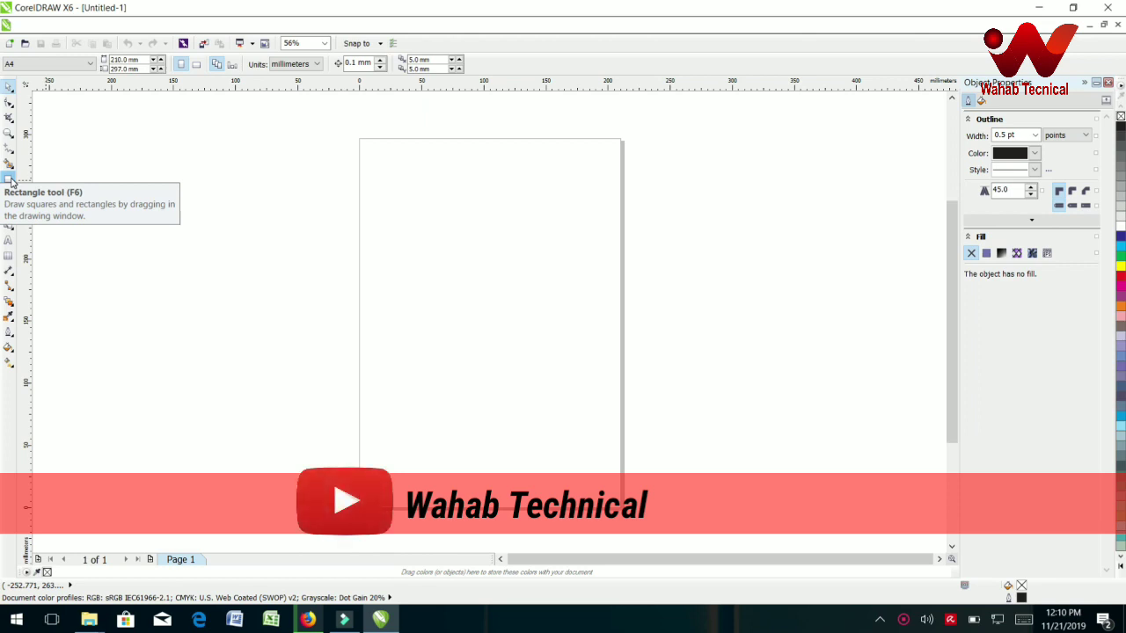
Step: Draw a rectangle about 129 mm wide and 79 mm high in the upper part of the page
click(9, 178)
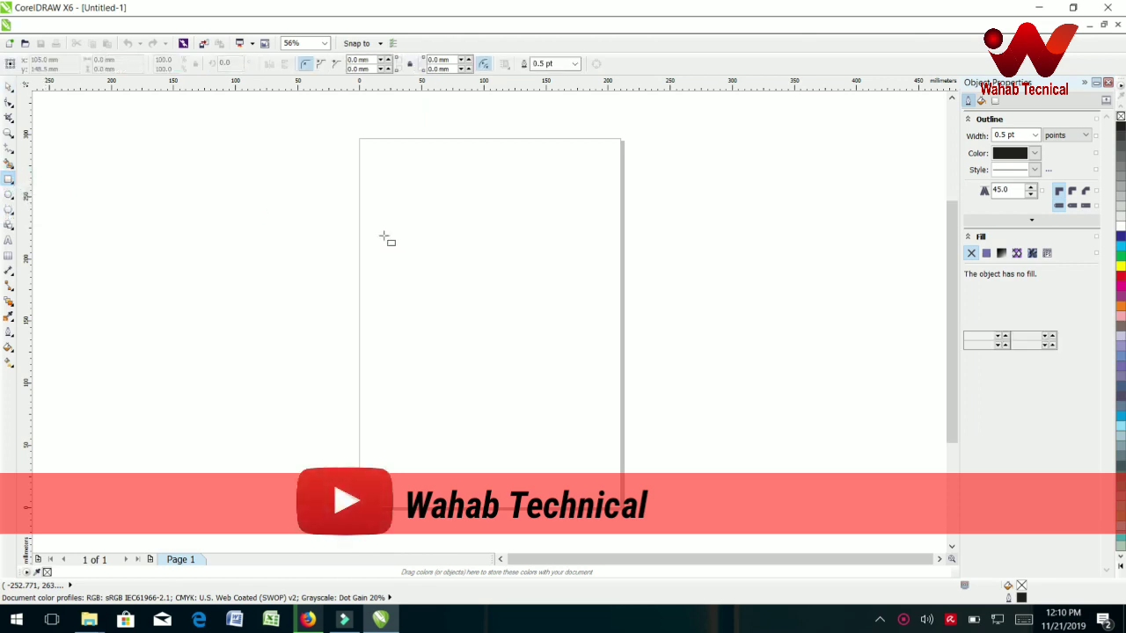
mouse_move(380, 180)
mouse_down()
mouse_move(540, 256)
mouse_move(540, 279)
mouse_up()
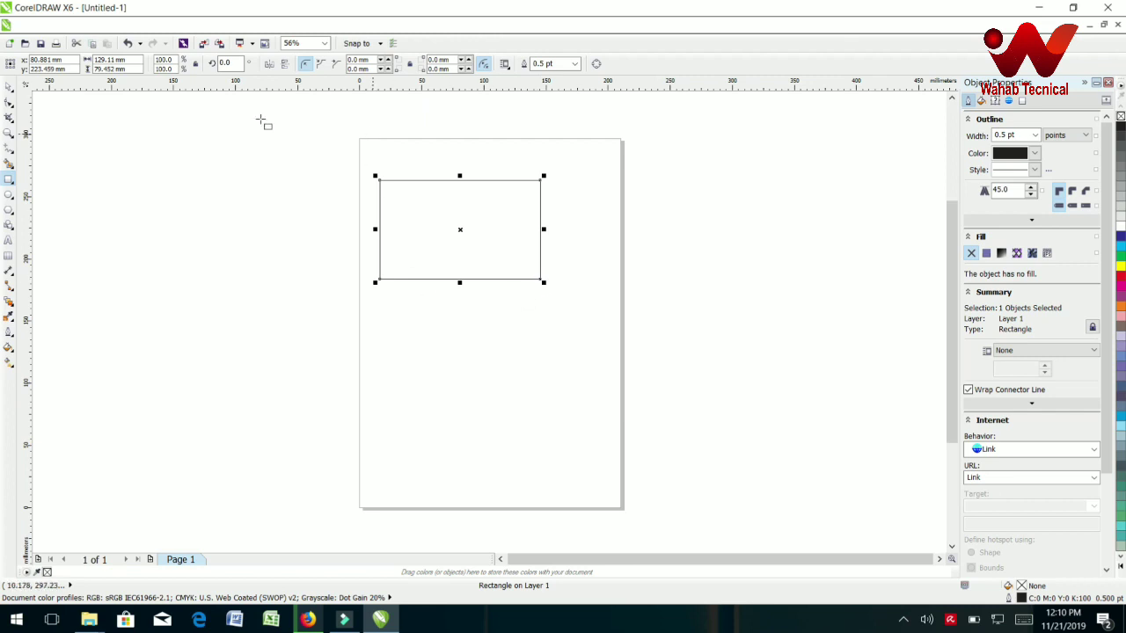
click(10, 86)
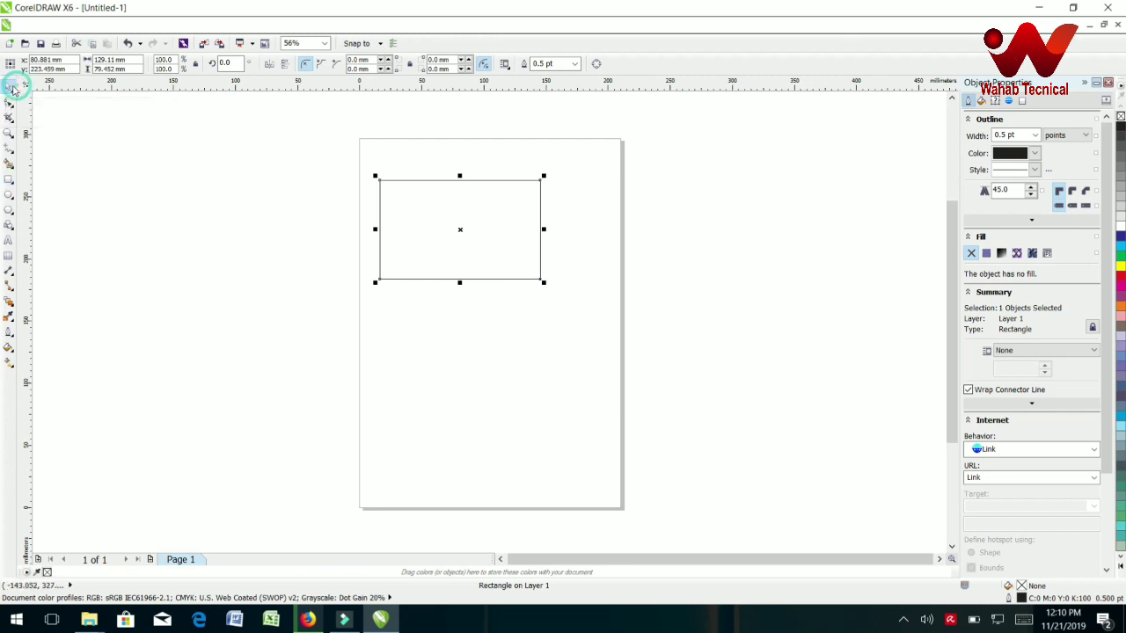
click(302, 202)
click(465, 203)
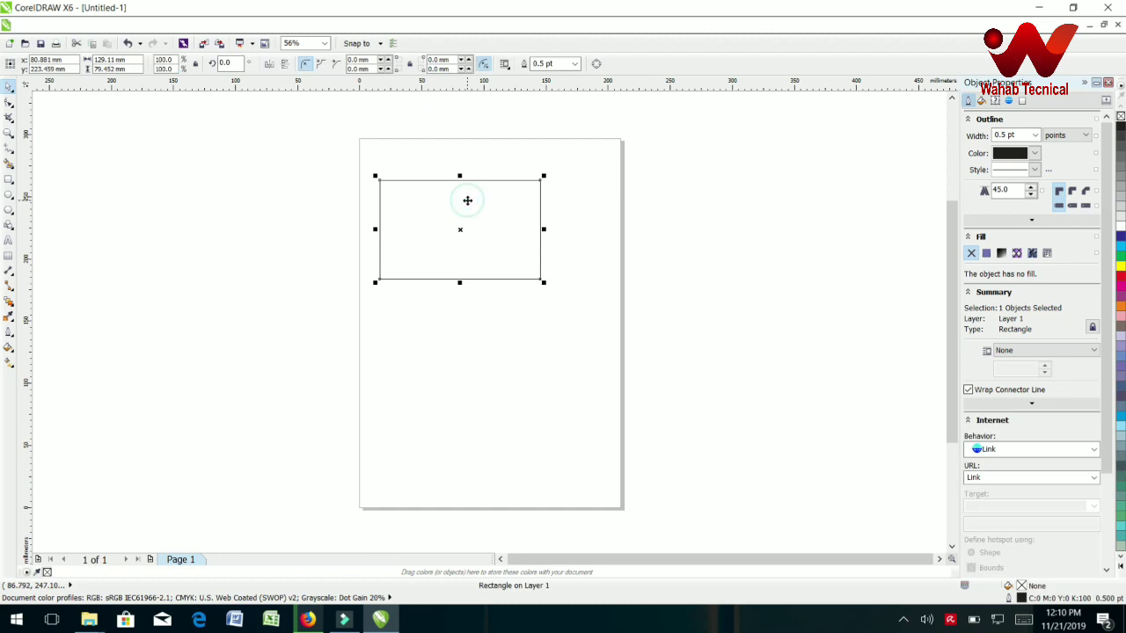
click(367, 110)
Step: Switch the document units to inches and resize the rectangle to 3.4 inches wide by 2.2 inches high
click(315, 64)
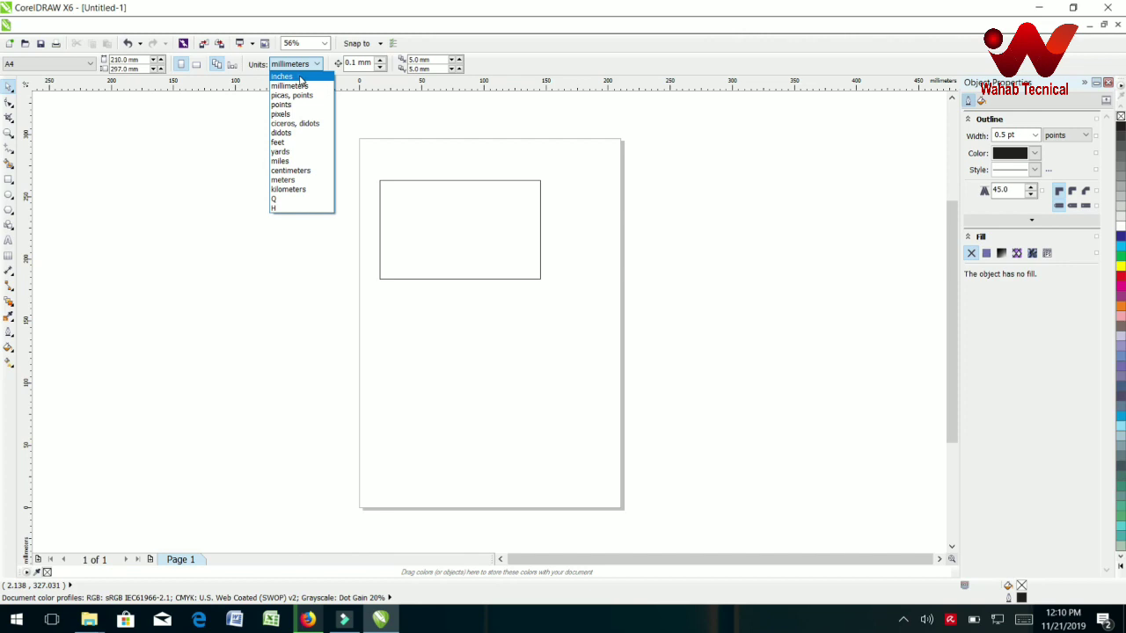
click(299, 77)
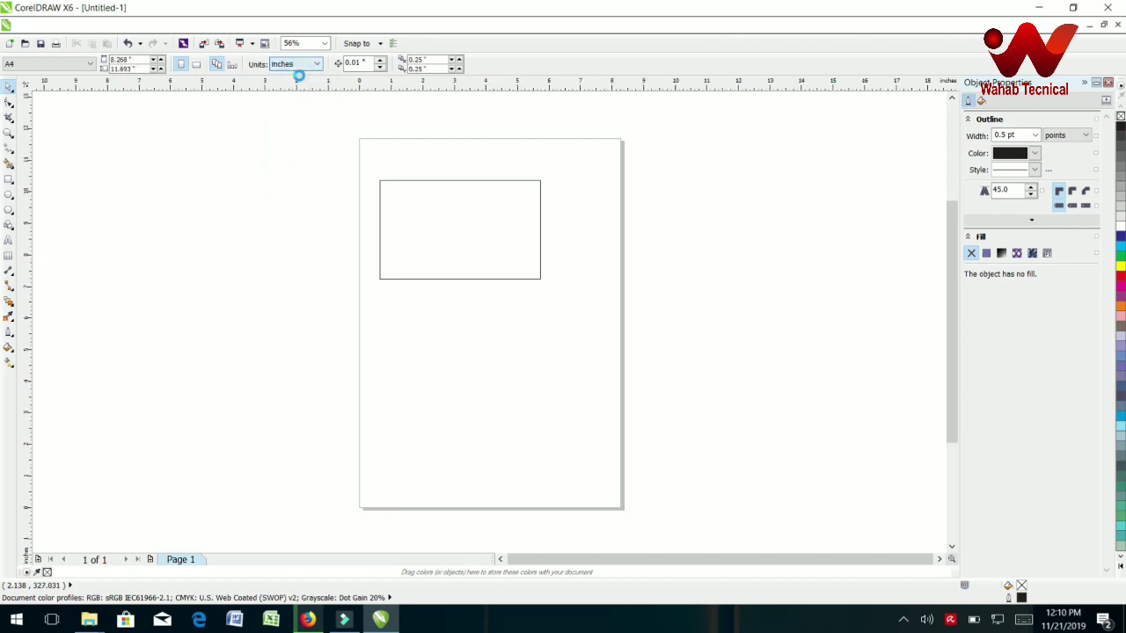
click(468, 229)
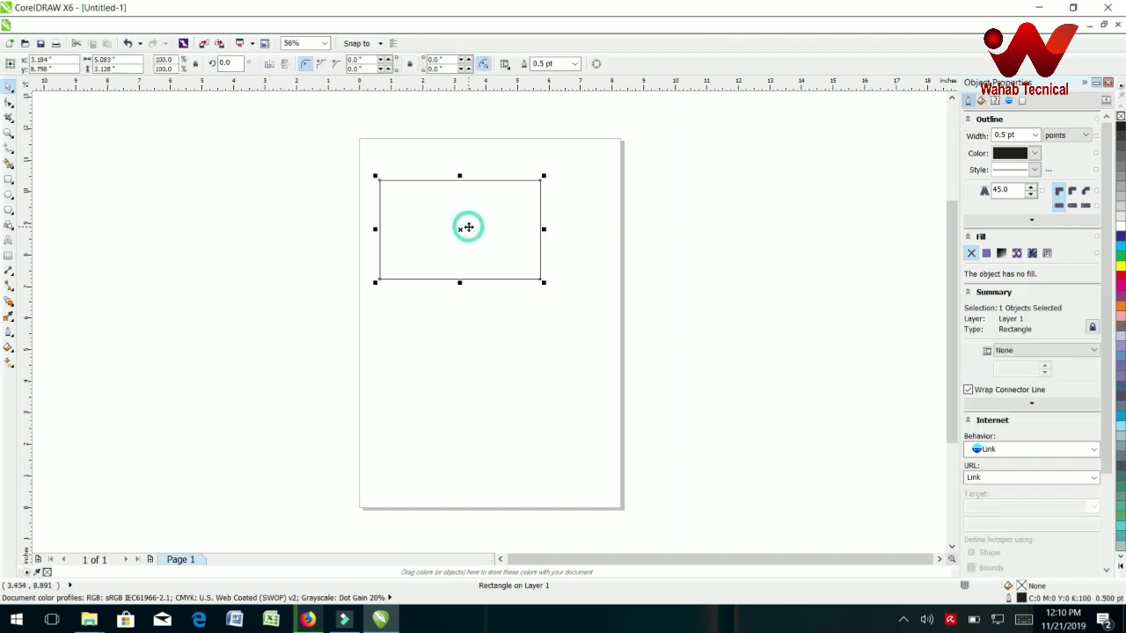
click(123, 60)
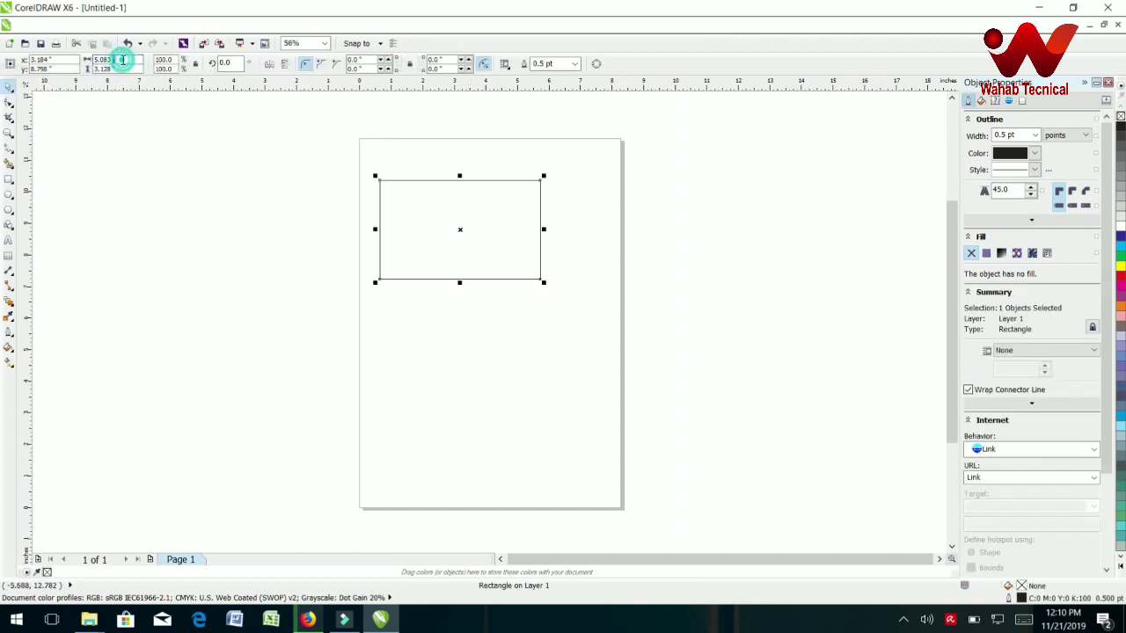
double_click(121, 60)
text(3.4)
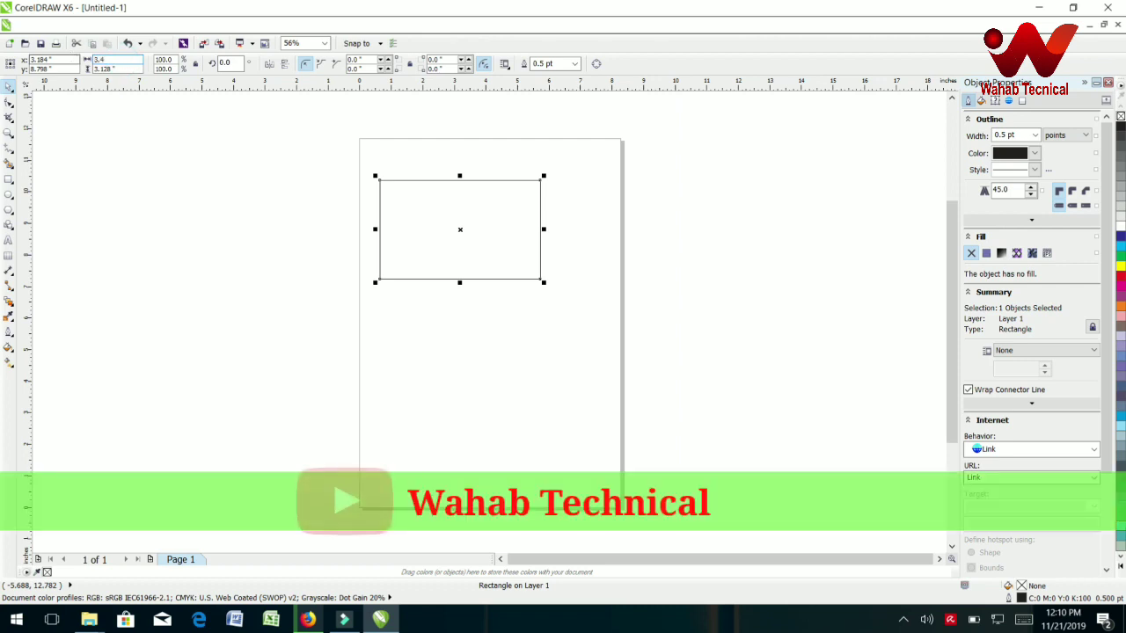
key(Tab)
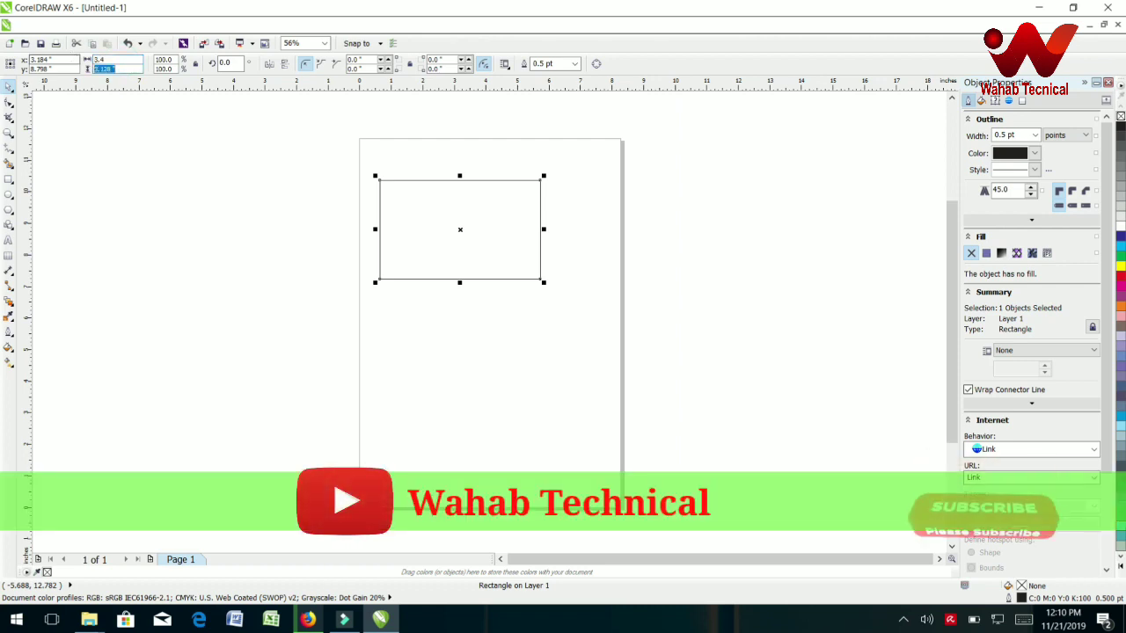
text(2.2)
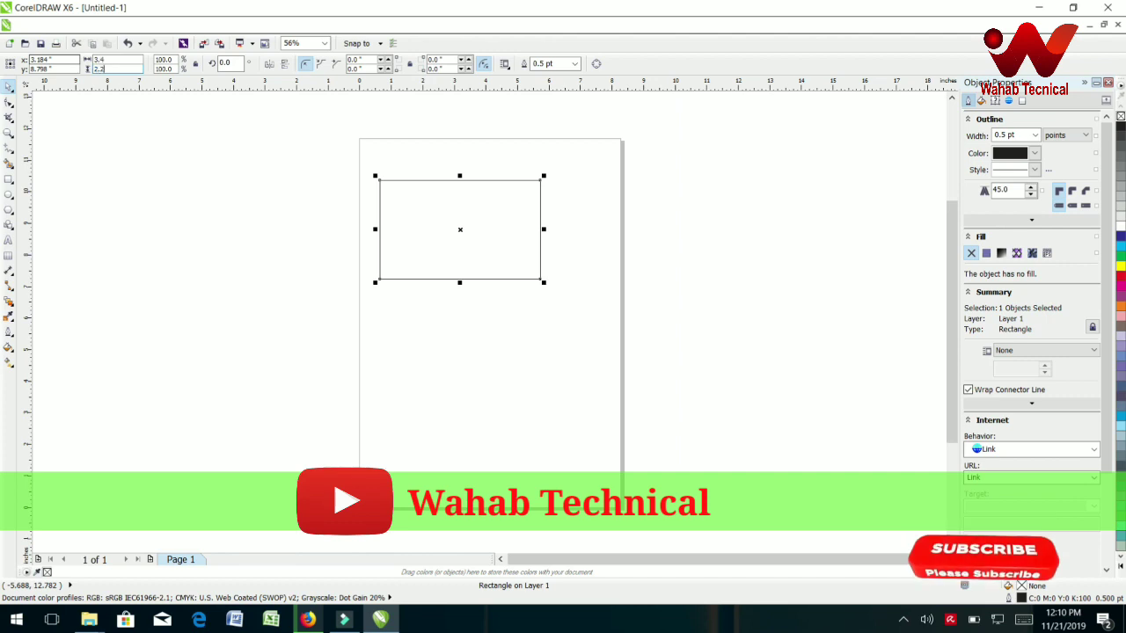
key(Return)
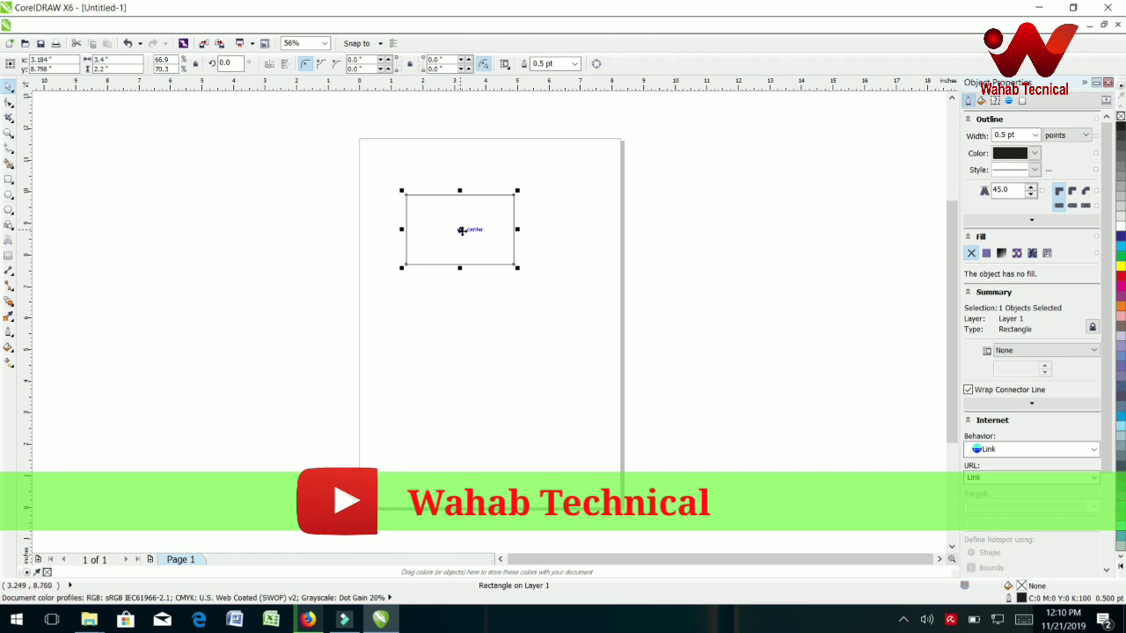
Step: Move the rectangle to the page's upper-left corner and fill it with green (C100 M0 Y100 K0)
drag(461, 231, 423, 180)
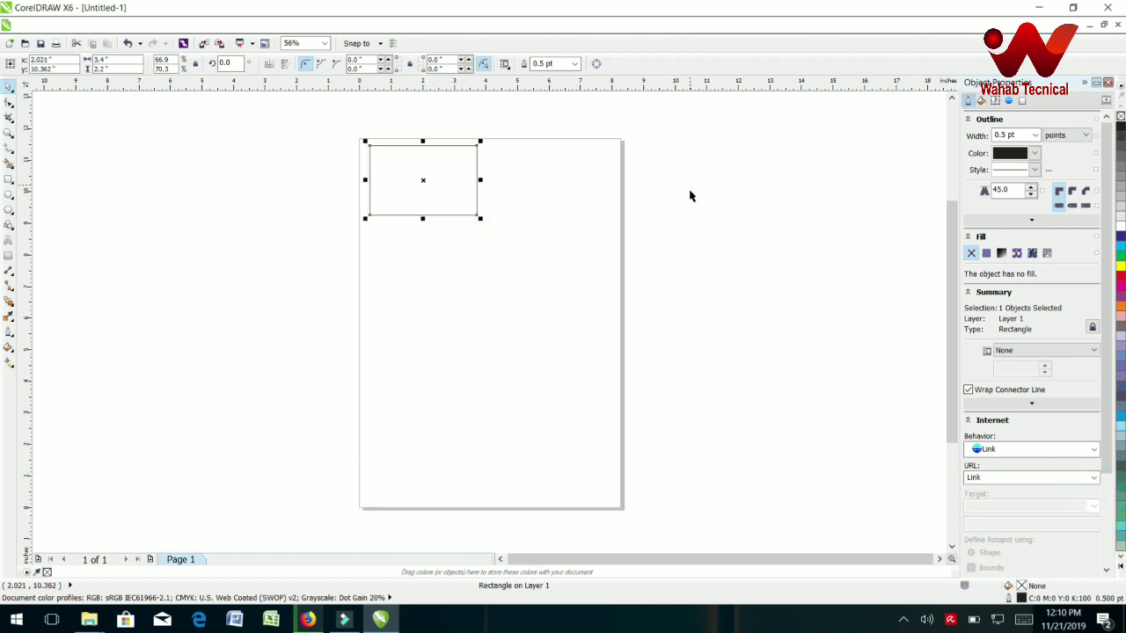
click(8, 132)
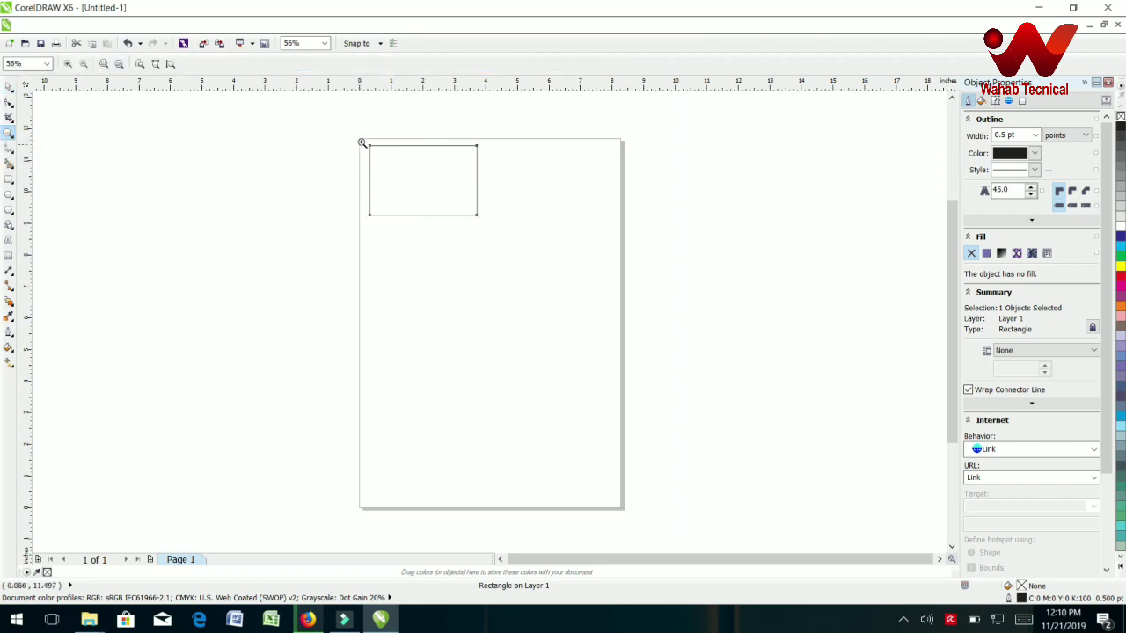
drag(361, 140, 499, 224)
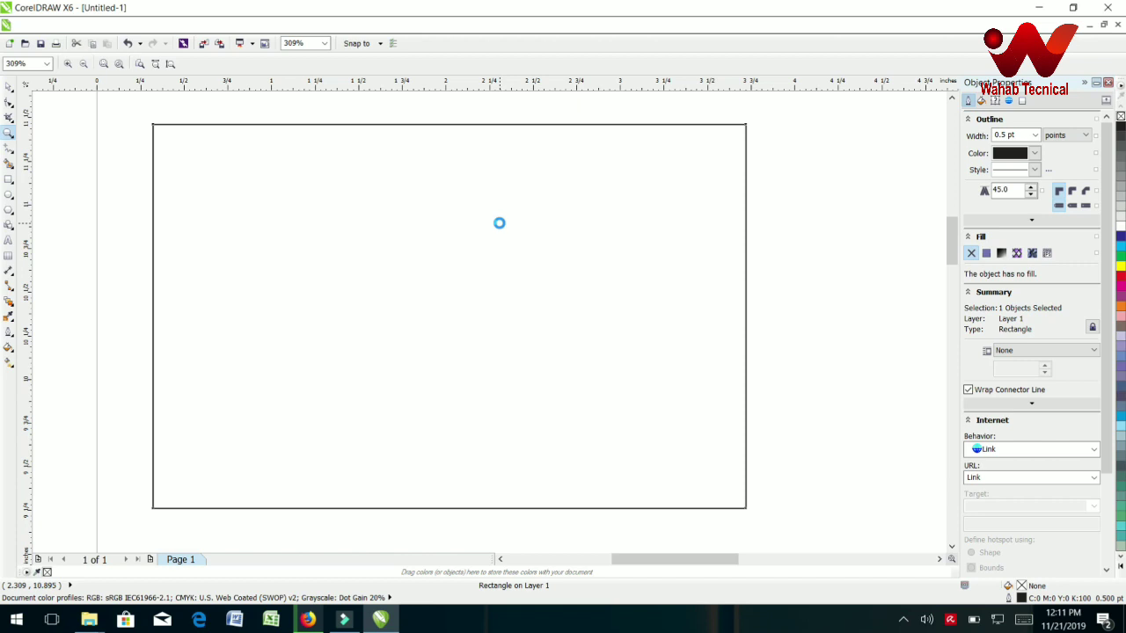
click(10, 90)
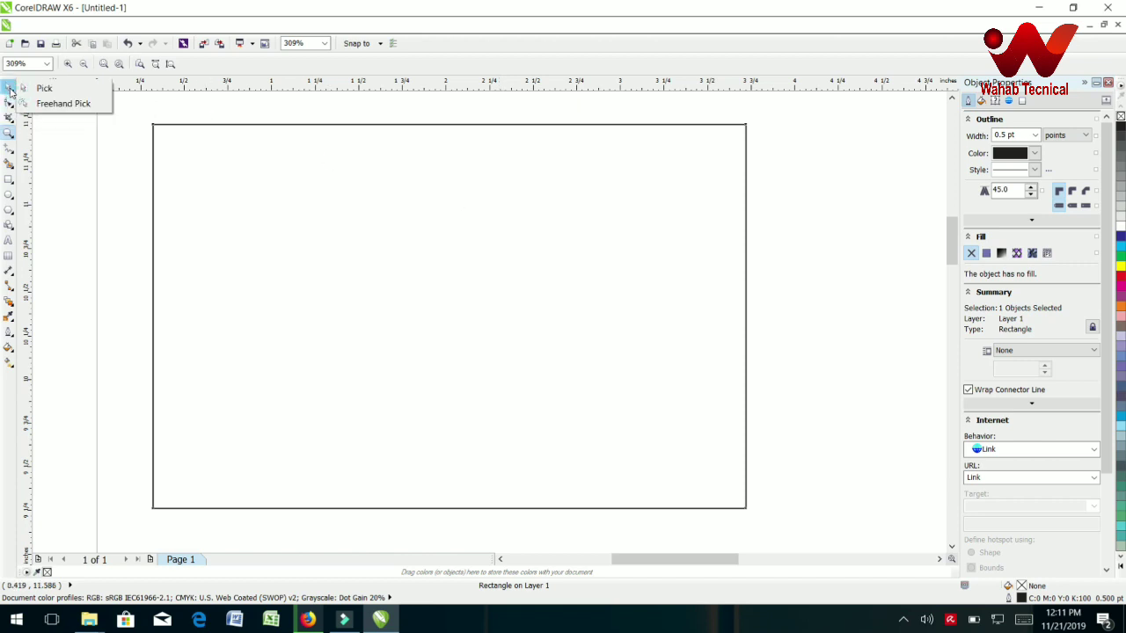
click(40, 91)
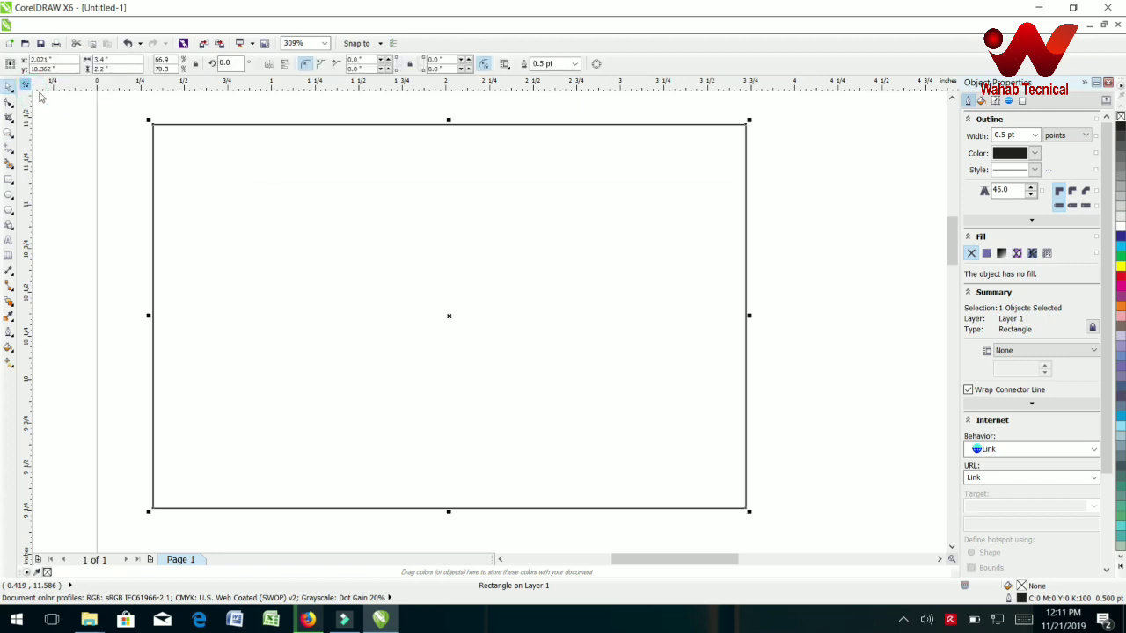
click(282, 208)
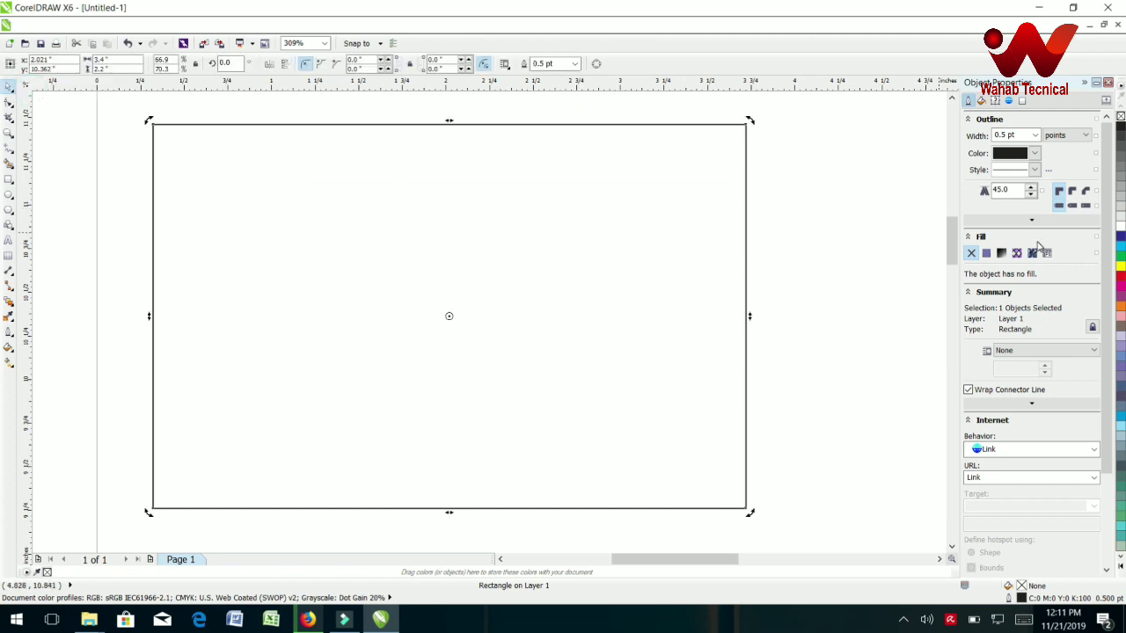
click(1122, 255)
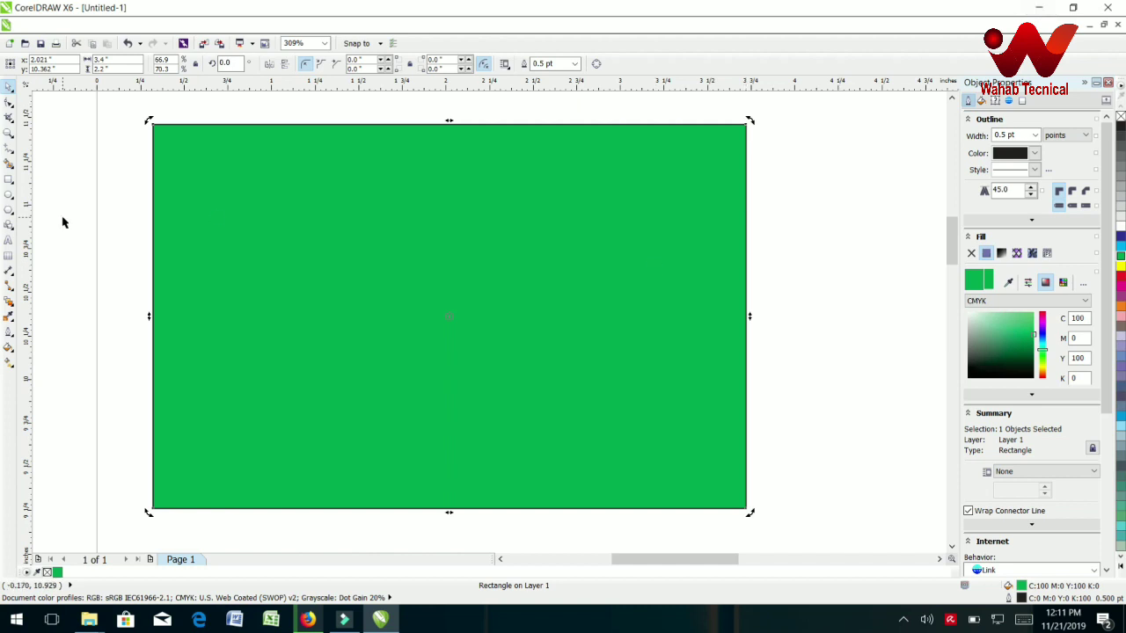
click(872, 226)
Step: Duplicate the green rectangle as a full-width strip about 0.55 inches high along its upper edge
click(548, 373)
drag(448, 512, 456, 224)
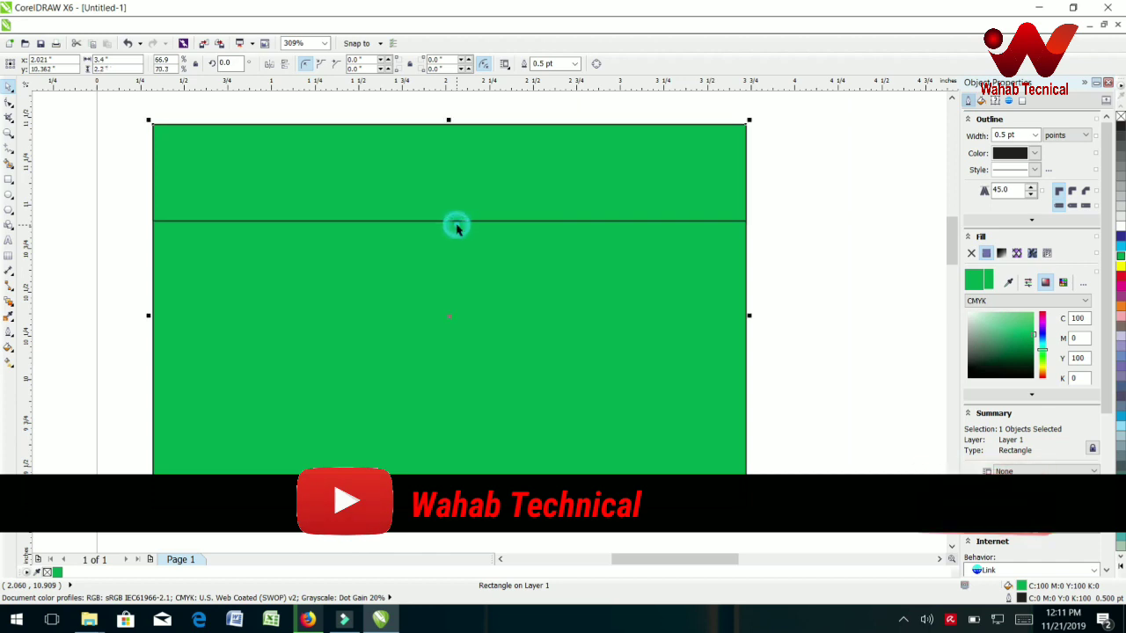
click(505, 194)
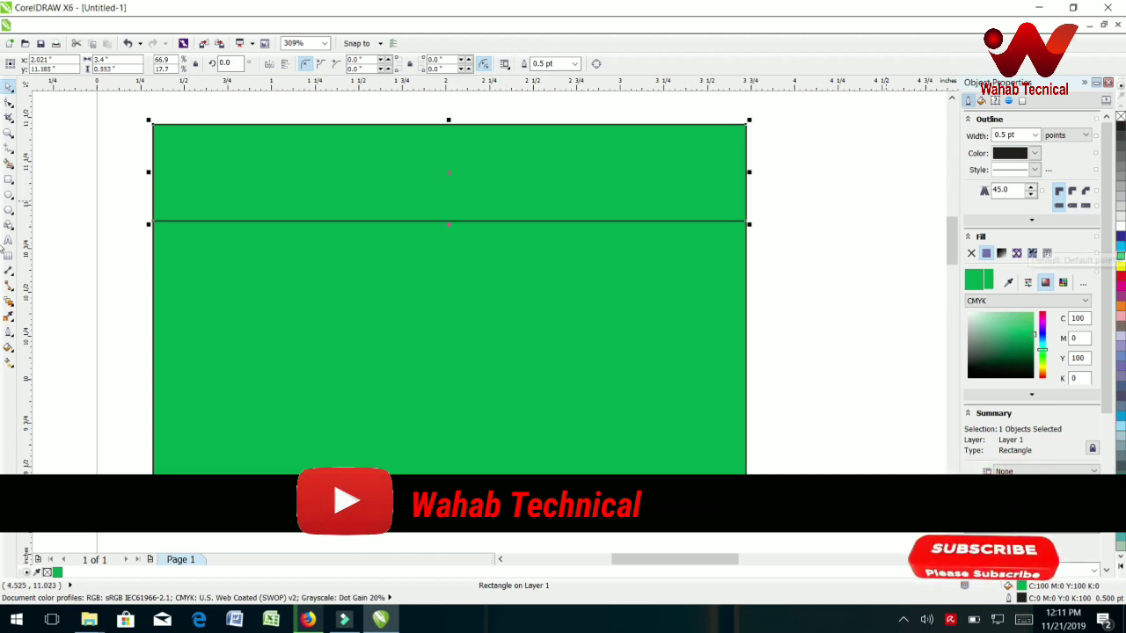
Step: Fill the upper strip with blue (C100 M100 Y0 K0) and remove its outline
click(1121, 278)
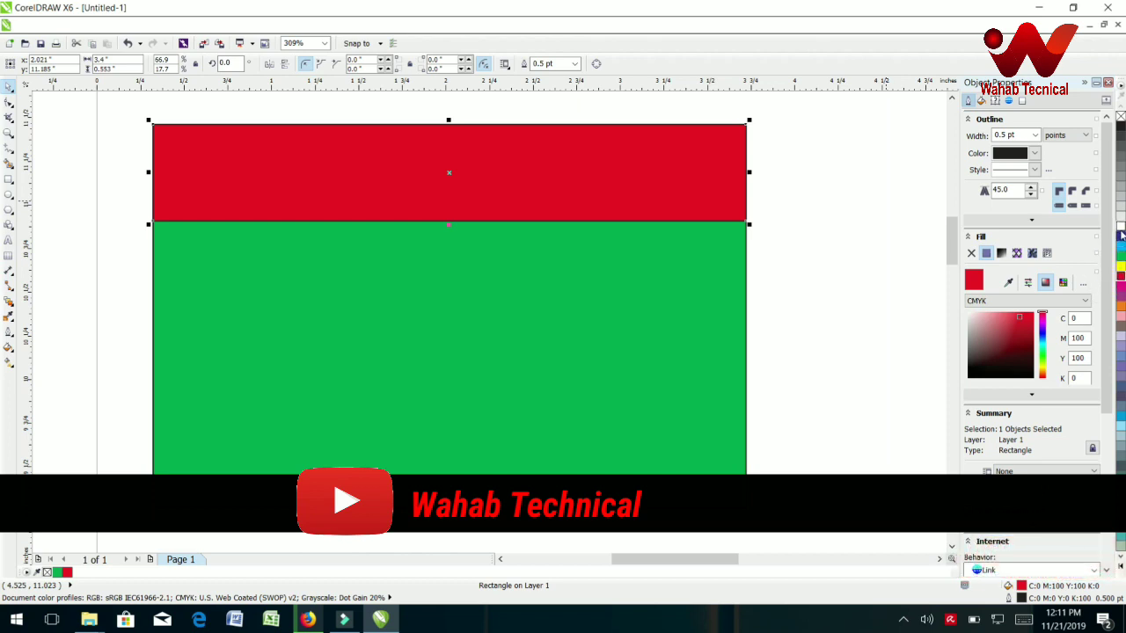
click(1120, 237)
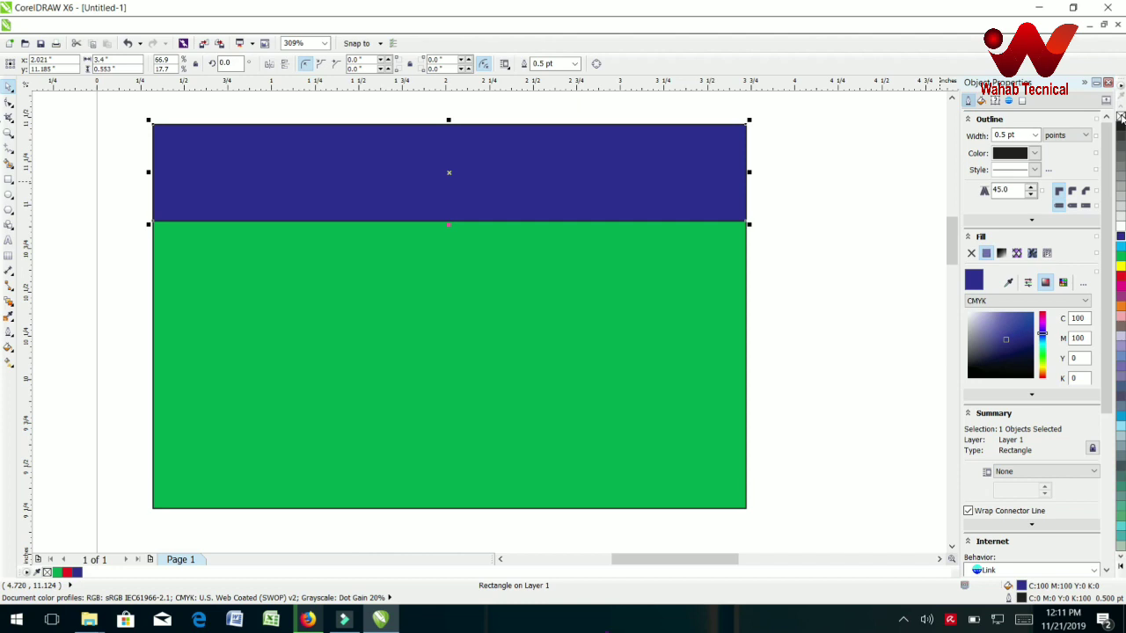
right_click(1121, 117)
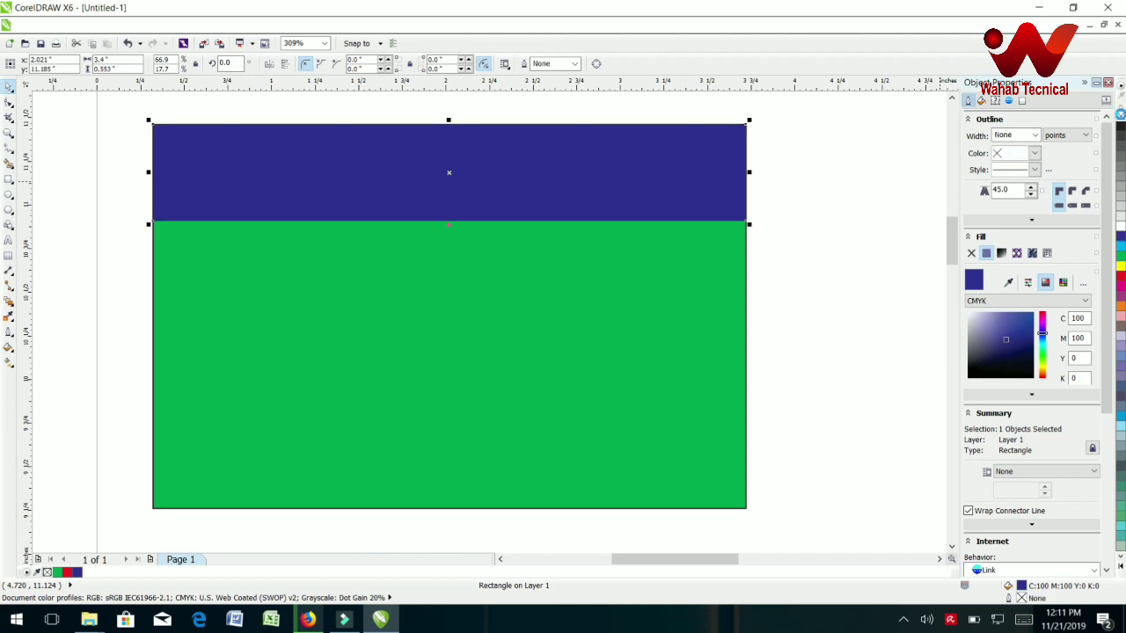
Step: Select the blue strip for node editing with the Shape tool
click(563, 264)
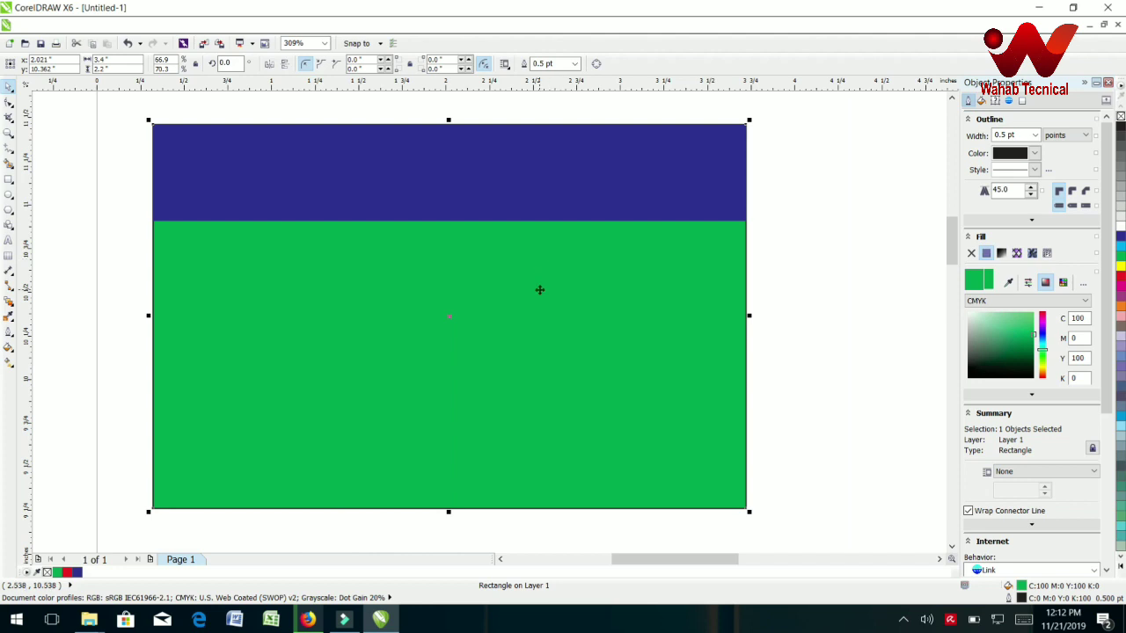
click(539, 289)
click(547, 164)
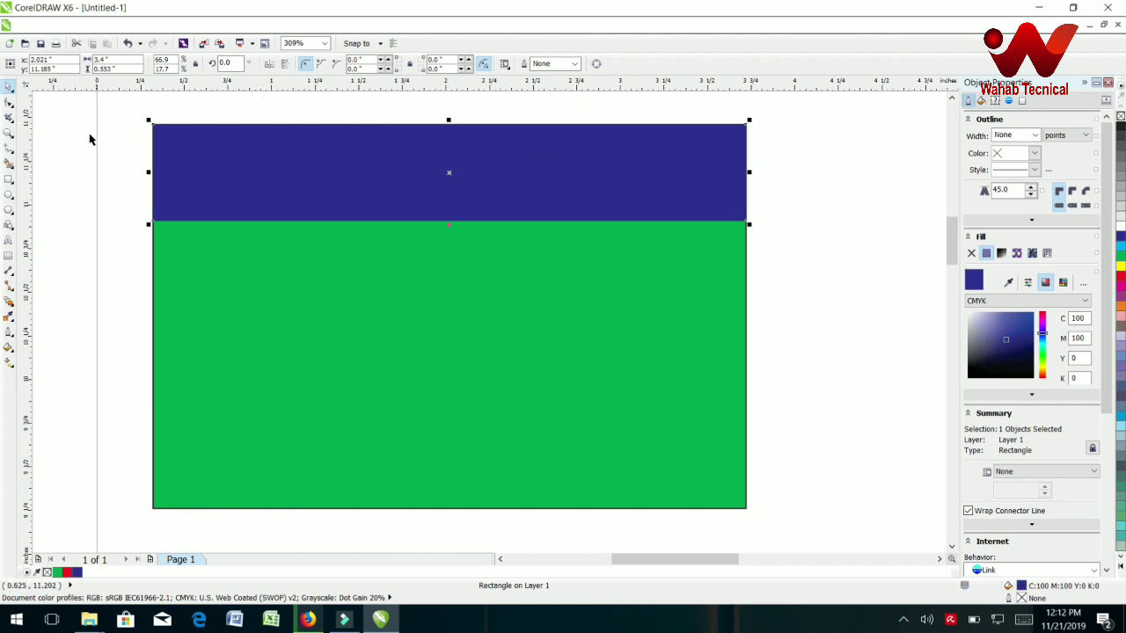
click(9, 102)
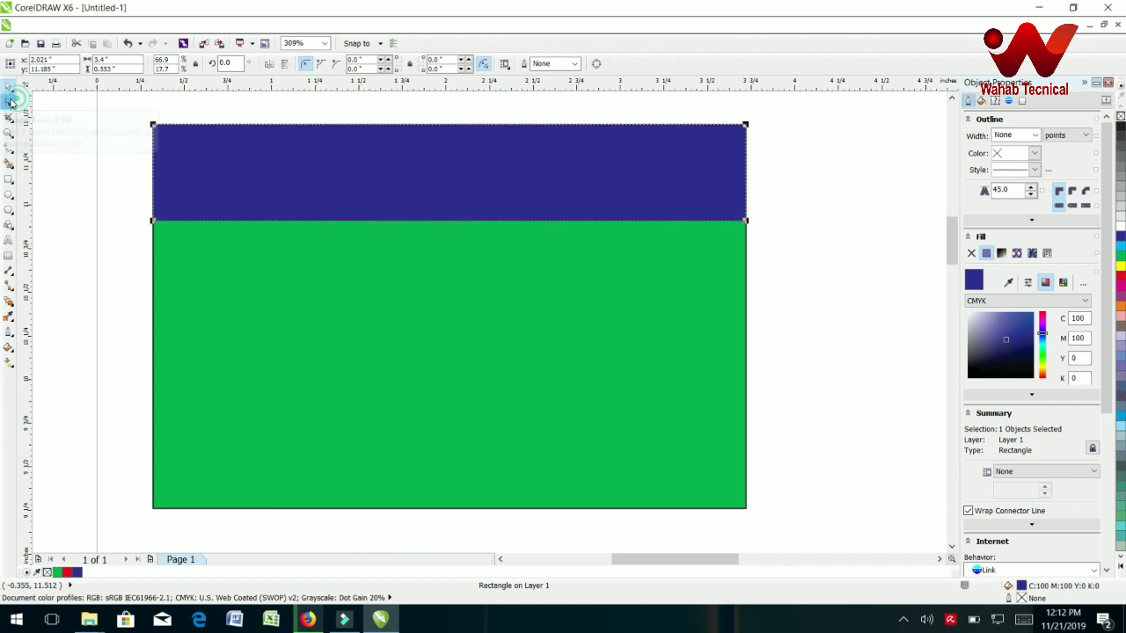
right_click(293, 165)
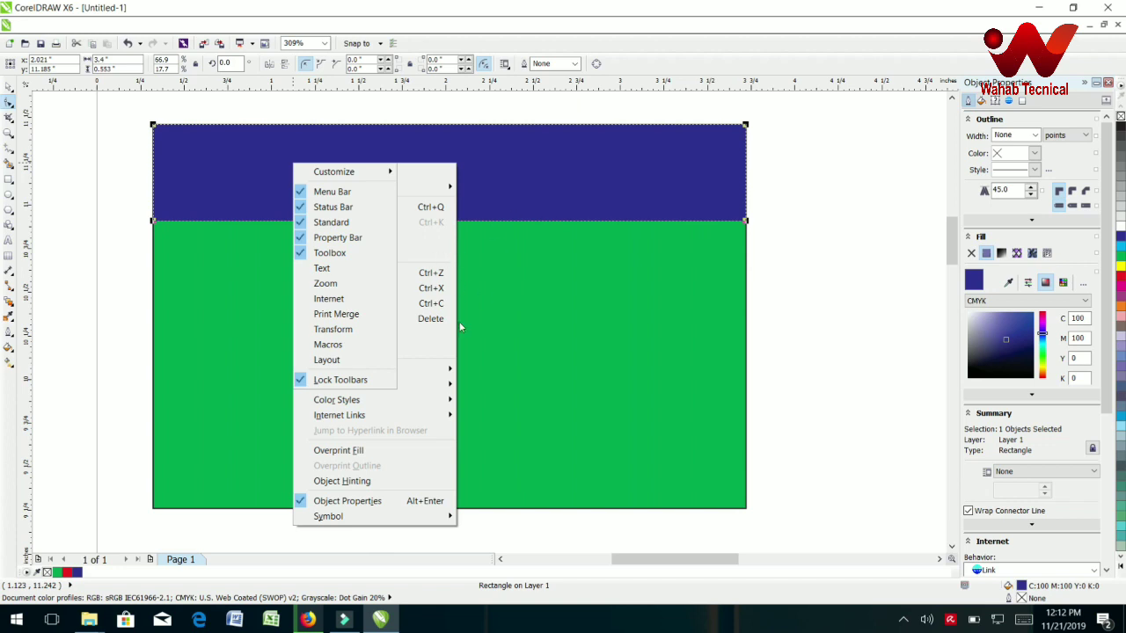
click(405, 435)
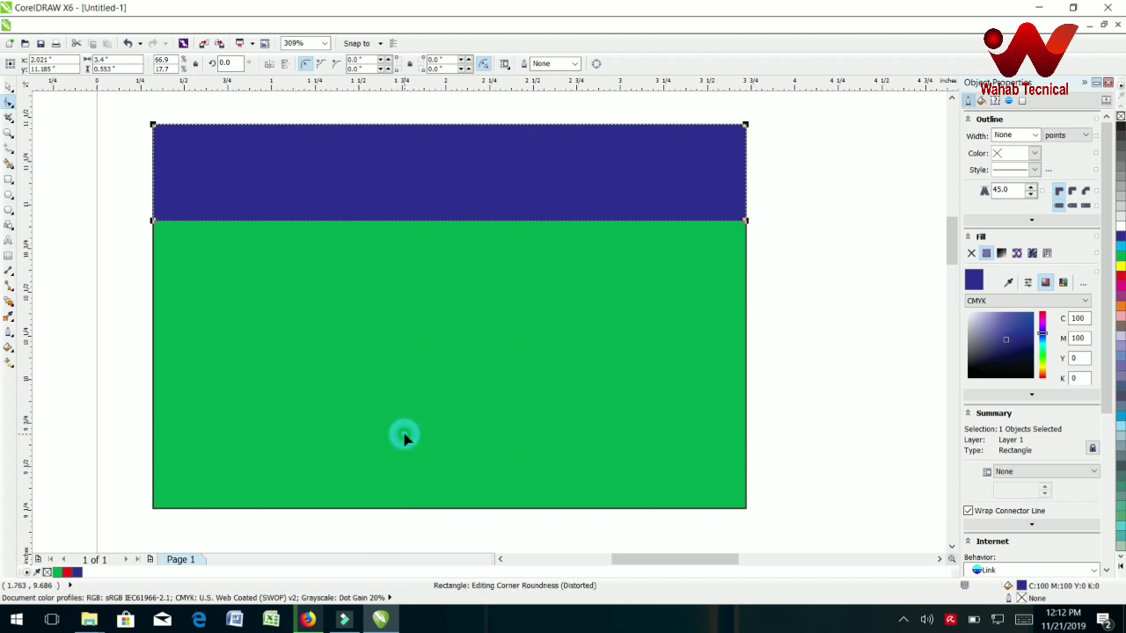
right_click(426, 196)
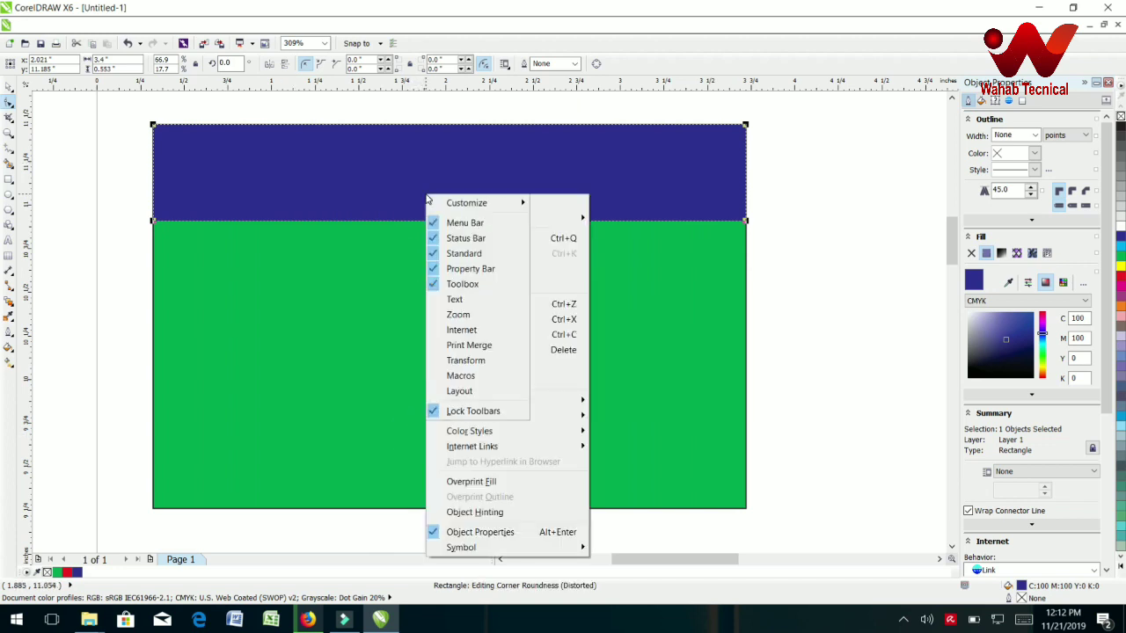
click(547, 167)
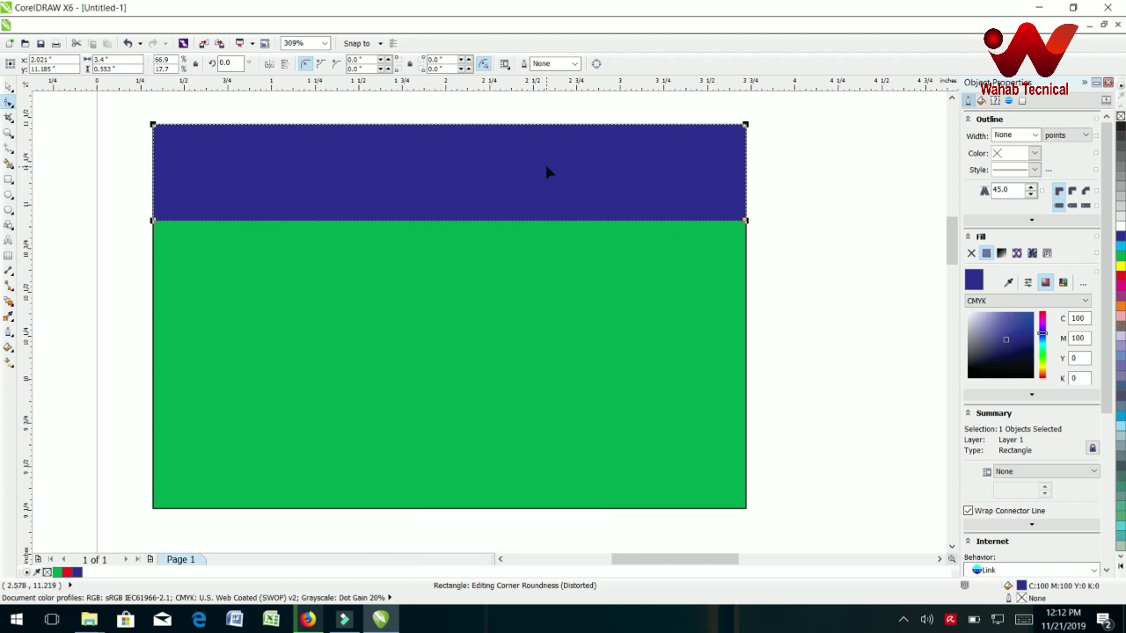
right_click(546, 167)
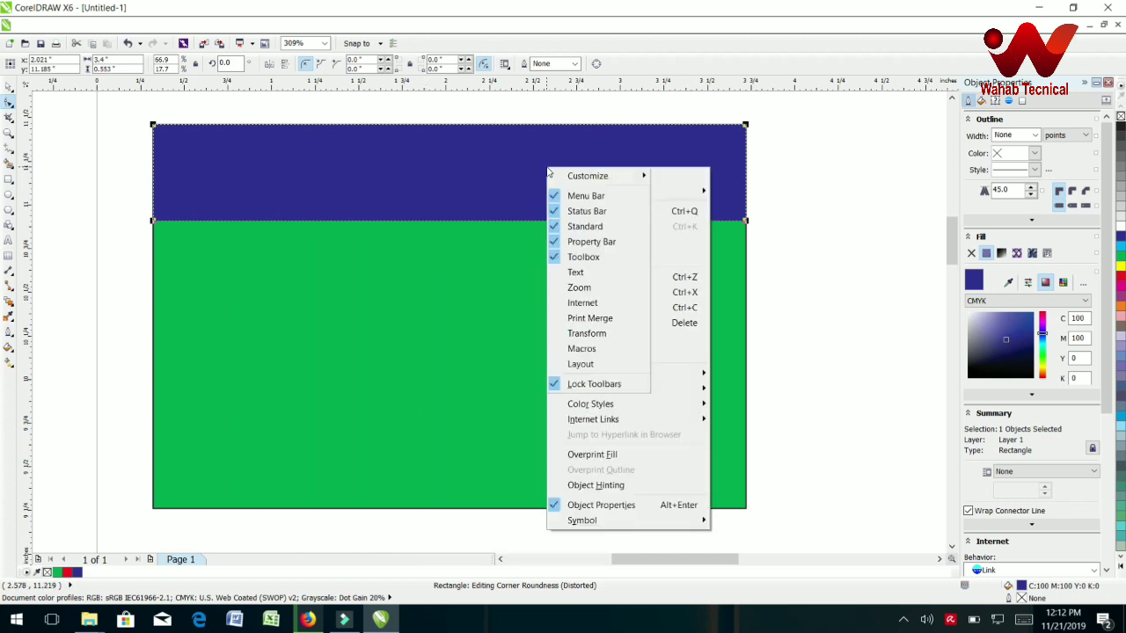
click(686, 176)
right_click(687, 180)
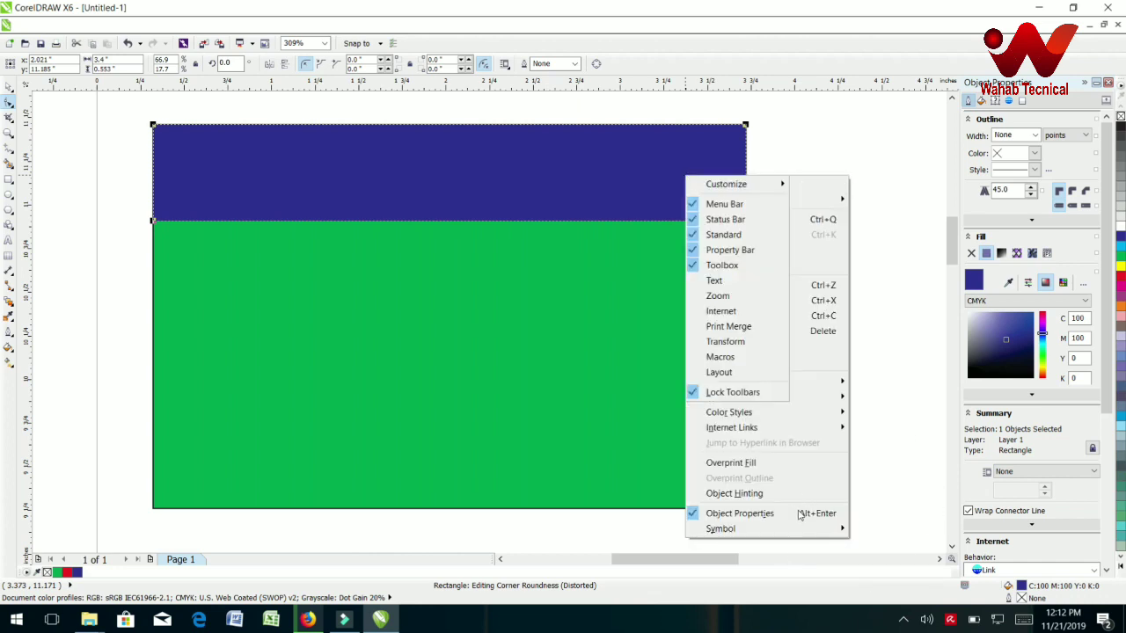
click(817, 480)
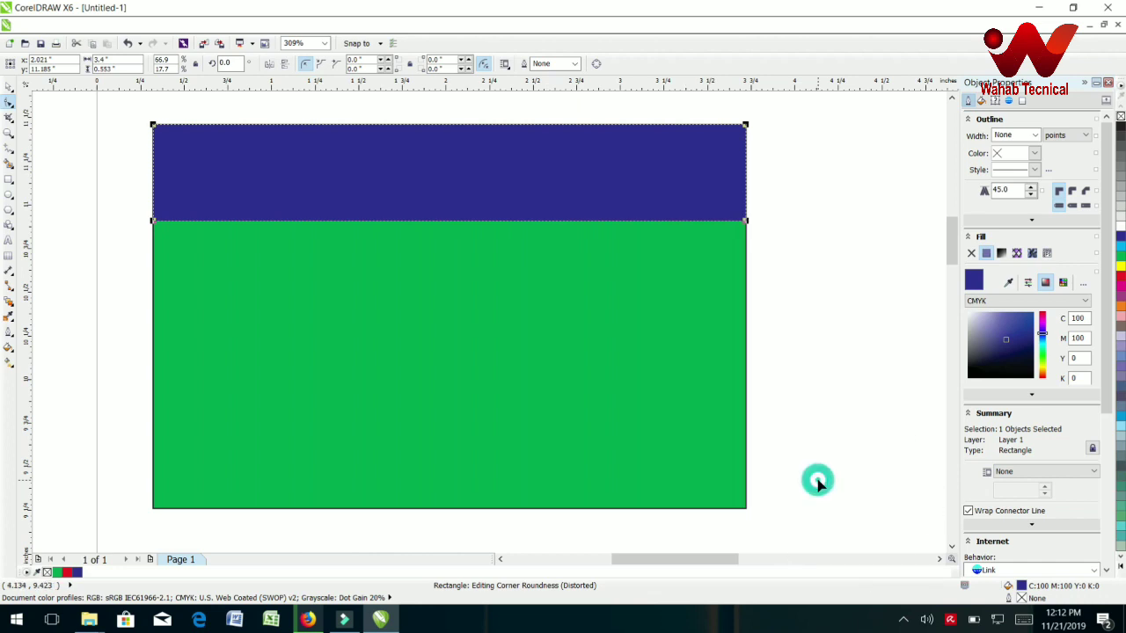
Step: Convert the blue strip to curves and bend its lower edge into a wave that rises at one end and dips at the other
right_click(542, 171)
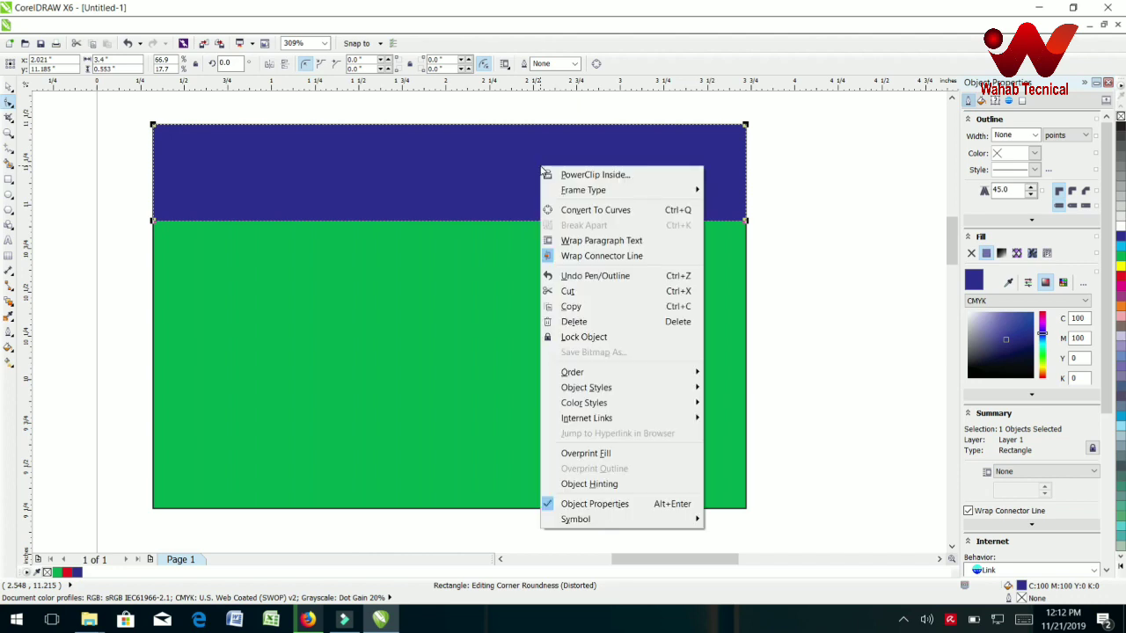
click(579, 212)
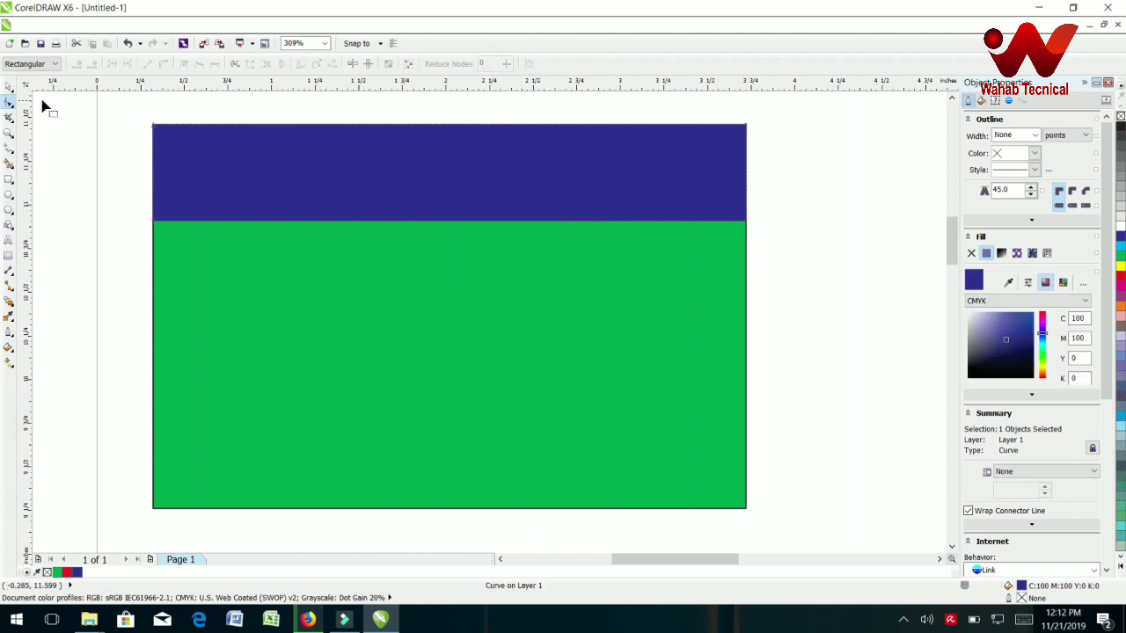
click(430, 221)
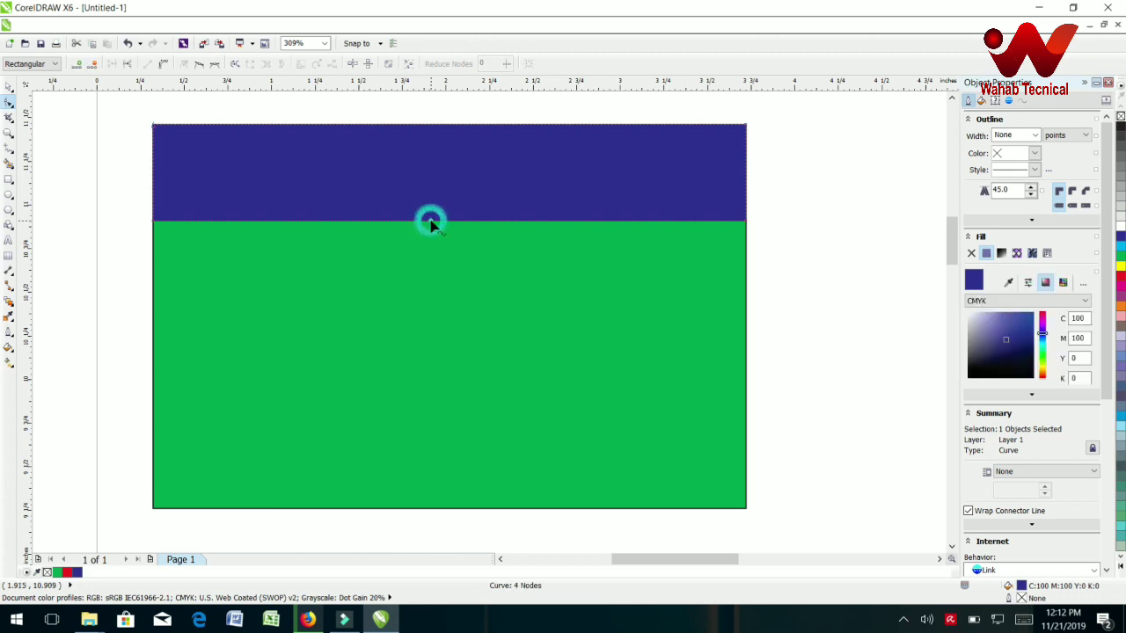
click(163, 65)
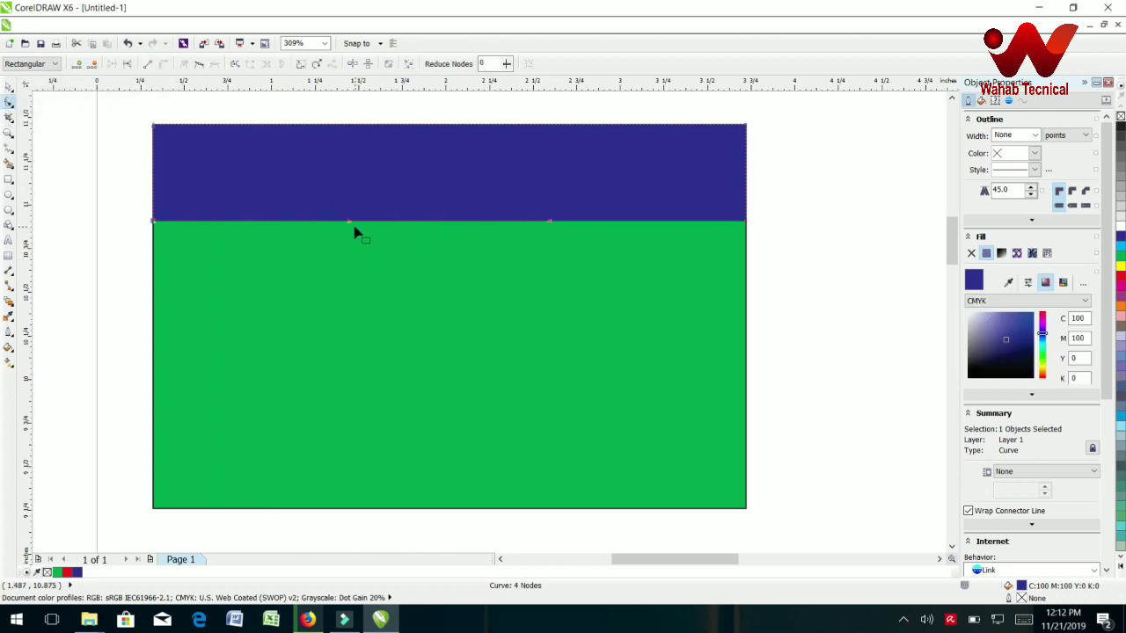
drag(349, 223, 257, 137)
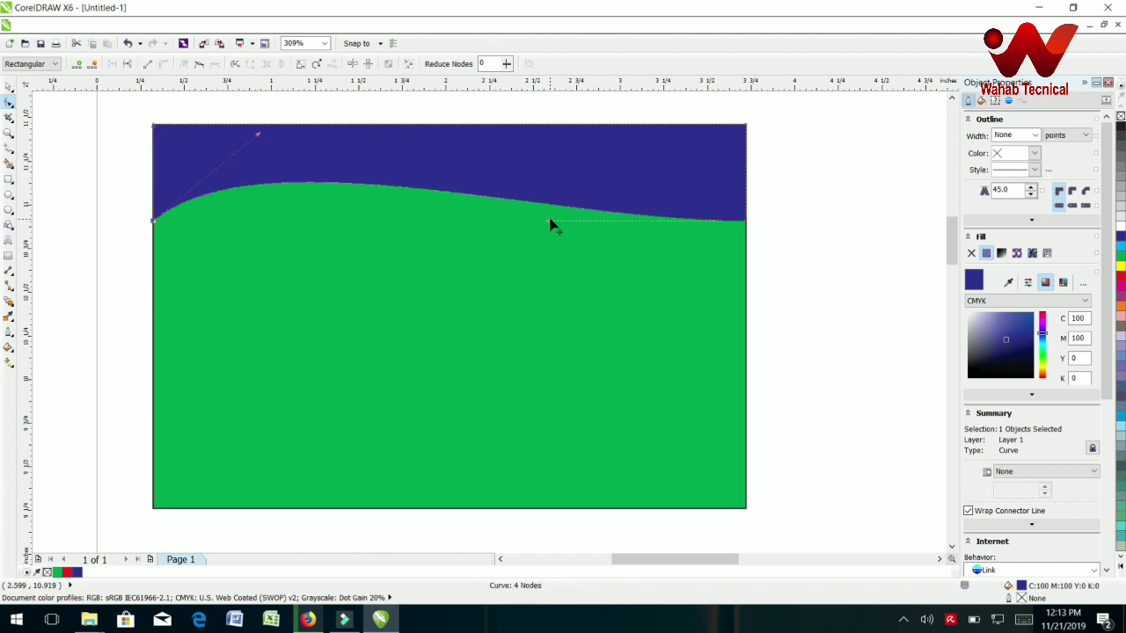
drag(550, 223, 590, 350)
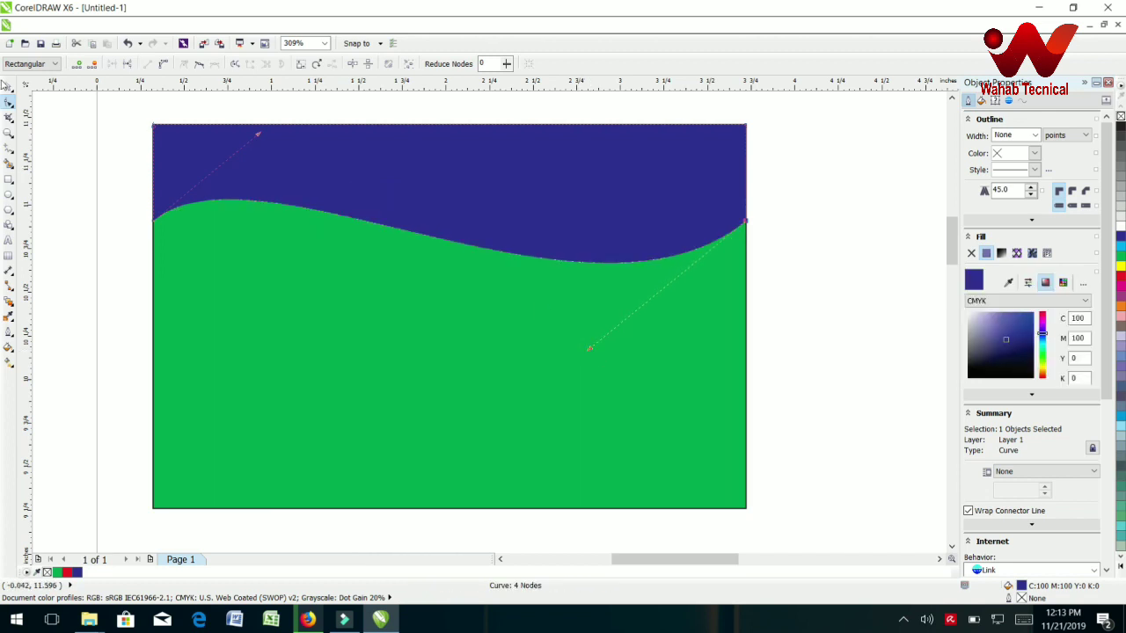
Step: Layer a shorter copy of the blue wave, about 0.7 inches high, over the original and fill the wave behind with white
click(8, 87)
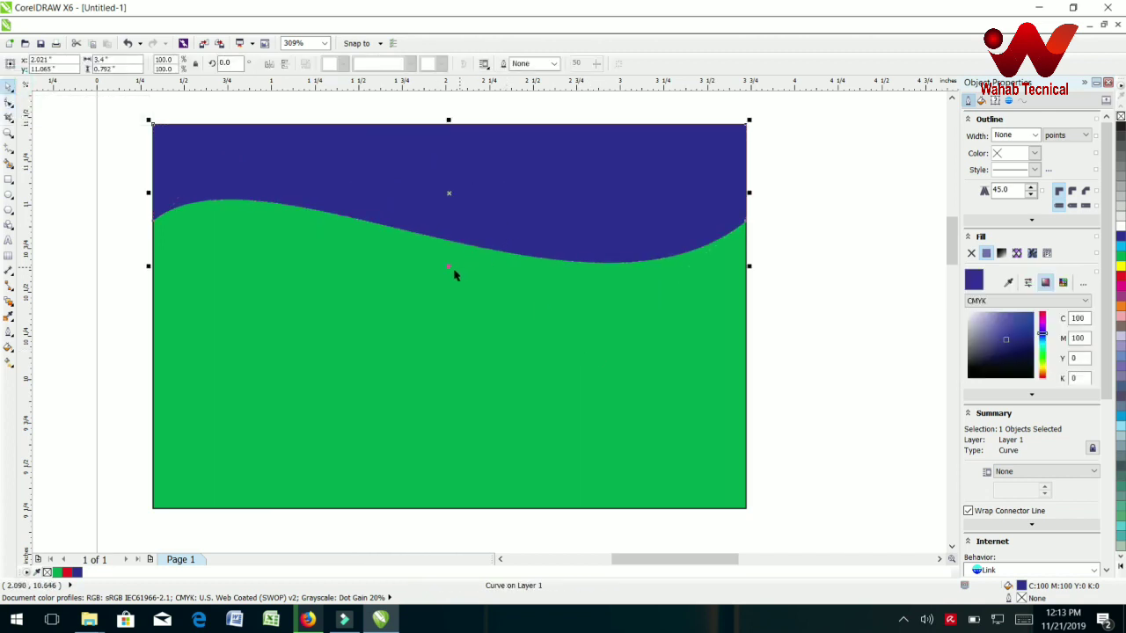
drag(450, 269, 449, 257)
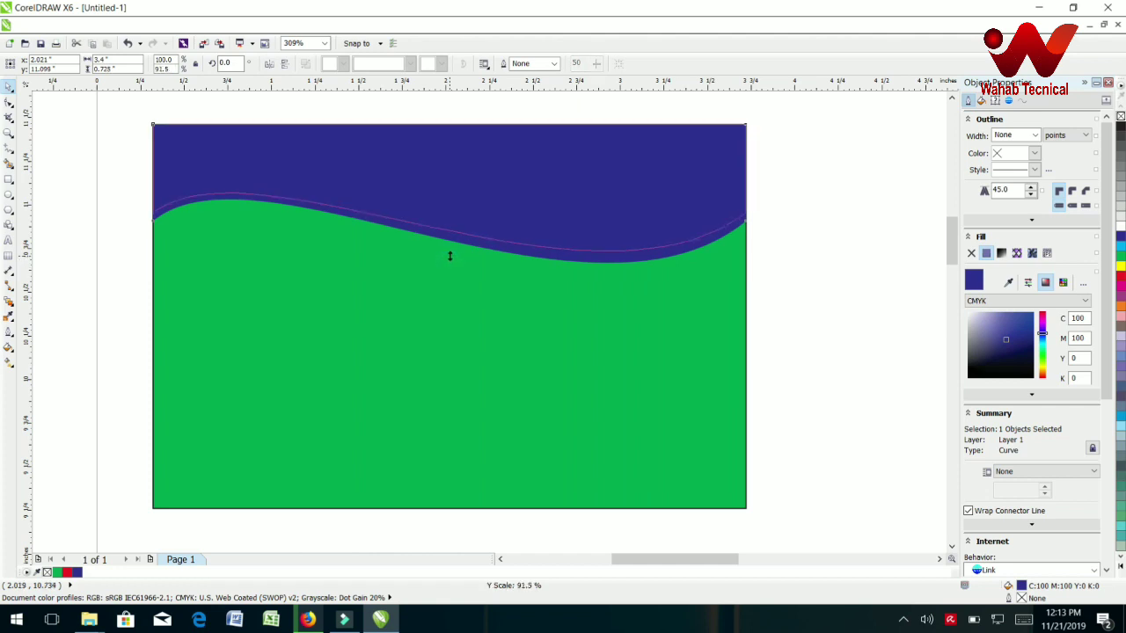
drag(450, 256, 449, 256)
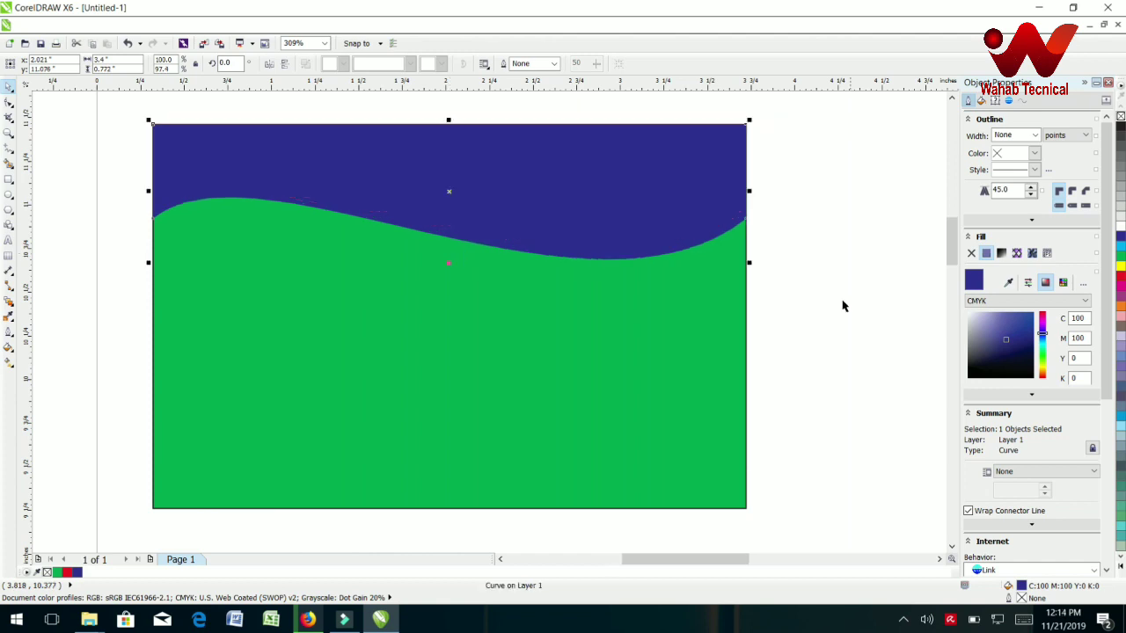
click(1120, 274)
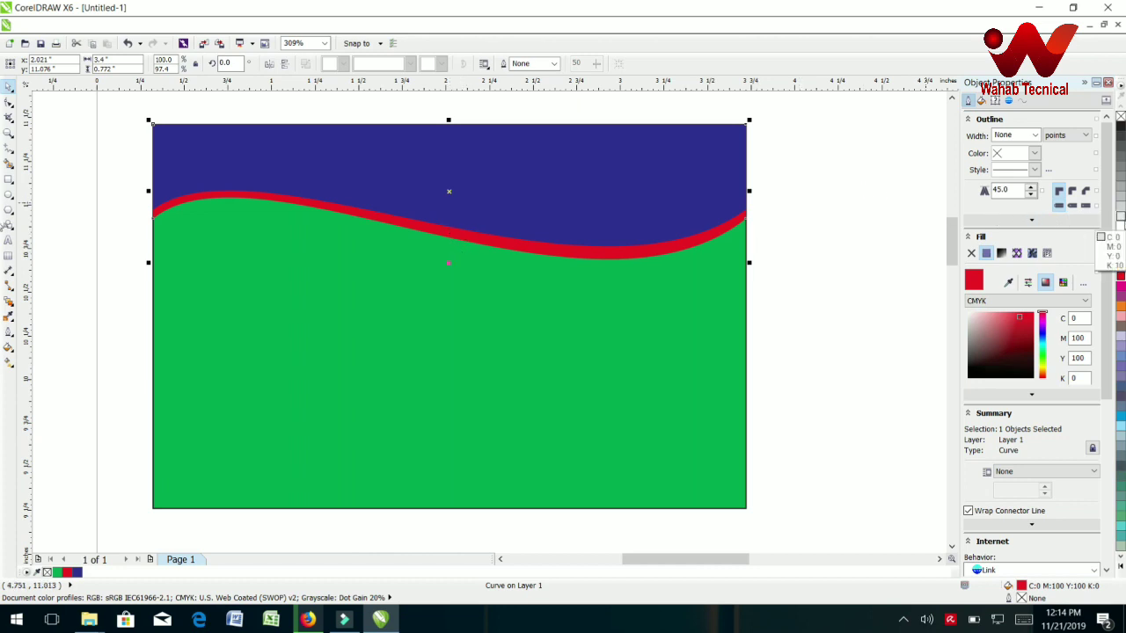
click(1121, 227)
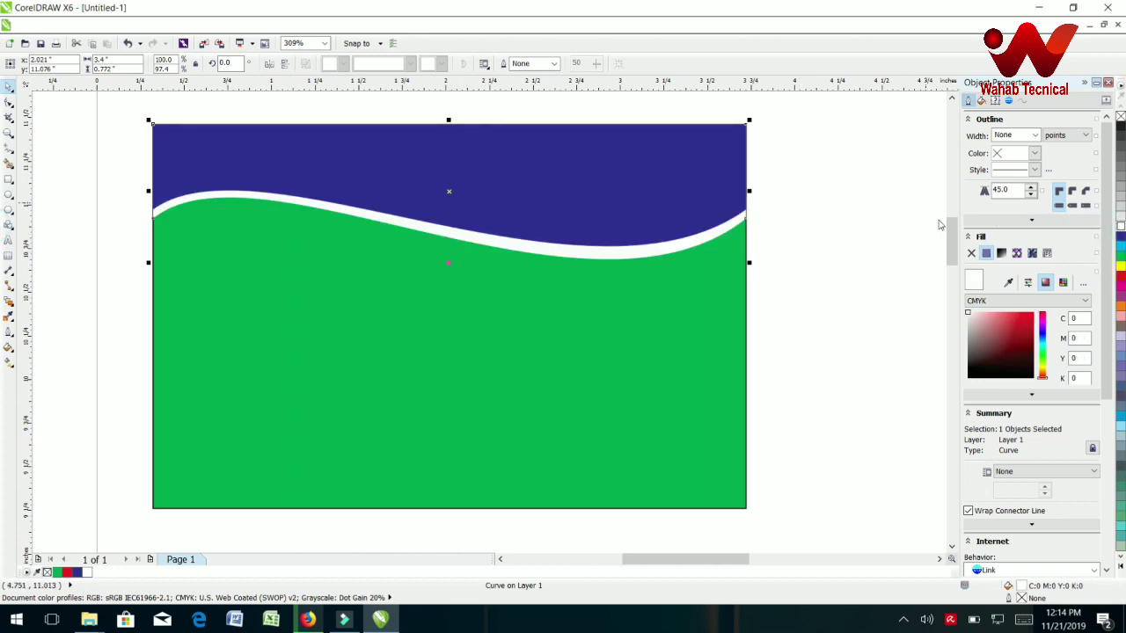
click(855, 282)
Step: Change the fill of the front wave to black
click(684, 188)
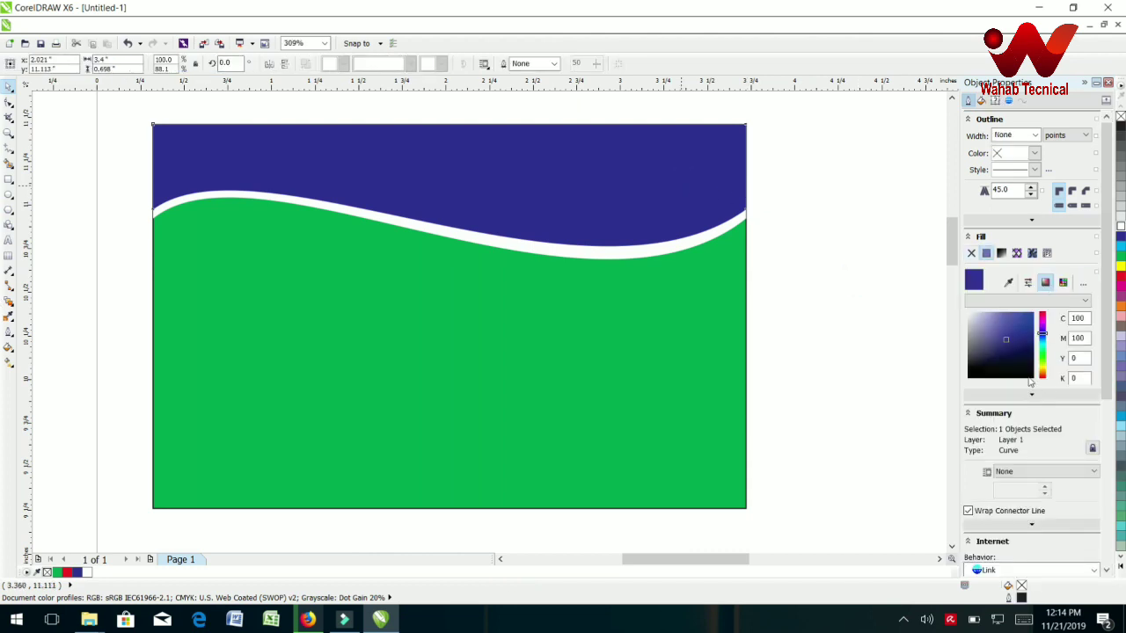
click(1030, 380)
click(807, 318)
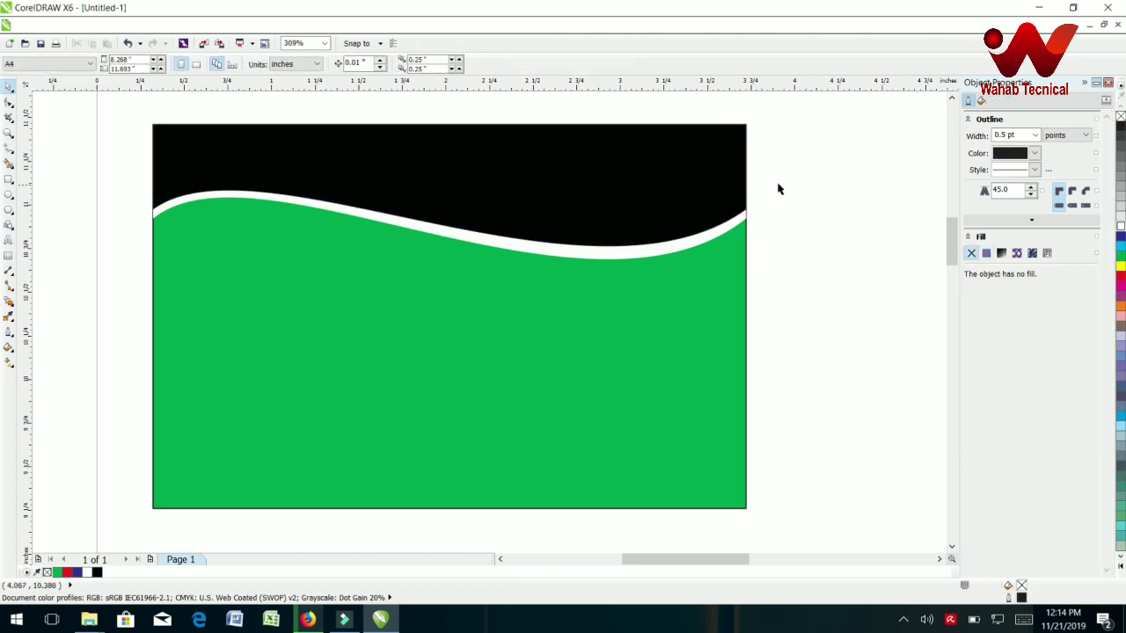
Step: Draw a rectangle about 0.67 by 0.78 inches in the card's lower-right area and fill it with white
click(617, 342)
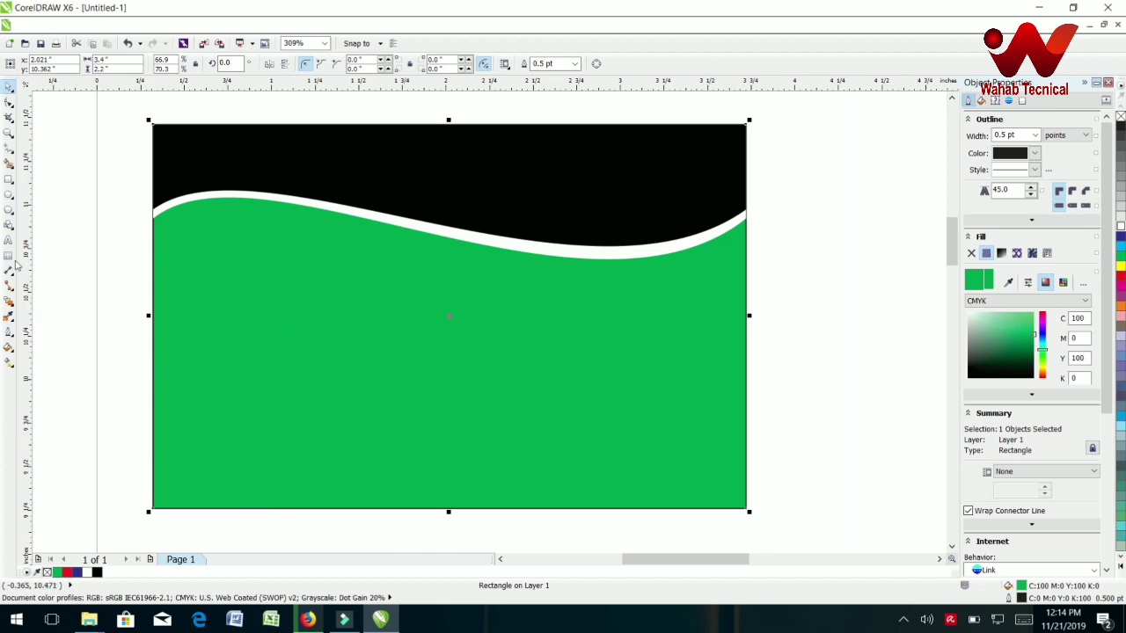
click(8, 178)
drag(595, 337, 712, 474)
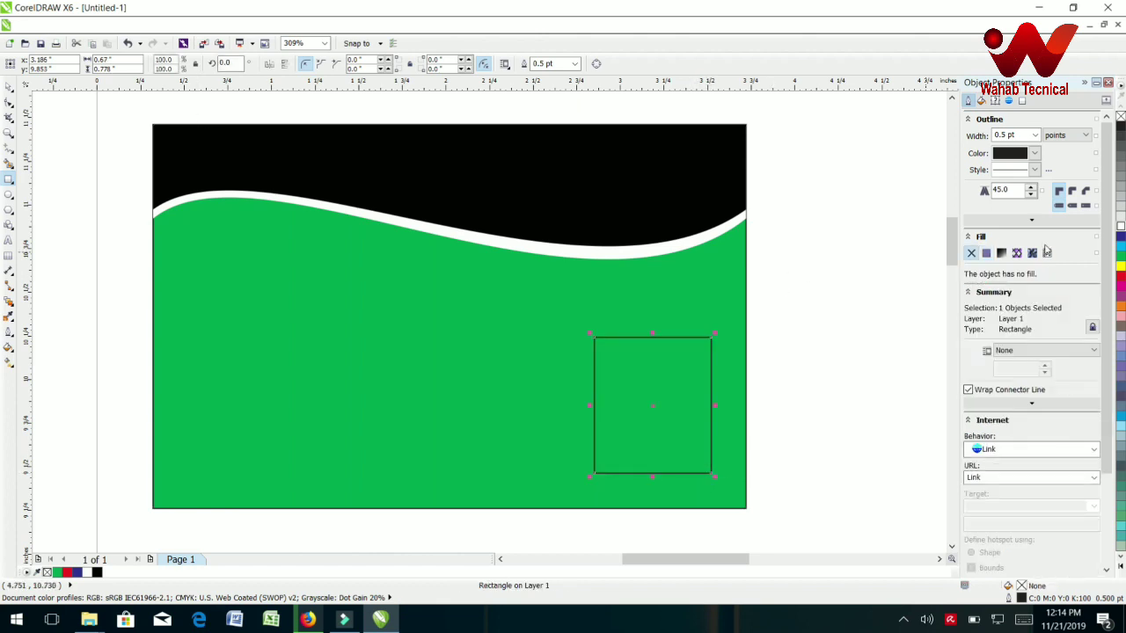
click(1120, 226)
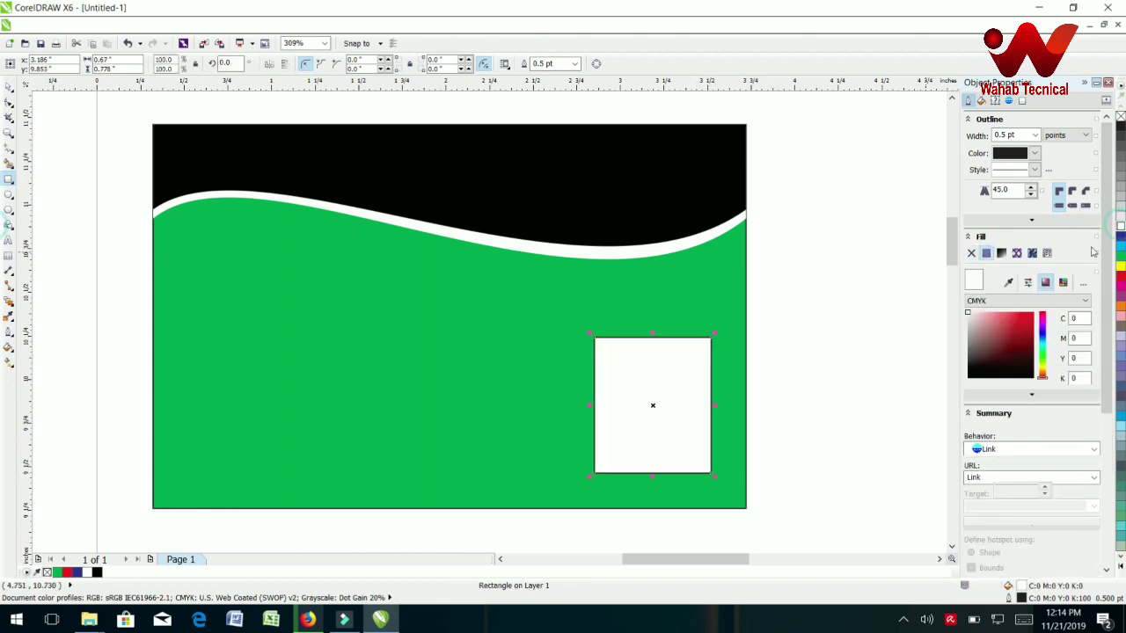
click(794, 343)
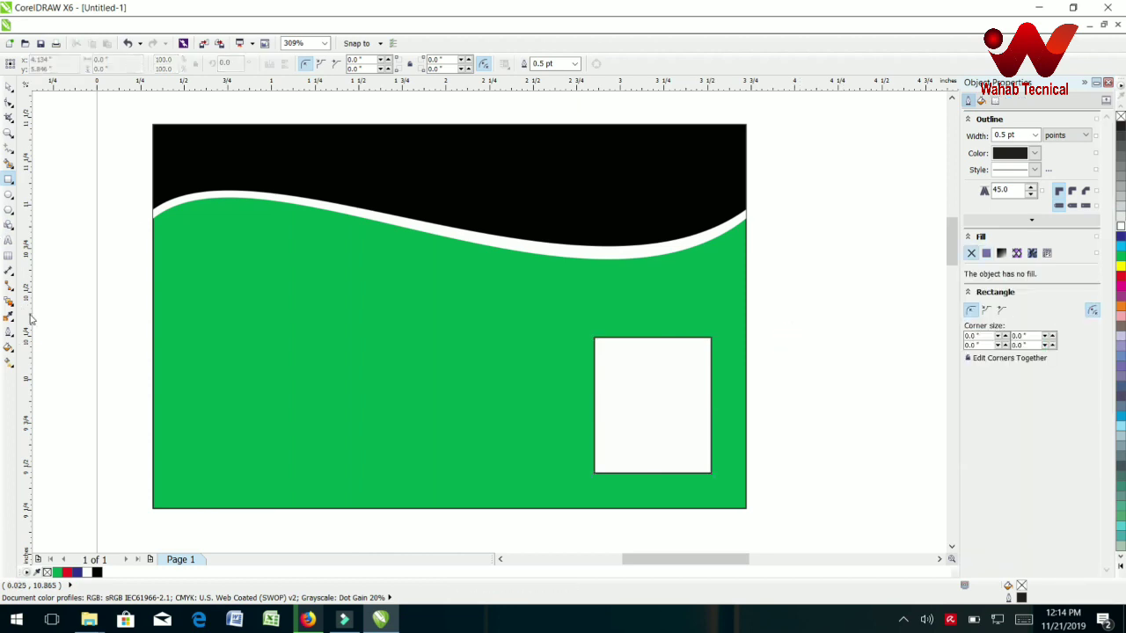
click(10, 243)
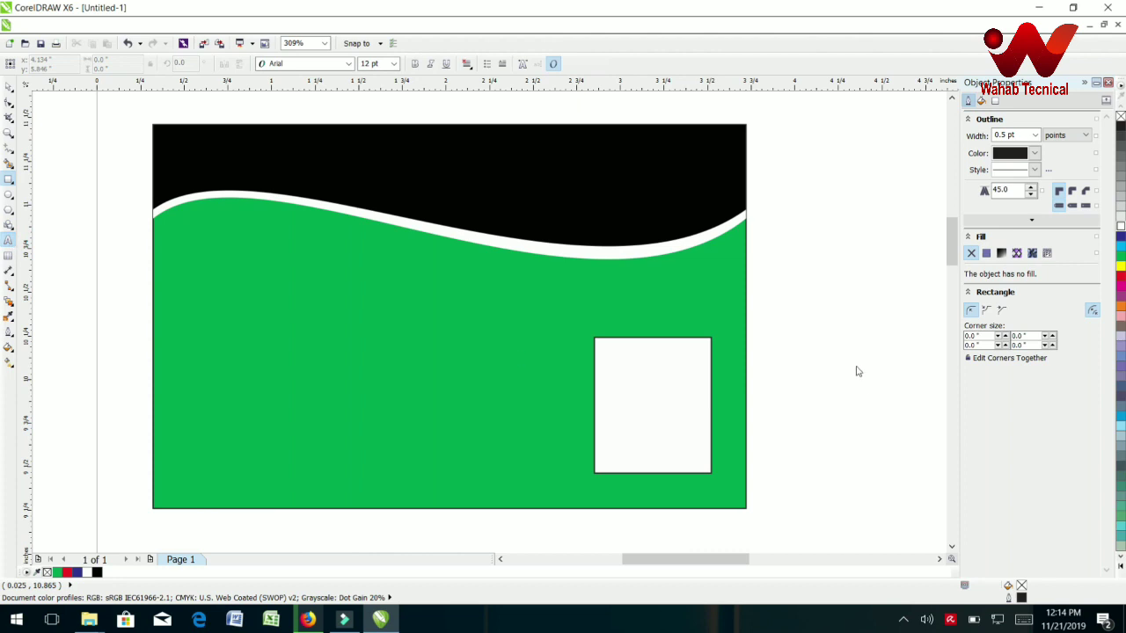
click(827, 337)
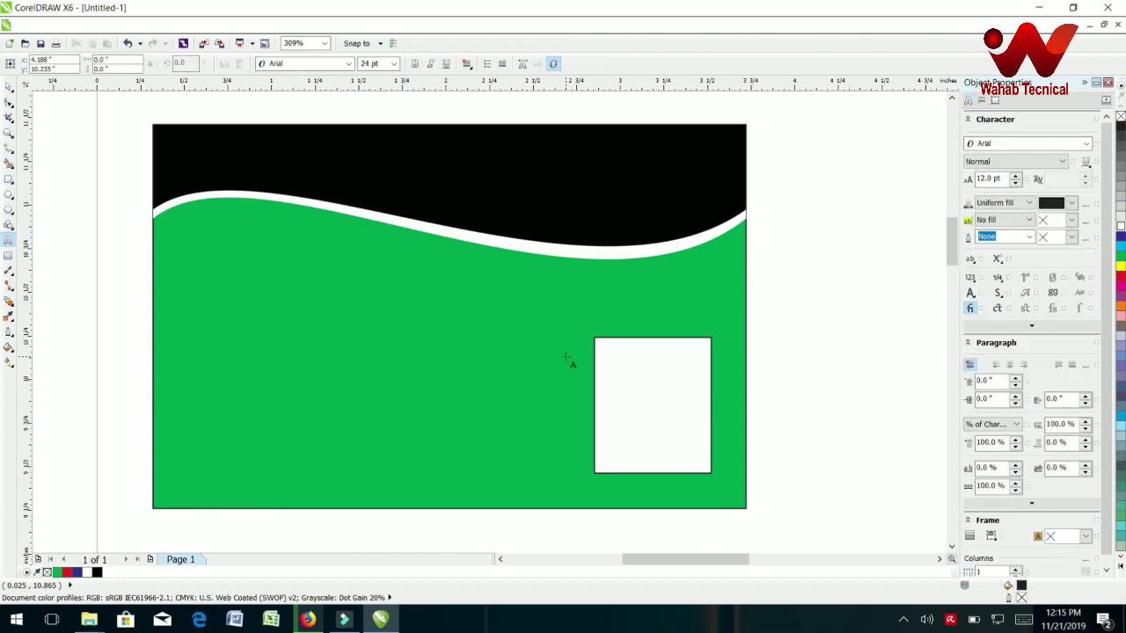
text(p)
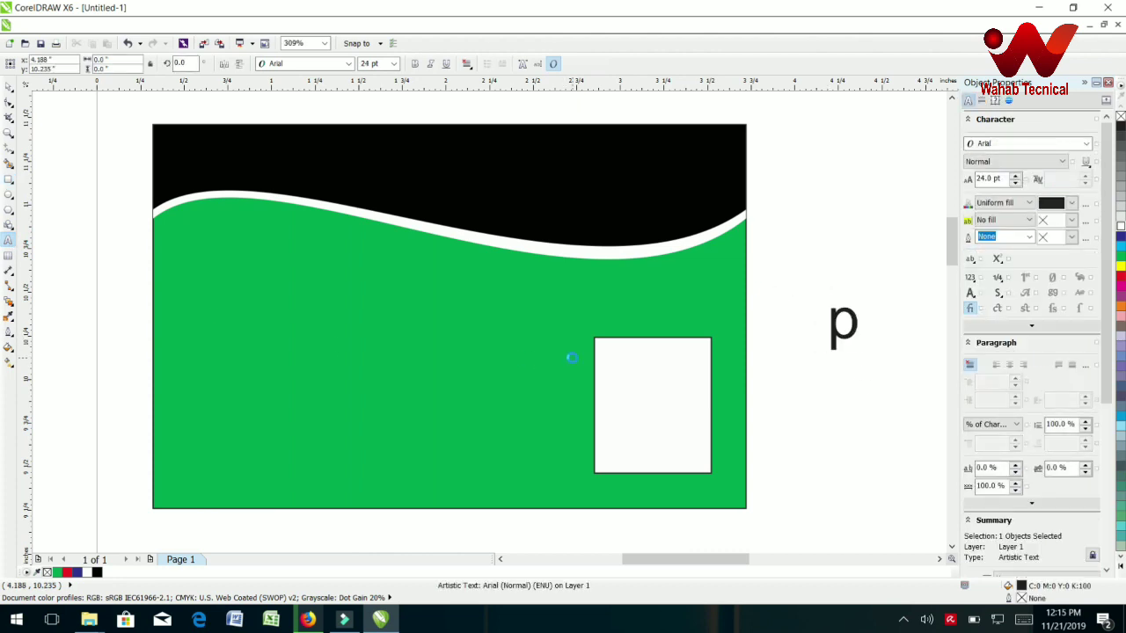
key(BackSpace)
key(ctrl+p)
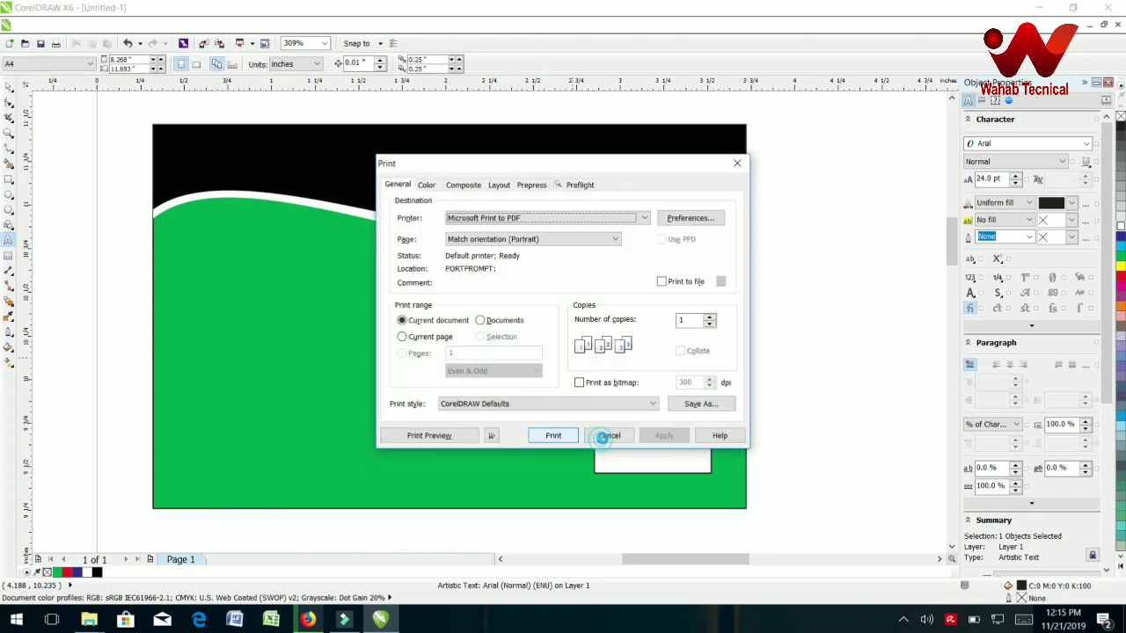
key(Escape)
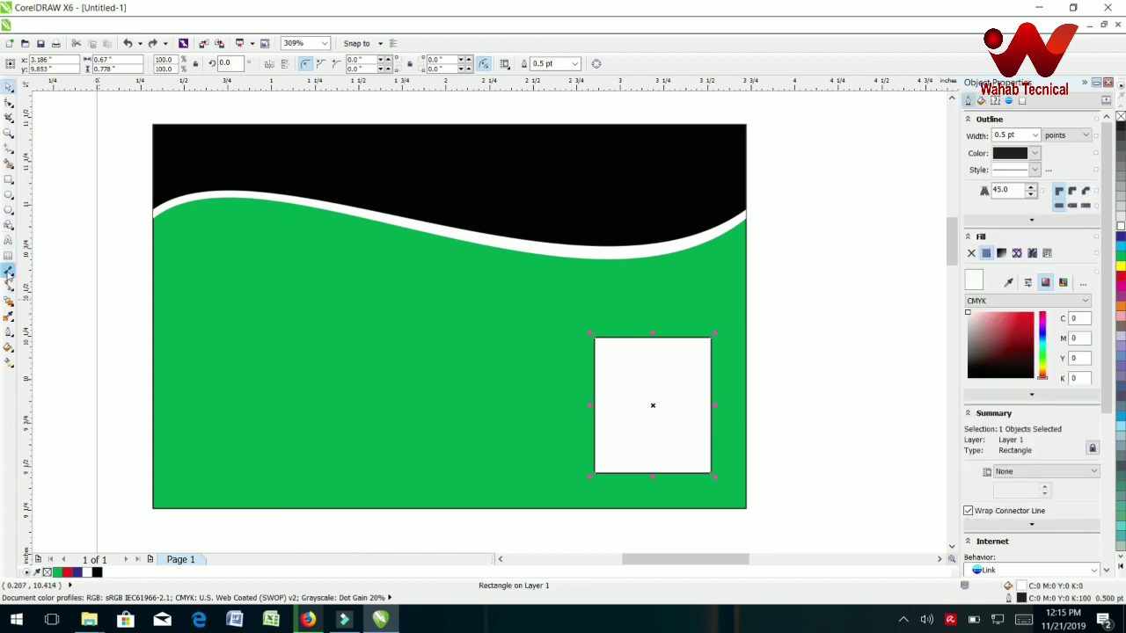
Step: Fill the card's green background rectangle with white
click(318, 348)
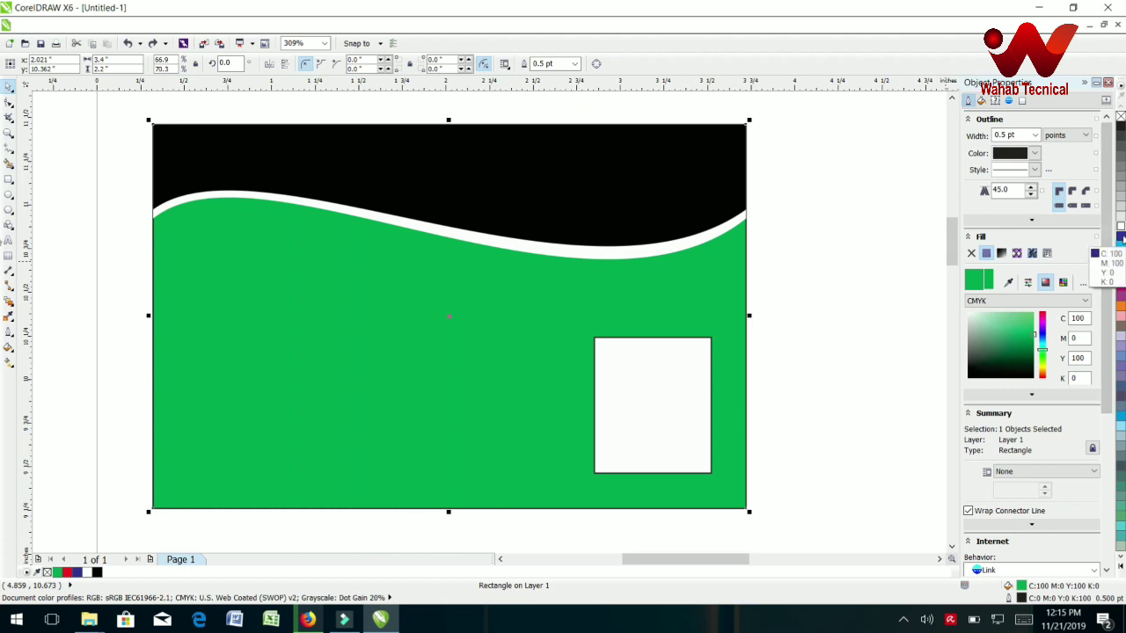
click(1120, 227)
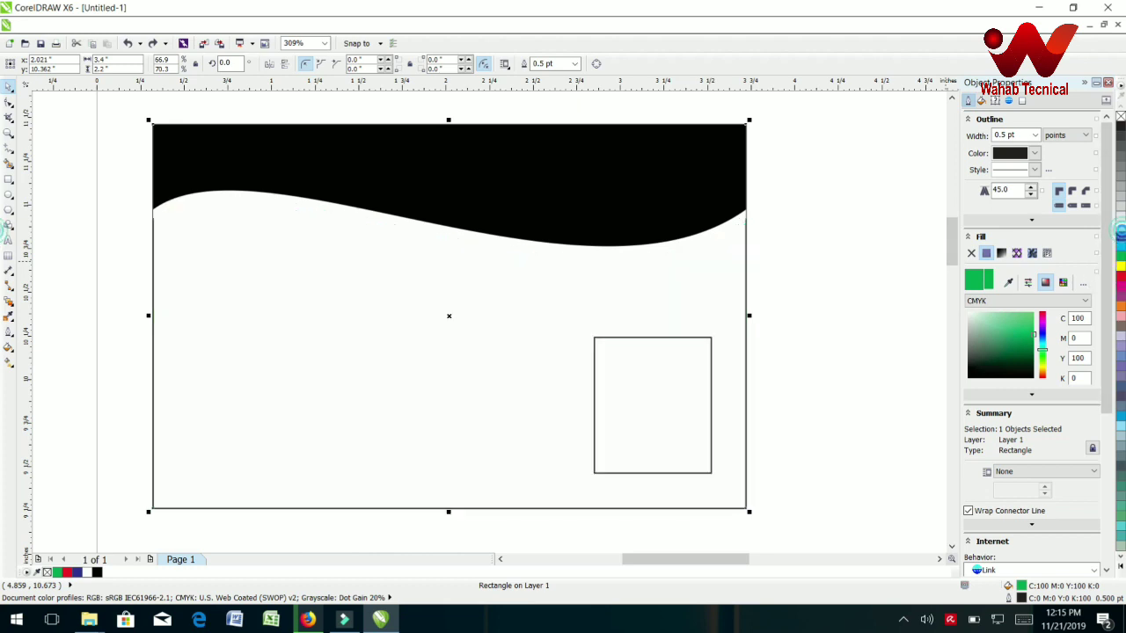
Step: Browse the pictures in the desktop's New folder for a flag, previewing images (8) and opening images (4)
click(1039, 7)
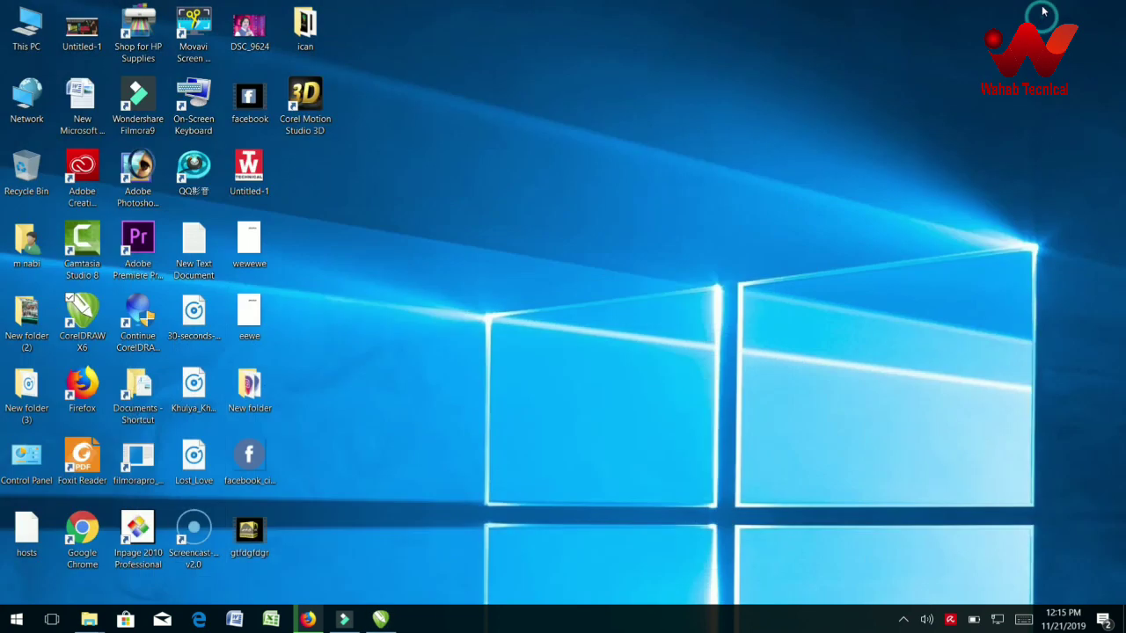
double_click(251, 387)
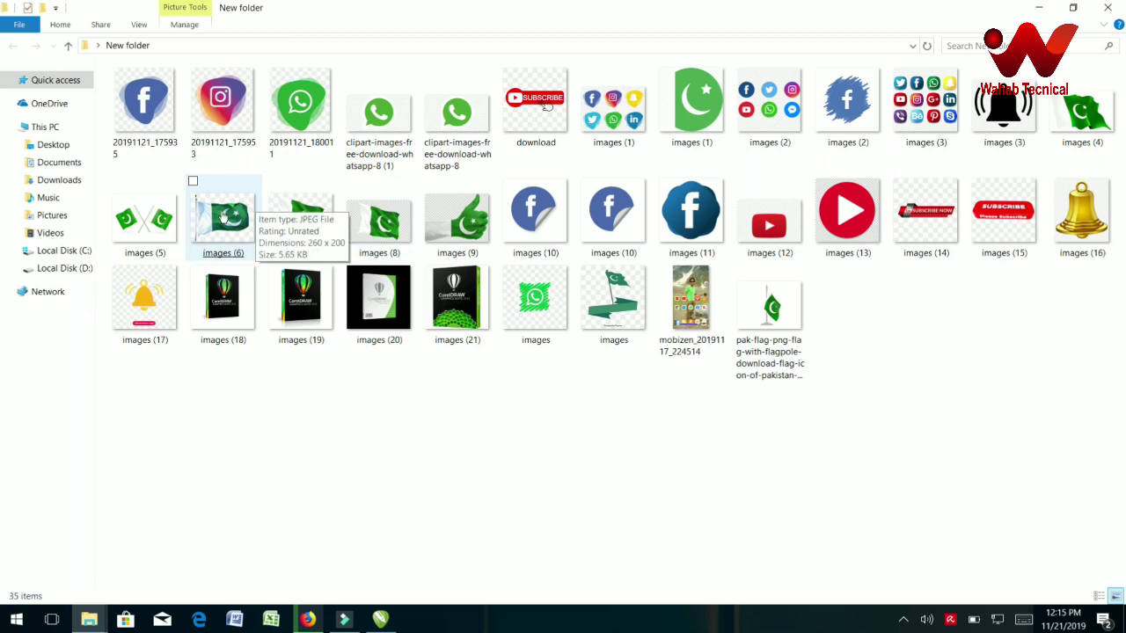
double_click(370, 227)
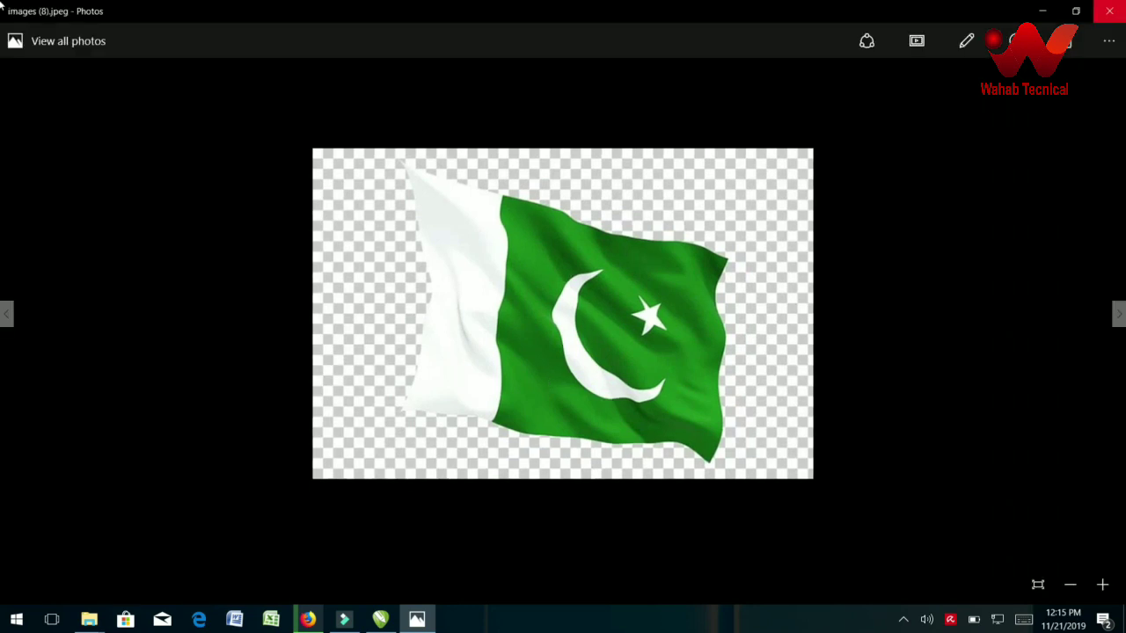
click(1114, 18)
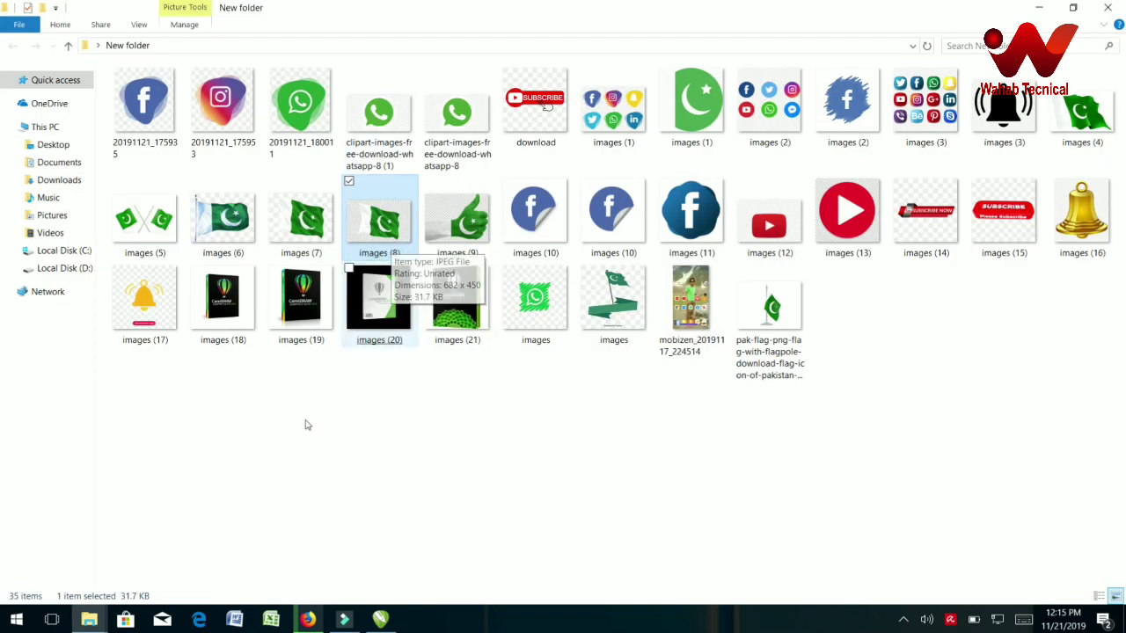
click(1039, 9)
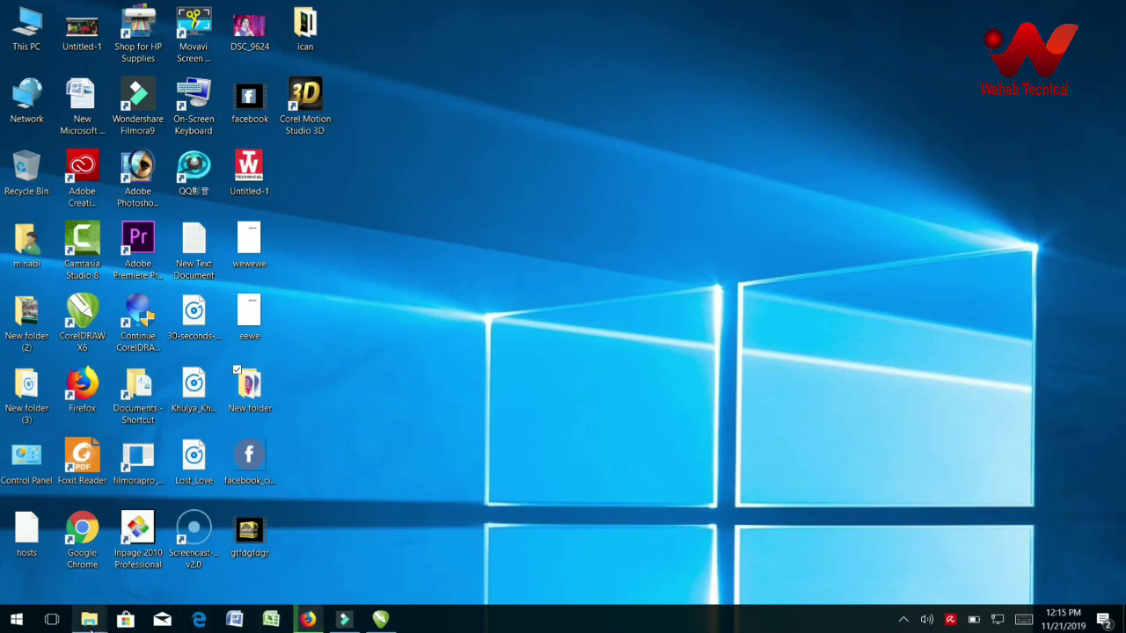
mouse_move(100, 621)
click(190, 550)
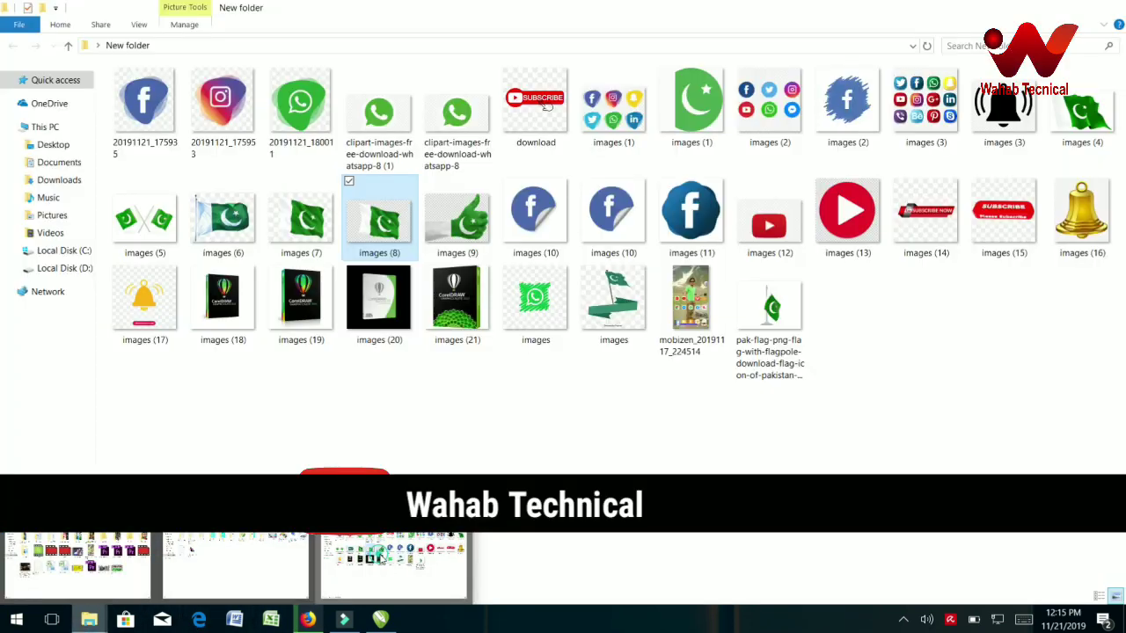
double_click(1103, 111)
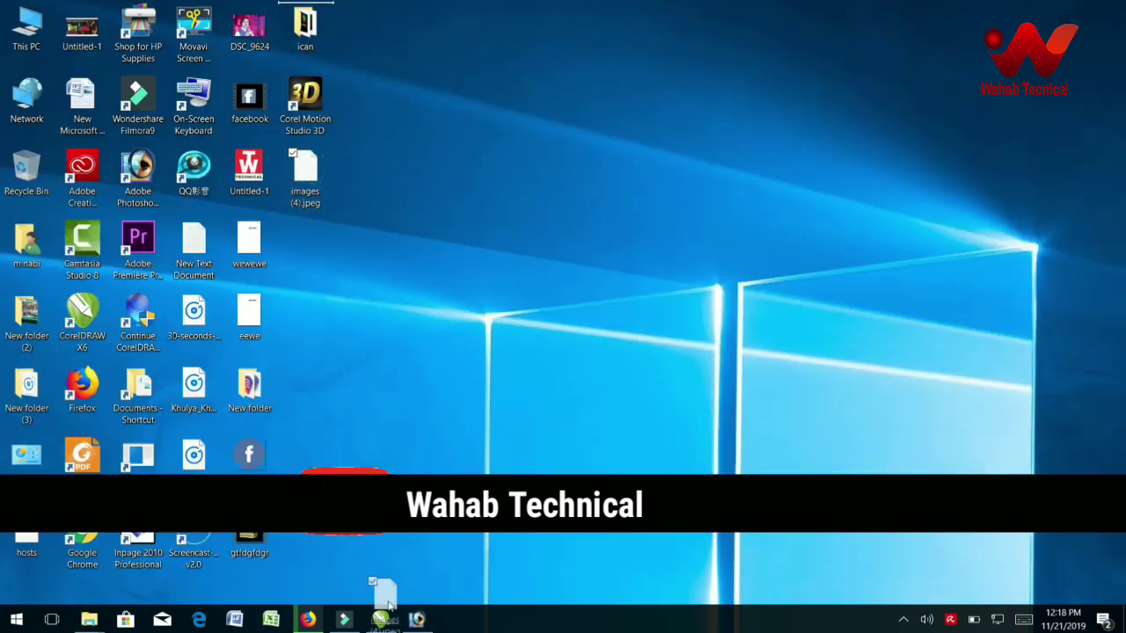
Step: Bring the flag picture images (4).jpeg from the desktop into the CorelDRAW drawing and scale it down proportionally
click(380, 619)
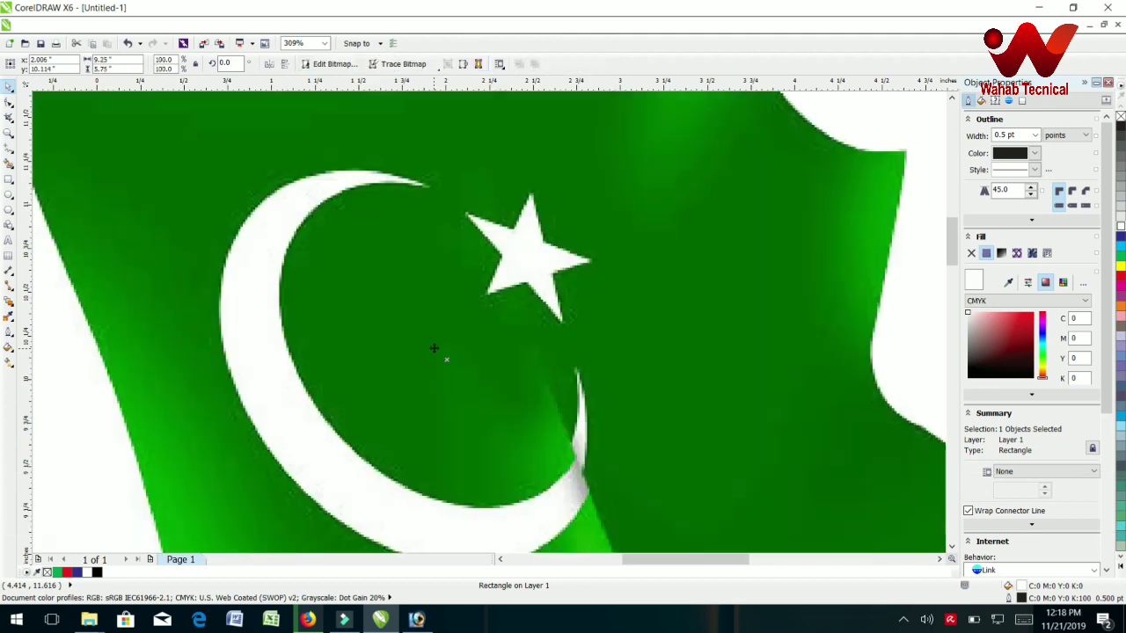
scroll(469, 319, up, 3)
scroll(469, 319, up, 2)
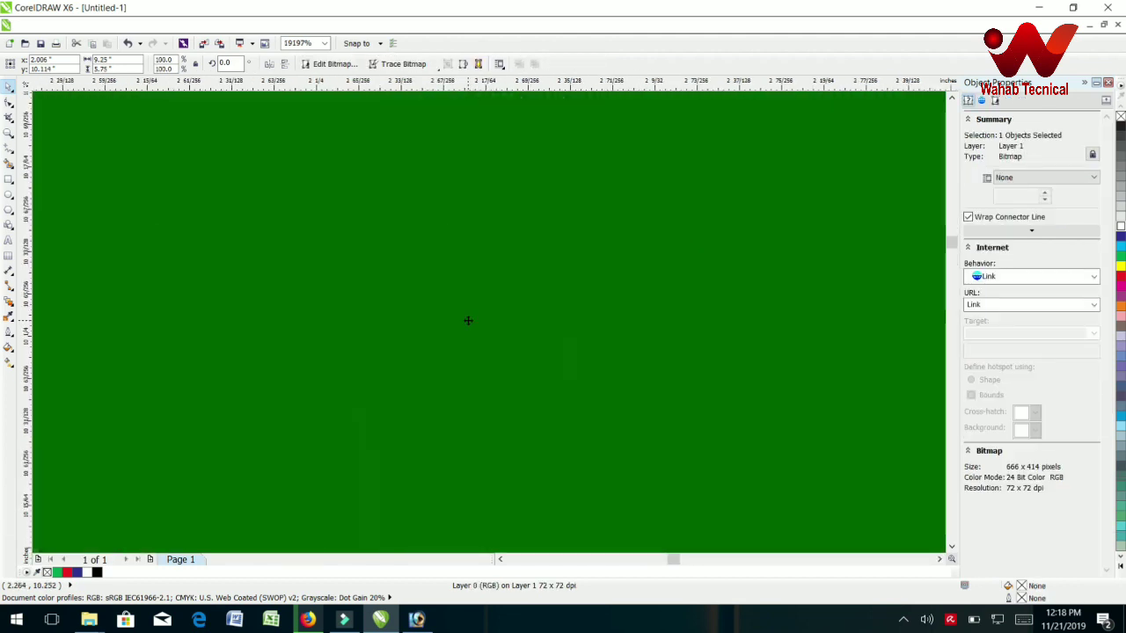
scroll(468, 319, down, 14)
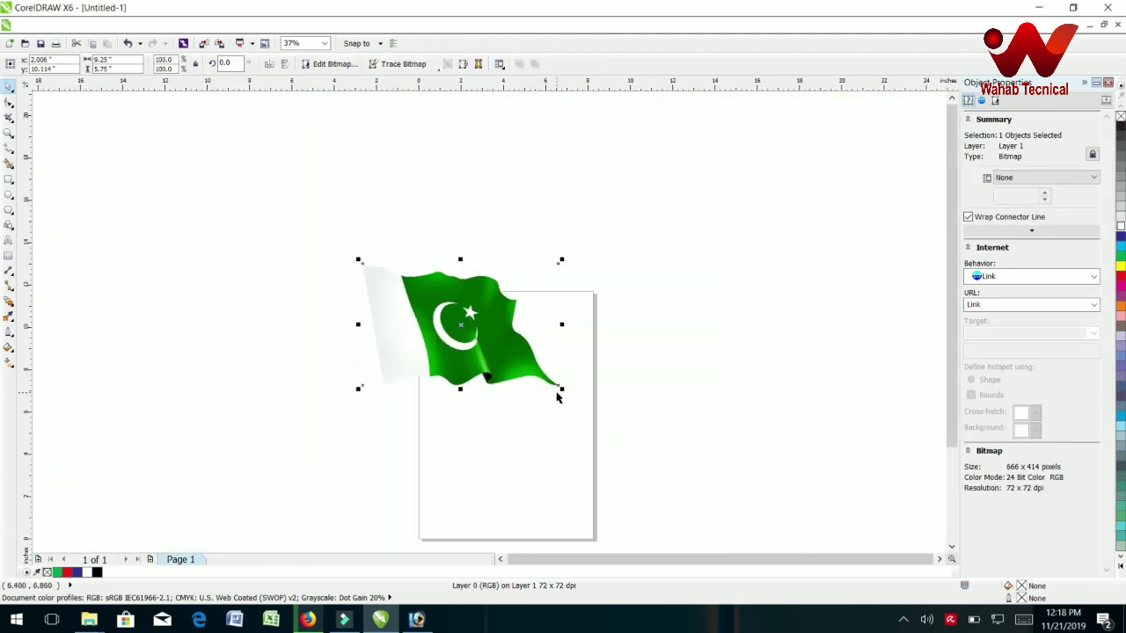
drag(561, 390, 421, 358)
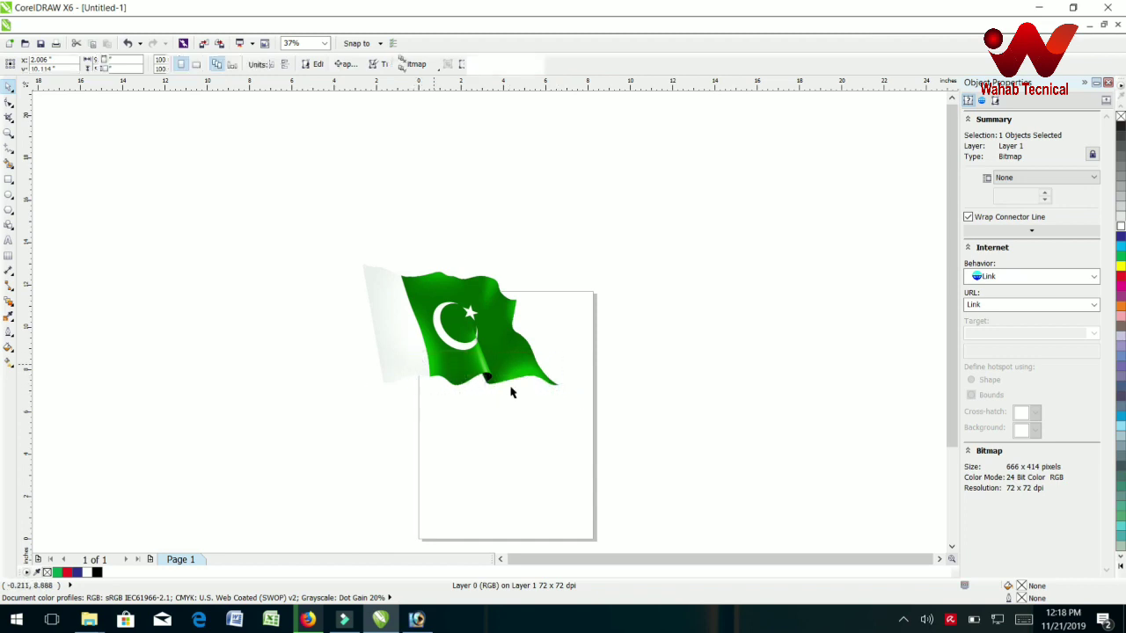
Step: Scale the flag picture down to about 0.71 by 0.44 inches and move it onto the card's lower-left area
click(545, 376)
click(560, 389)
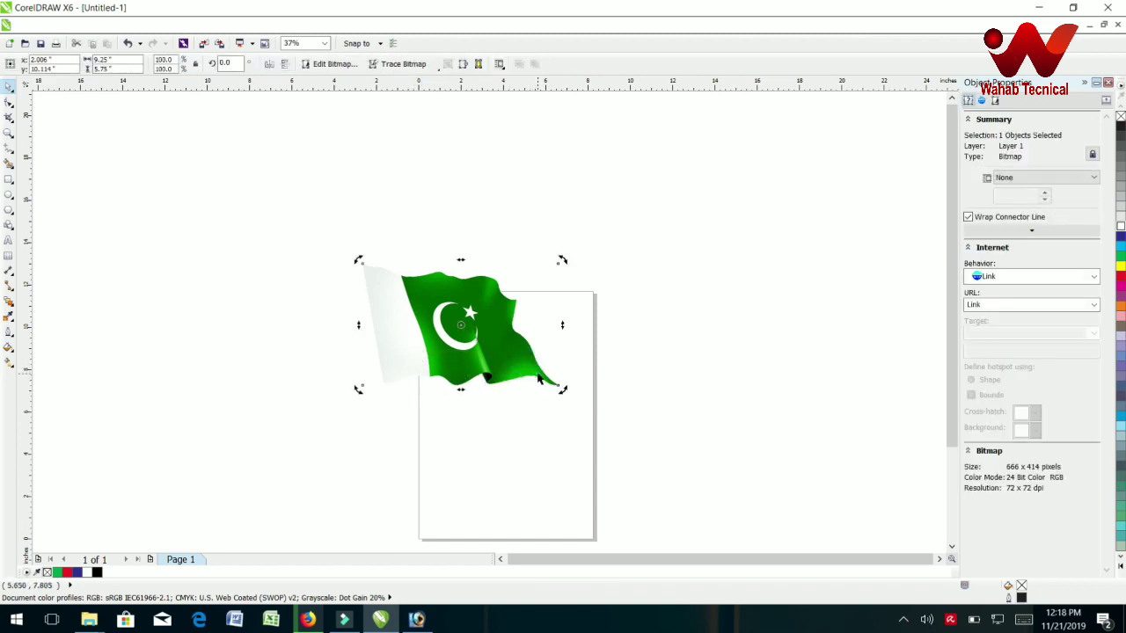
click(561, 389)
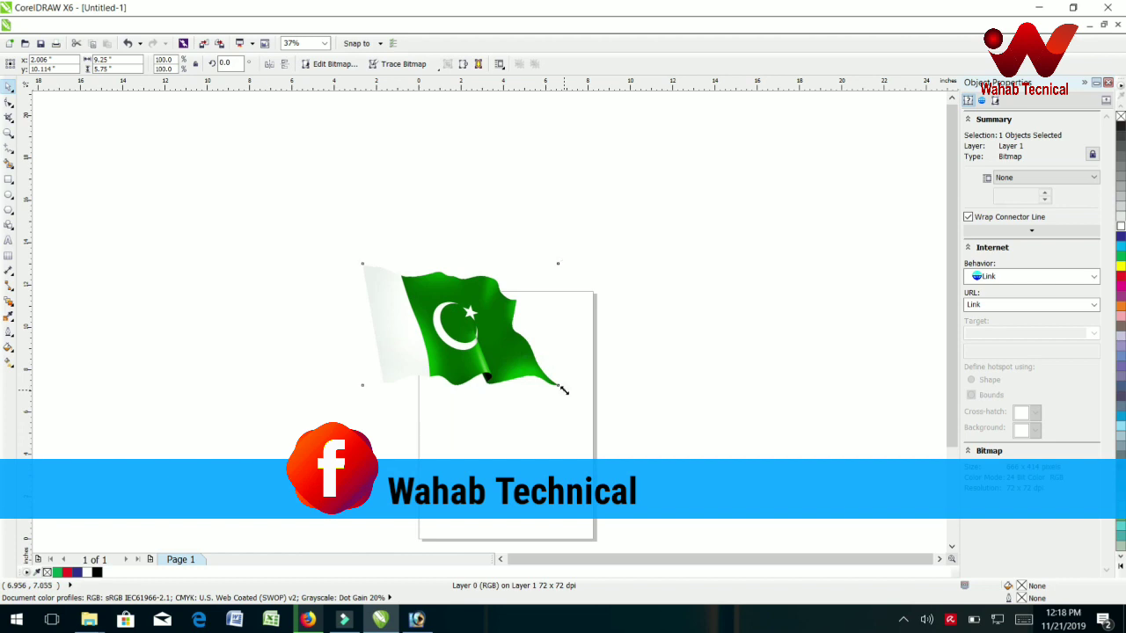
drag(563, 390, 377, 307)
scroll(370, 266, down, 2)
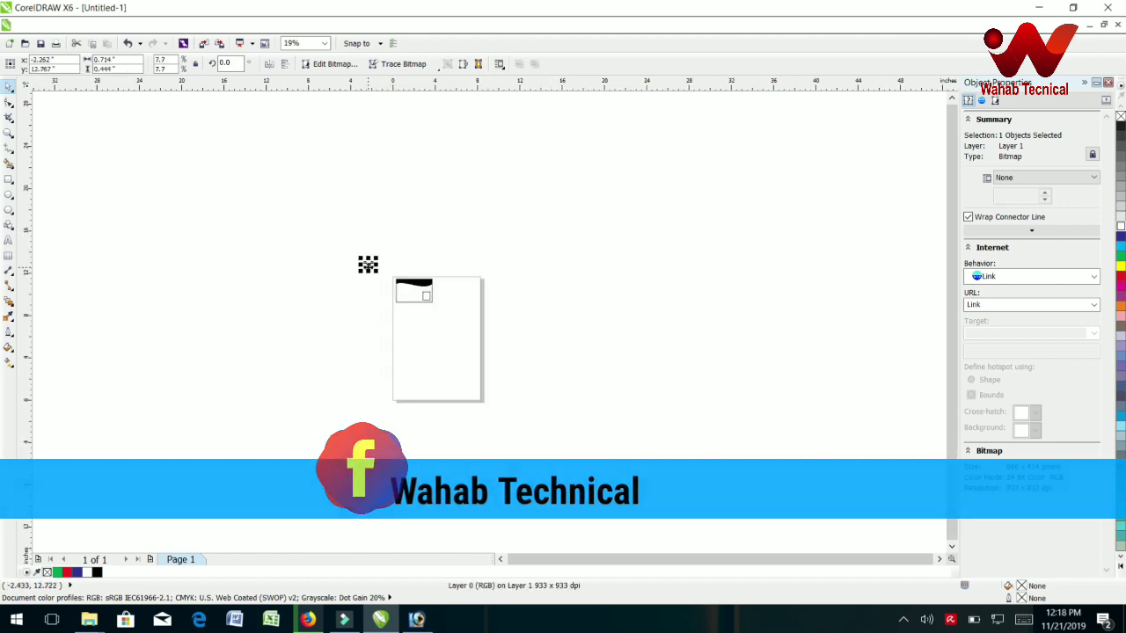
drag(368, 265, 402, 293)
scroll(402, 294, down, 2)
scroll(403, 291, up, 6)
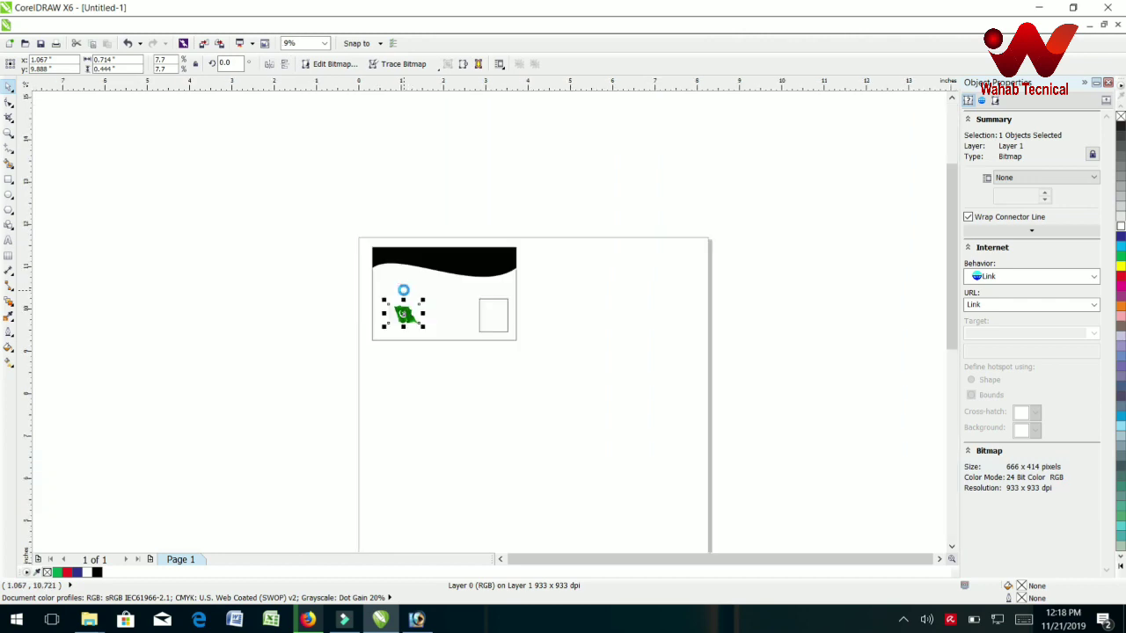
scroll(403, 290, up, 2)
scroll(410, 322, up, 2)
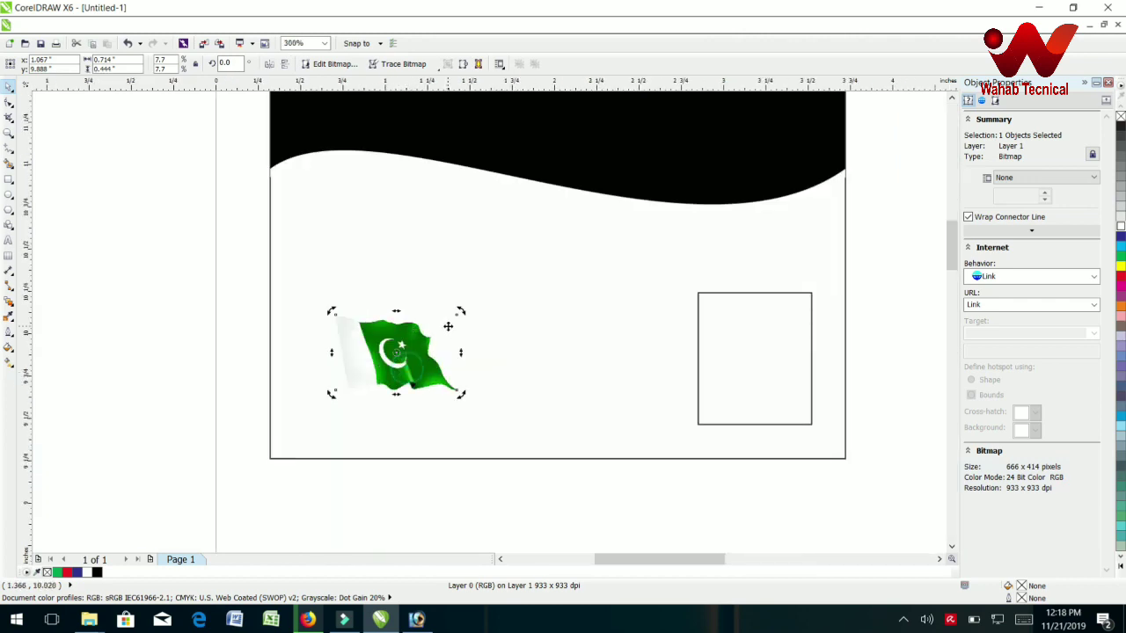
Step: Enlarge the flag to about 2.63 by 1.64 inches, shift it across the card's lower area and bring the photo box in front of it
drag(460, 312, 729, 200)
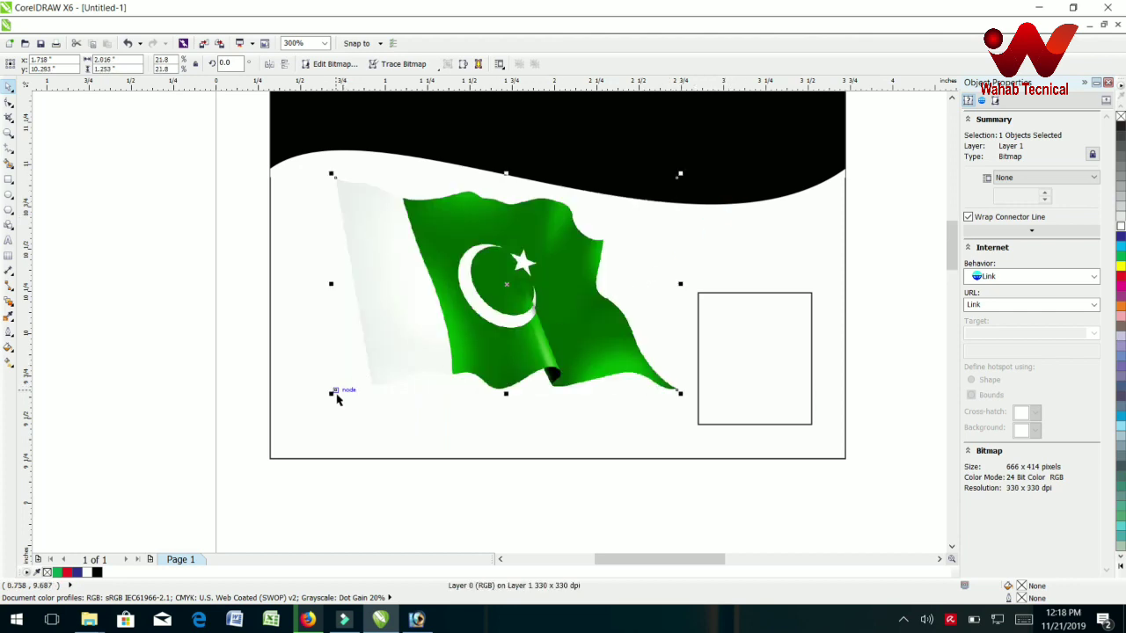
drag(332, 393, 271, 459)
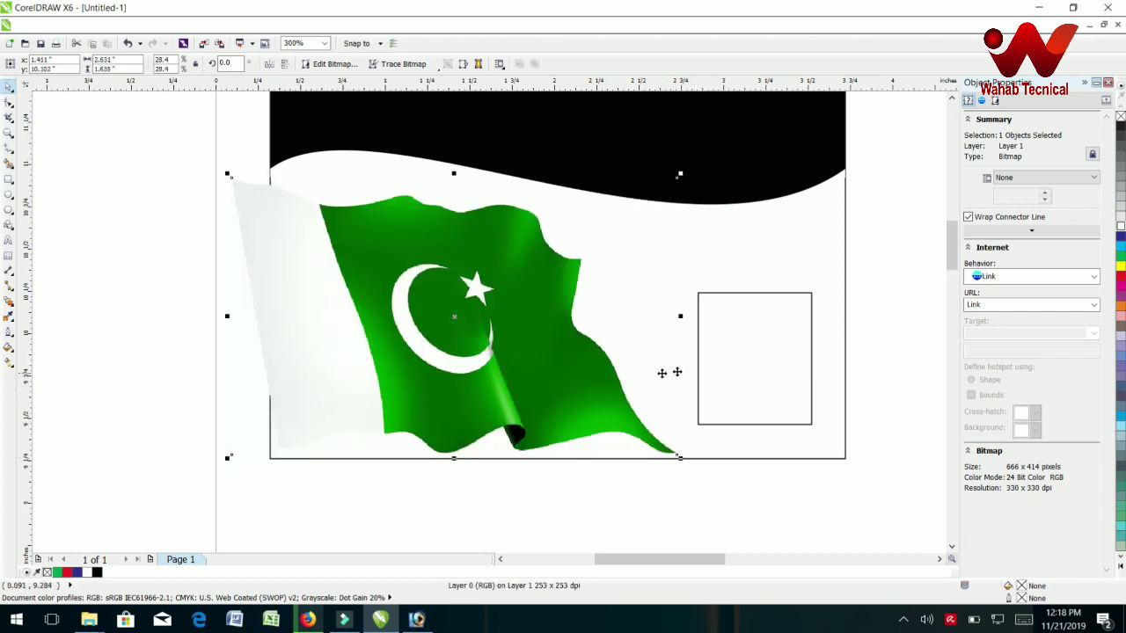
drag(495, 325, 570, 318)
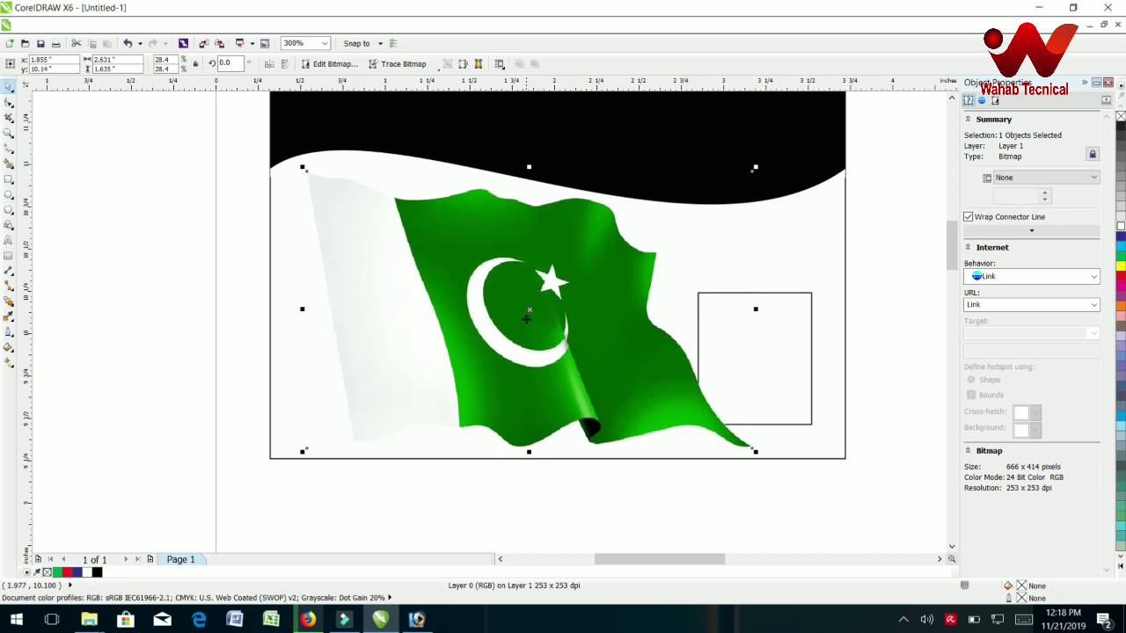
drag(884, 235, 647, 483)
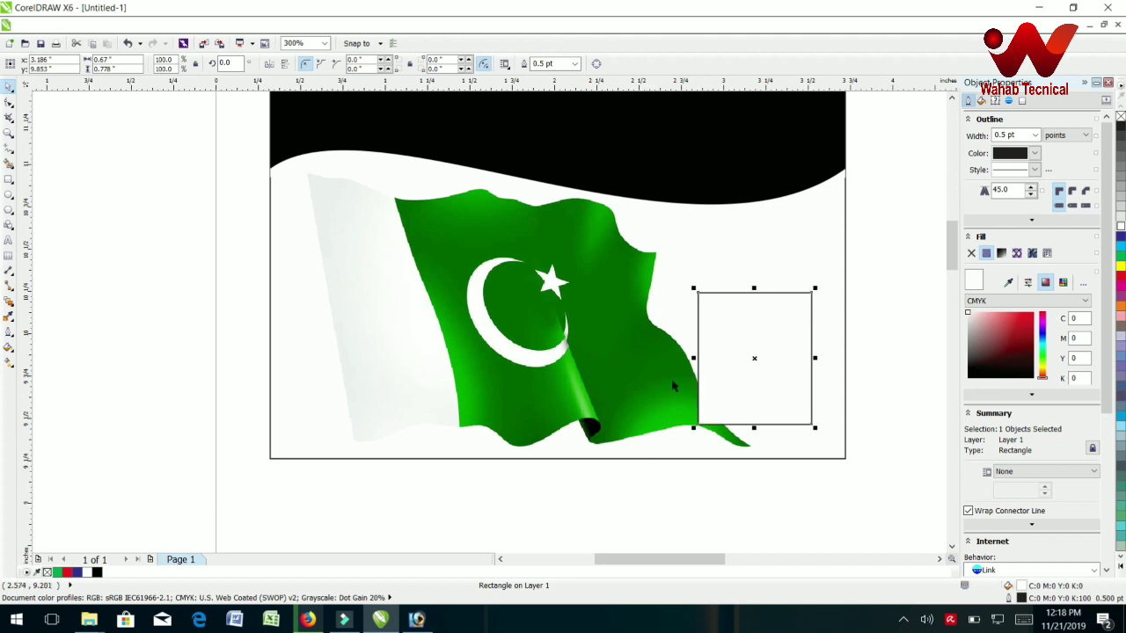
Step: Fill the card's background rectangle with a light green of CMYK 42, 0, 36, 0
click(537, 323)
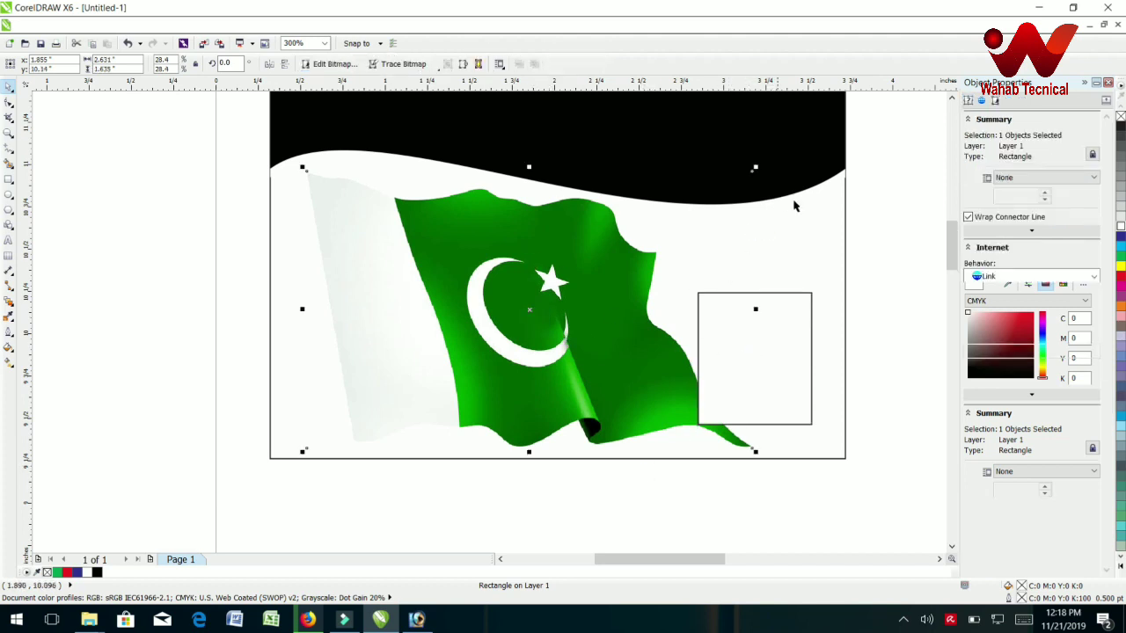
key(Tab)
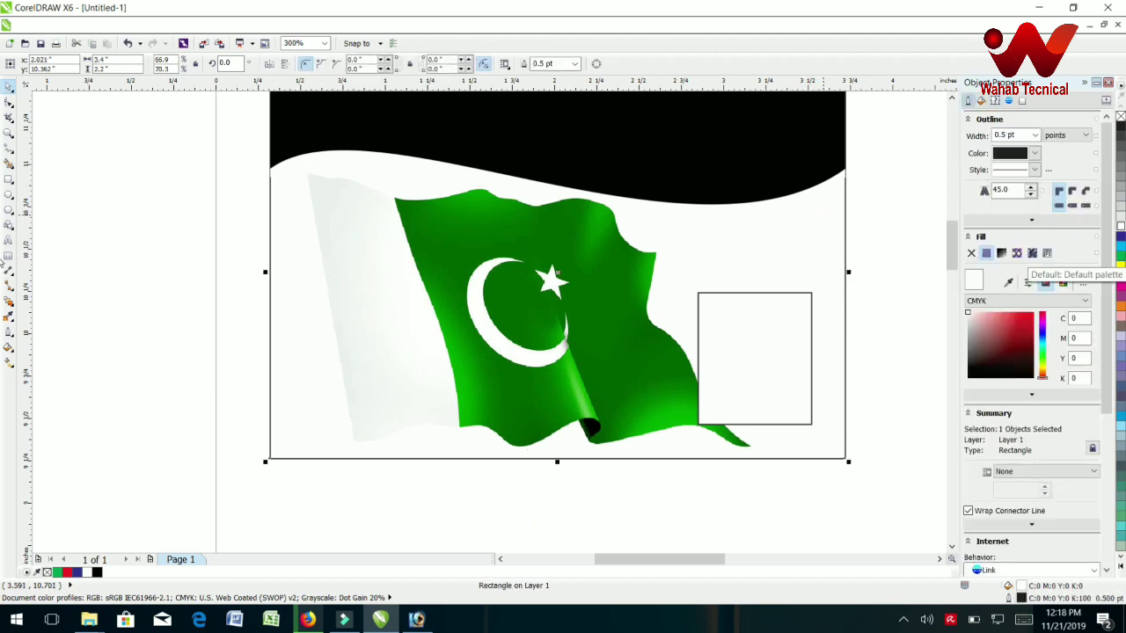
click(1011, 325)
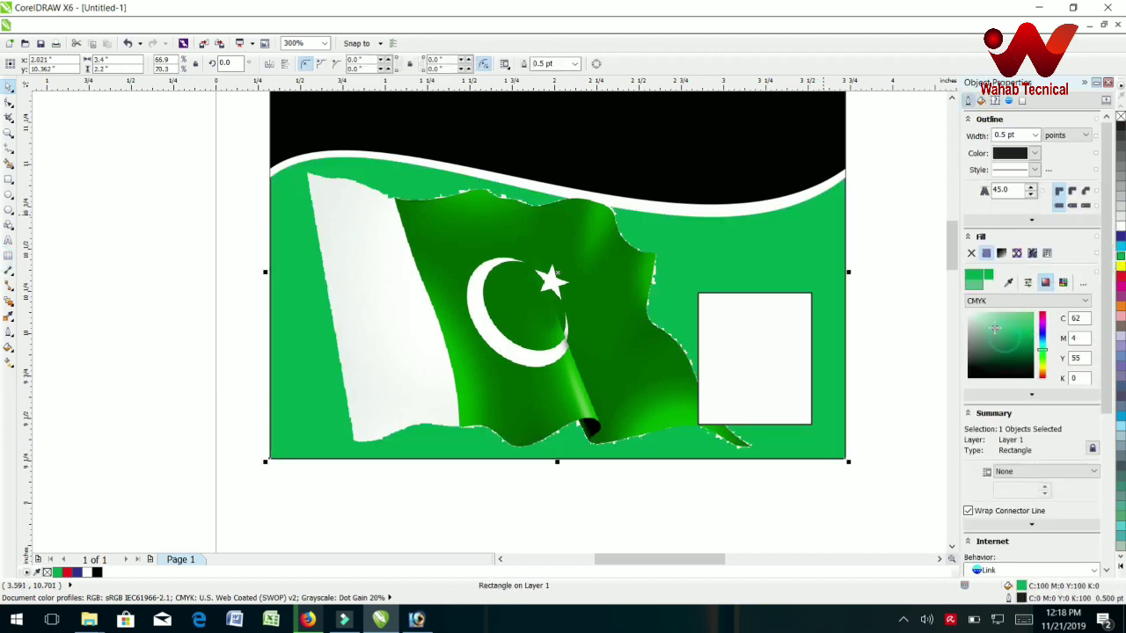
click(990, 322)
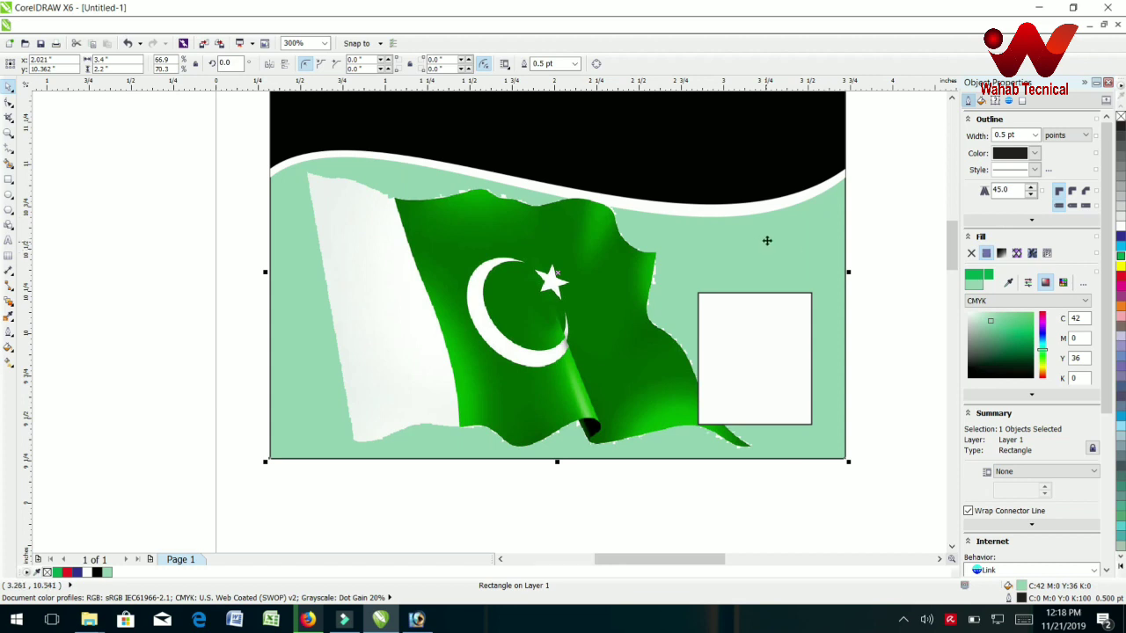
Step: Apply transparency to the flag picture with the Transparency tool, using the Uniform type and a value of 71
click(363, 222)
click(9, 300)
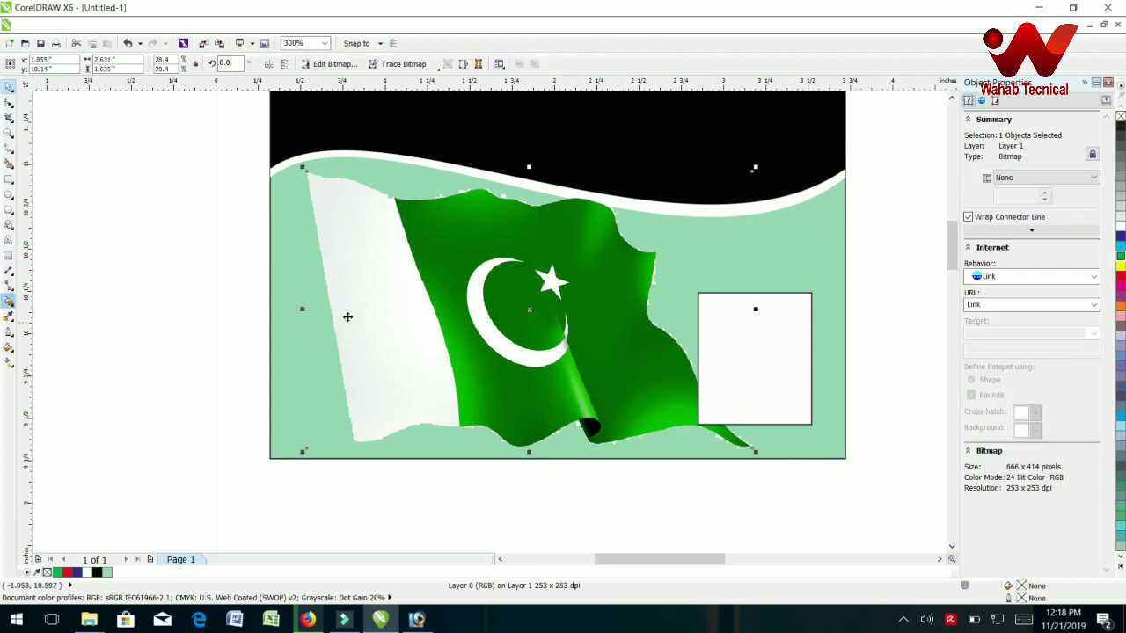
click(14, 304)
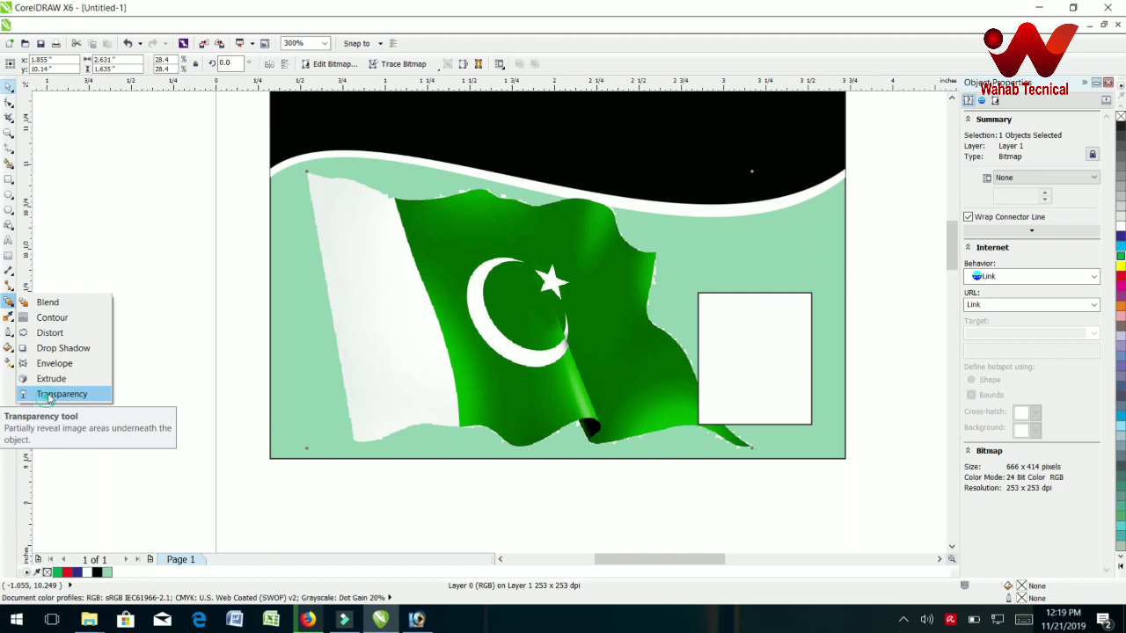
click(48, 394)
drag(380, 288, 701, 386)
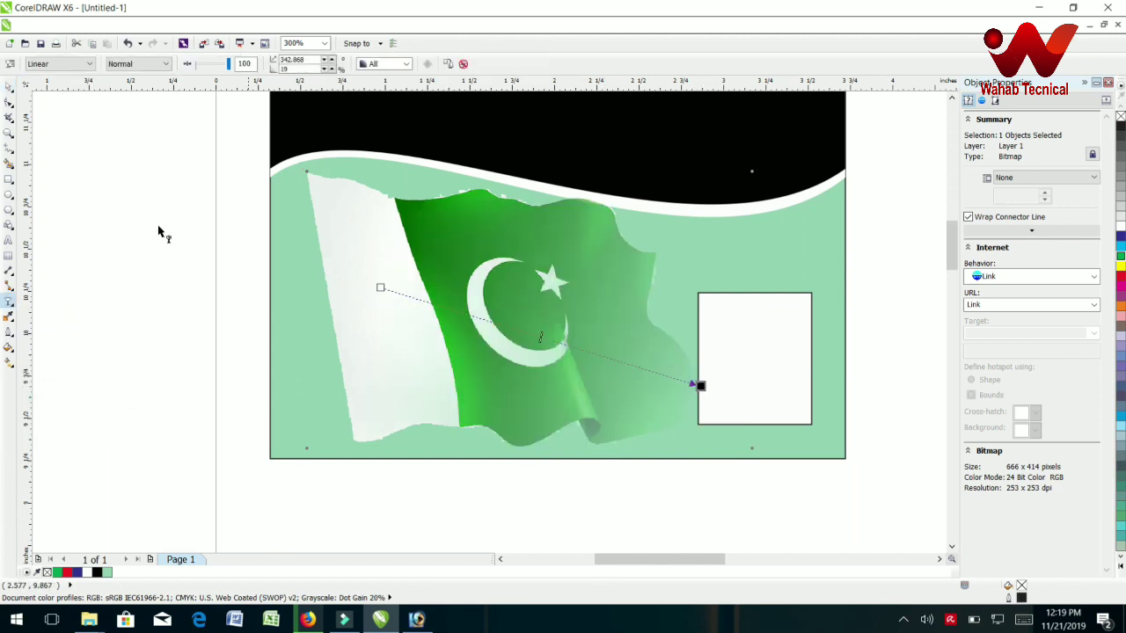
click(62, 64)
click(53, 84)
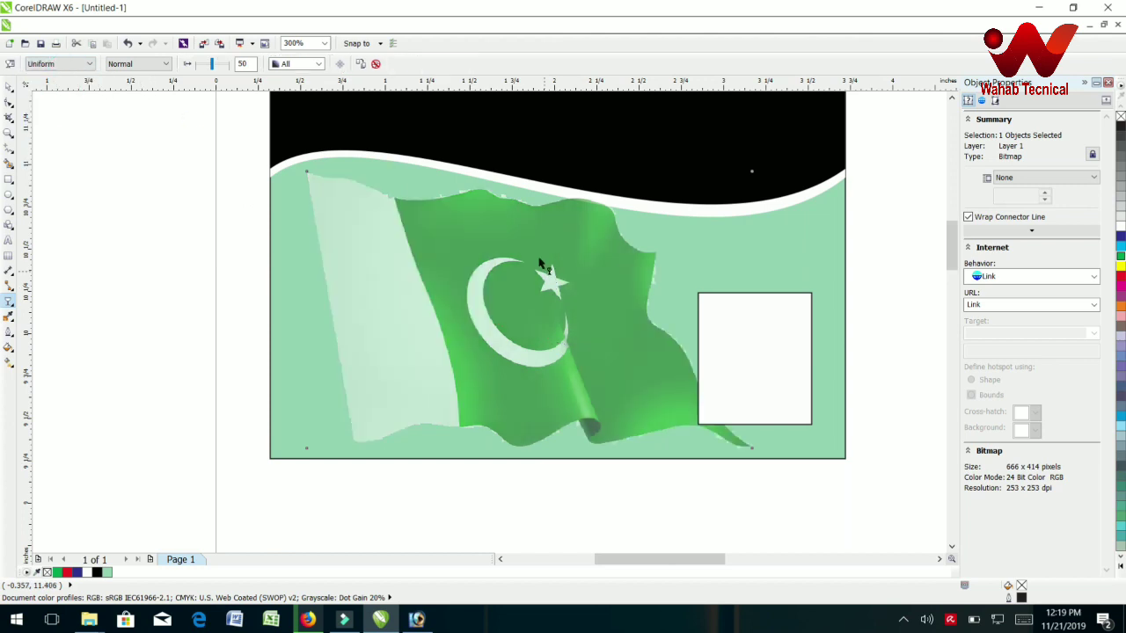
click(220, 66)
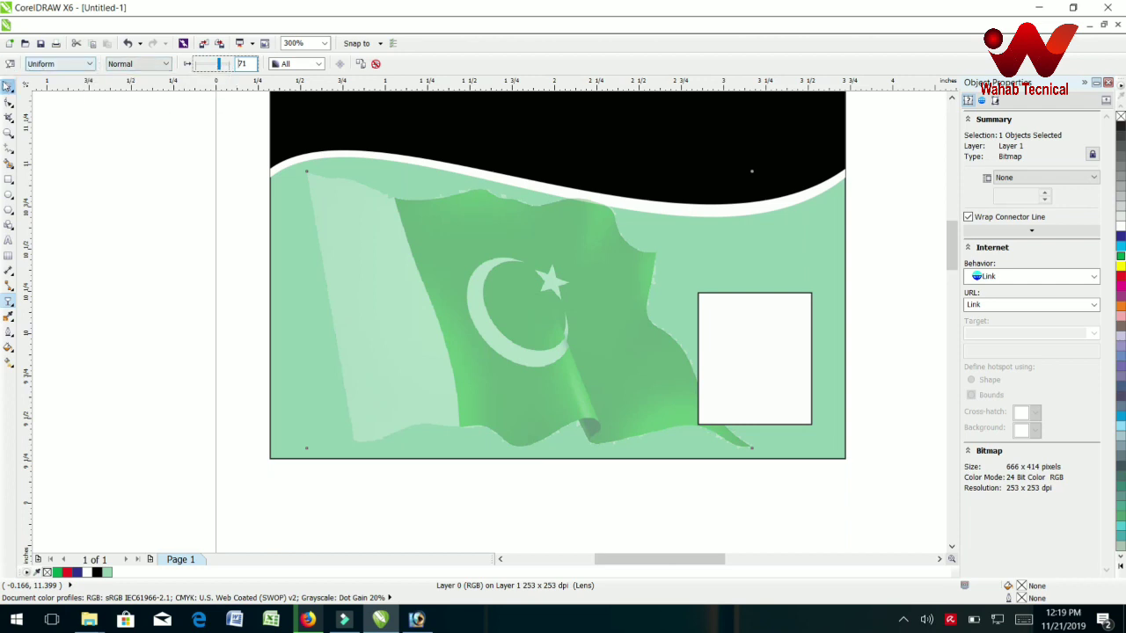
Step: Move the flag picture up slightly and enlarge it to about 3.01 by 1.87 inches across the card
click(8, 86)
click(445, 255)
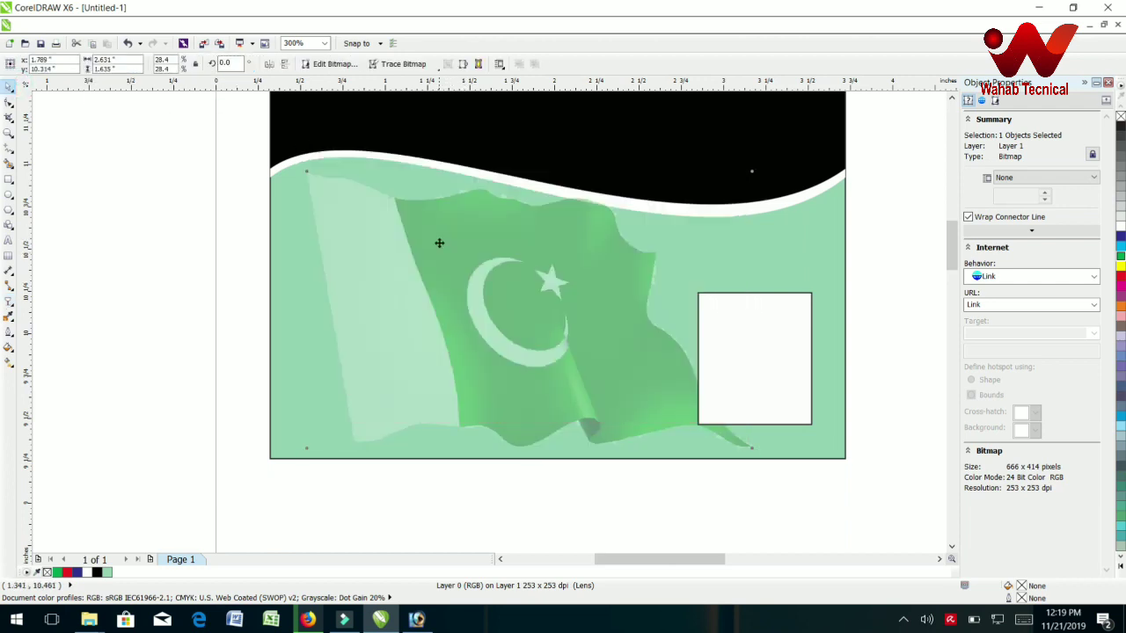
drag(744, 423, 853, 458)
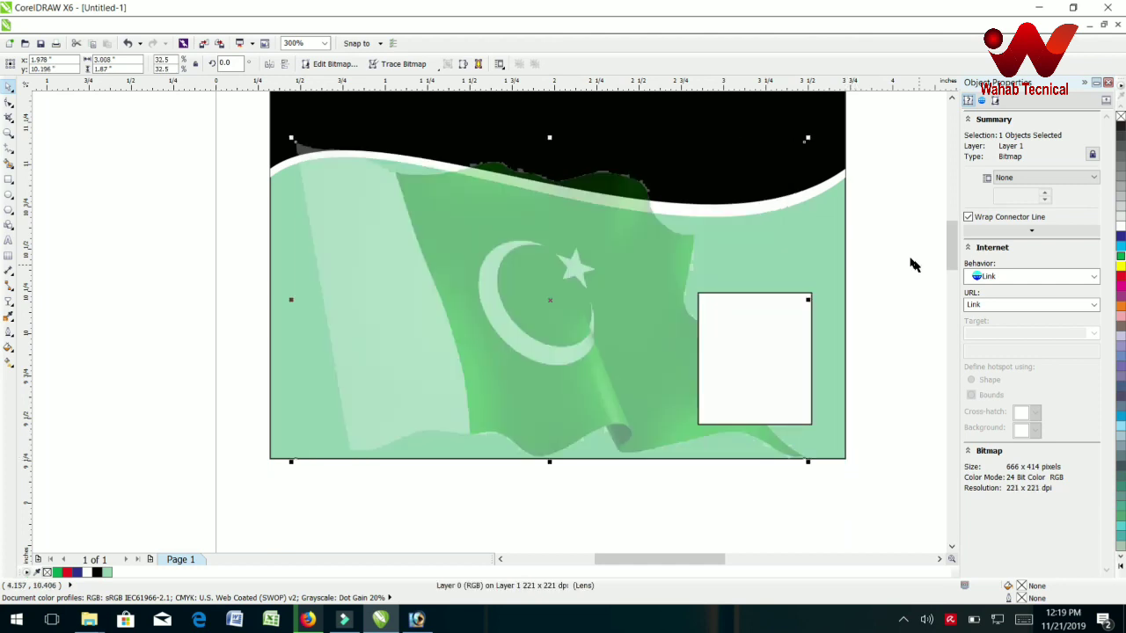
Step: Select the two wavy header curves and bring them in front of the flag picture
click(912, 261)
scroll(637, 220, up, 1)
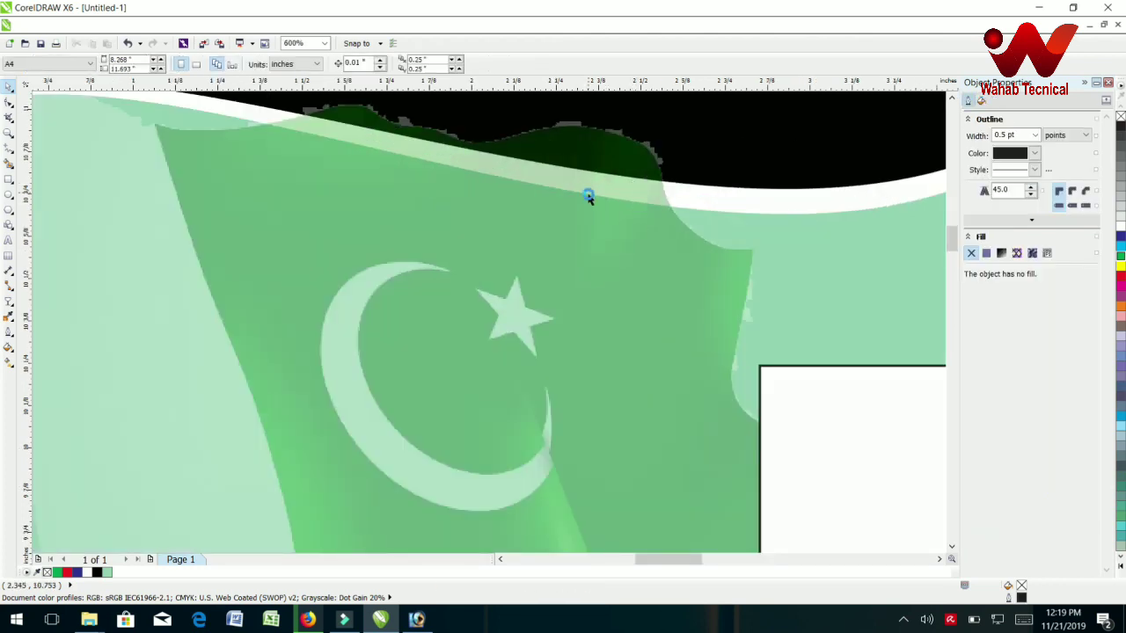
scroll(589, 197, down, 2)
drag(365, 121, 751, 233)
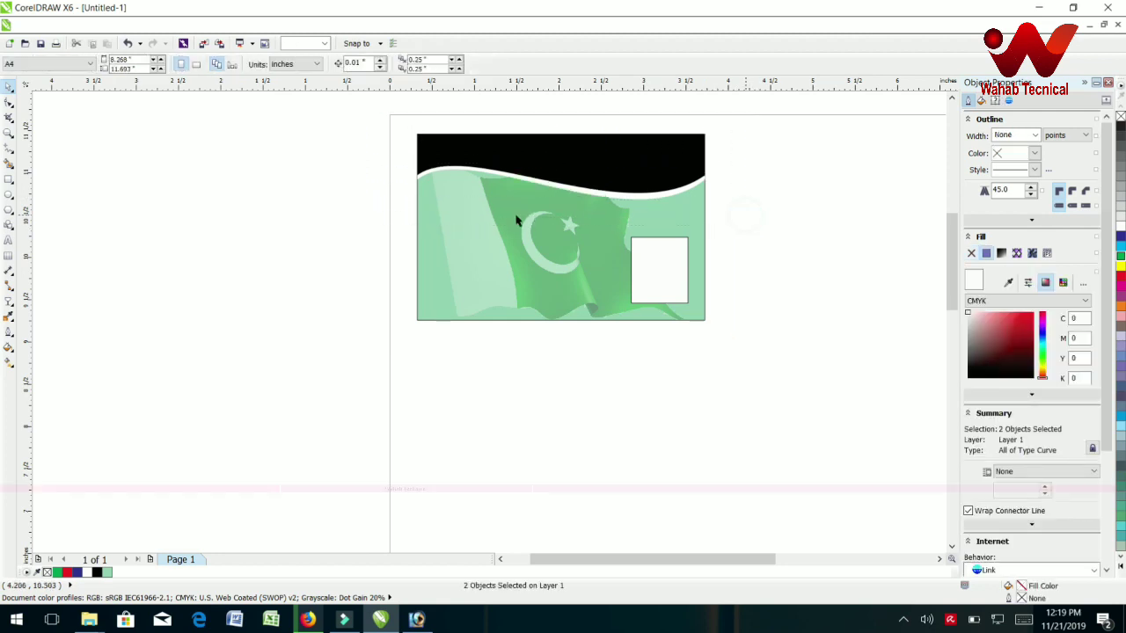
Step: Enlarge the flag picture further to about 3.11 by 1.93 inches behind the header
click(619, 251)
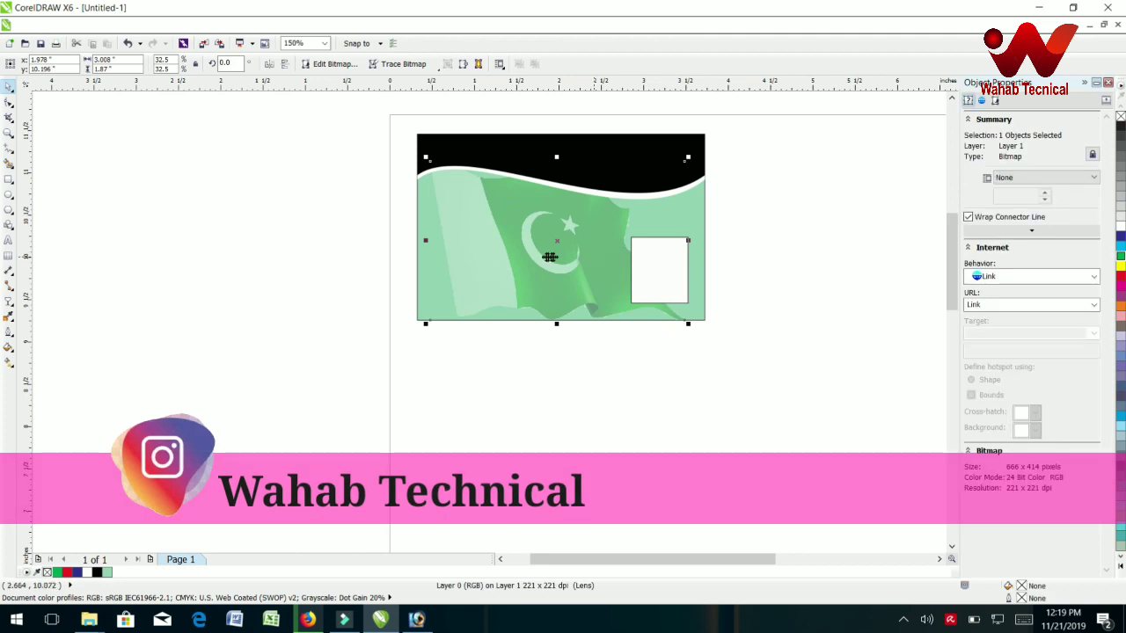
drag(685, 159, 696, 115)
click(746, 156)
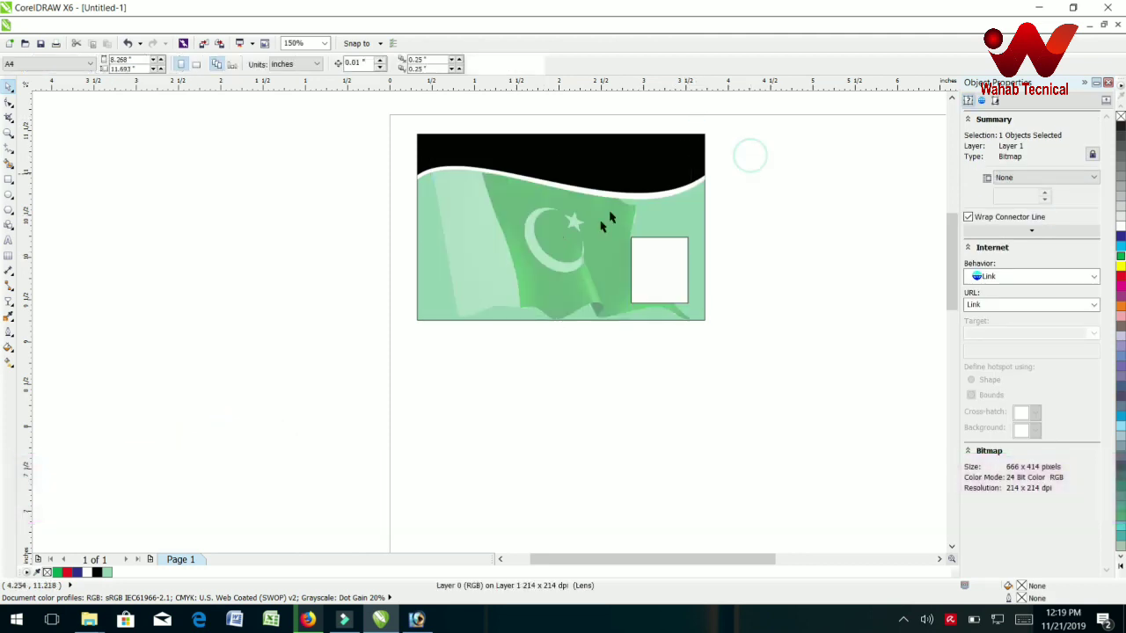
Step: Fill the card's background rectangle with pure green
key(Tab)
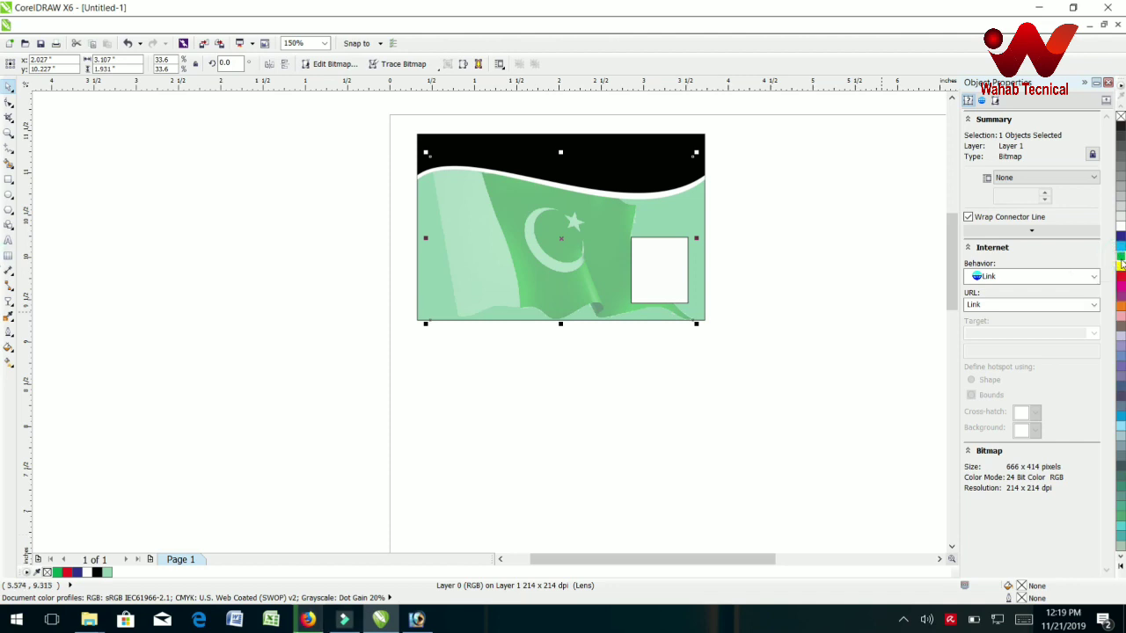
click(706, 199)
click(1121, 255)
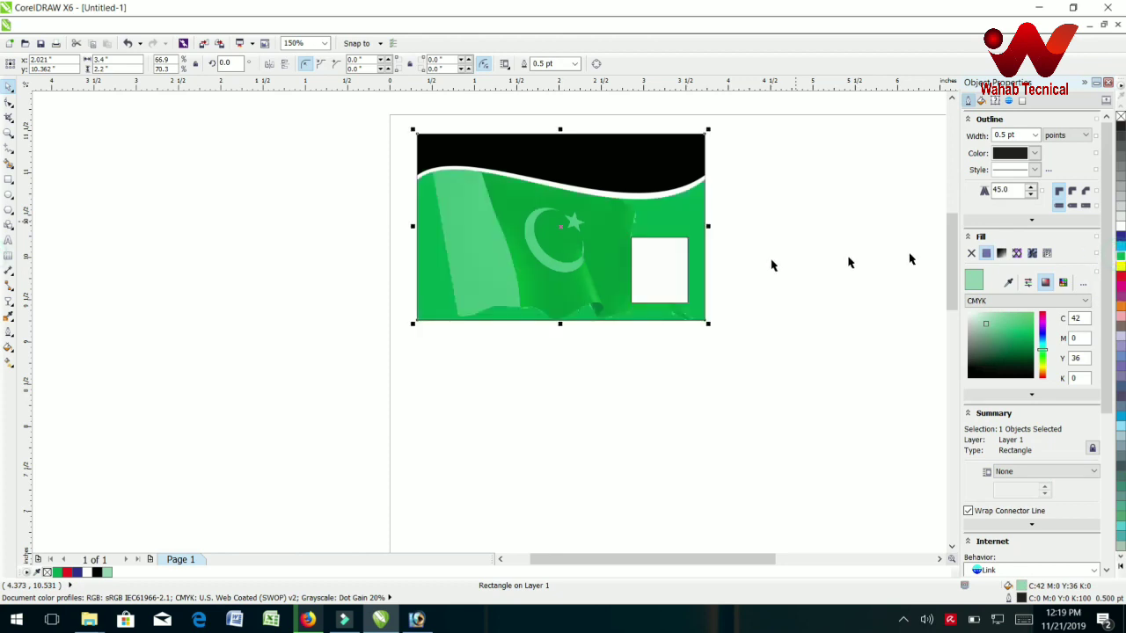
Step: Delete the white photo box from the card's lower-right area
click(740, 261)
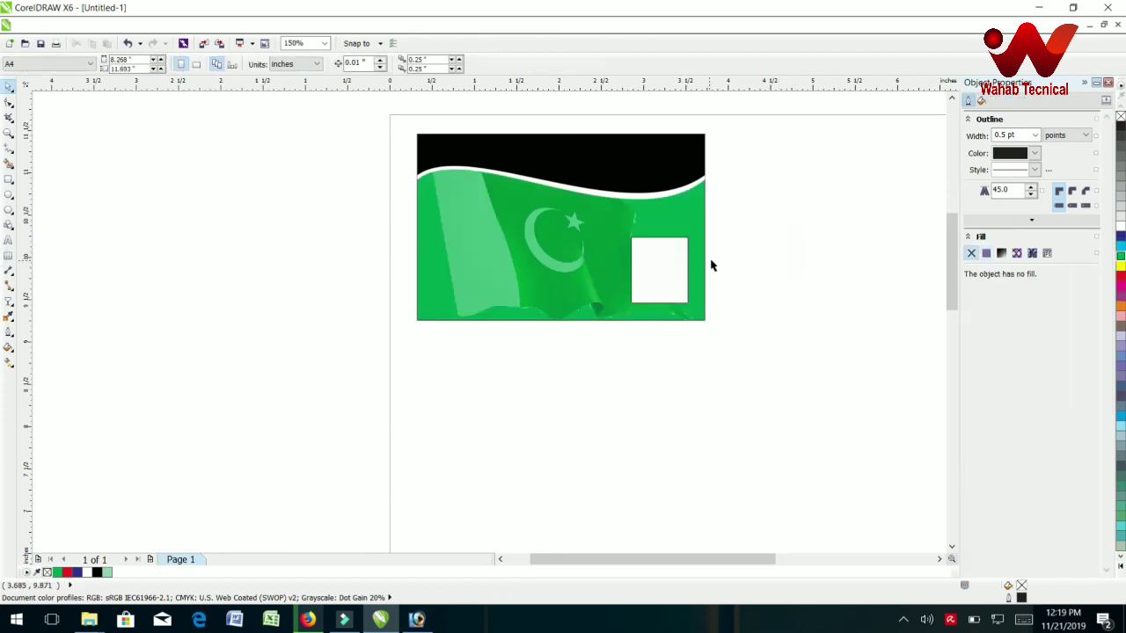
click(653, 261)
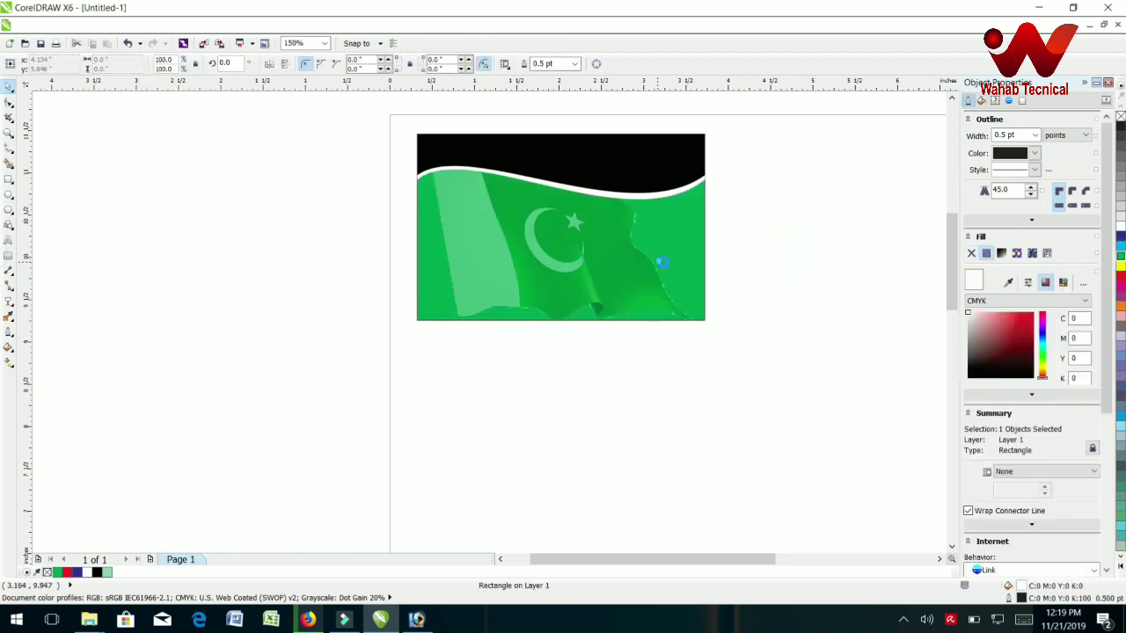
click(900, 226)
Step: Bring the portrait Untitled-1 from drive D's pics folder into the CorelDRAW drawing at about 0.65 by 0.84 inches and place it in the card's lower-right area
click(1039, 7)
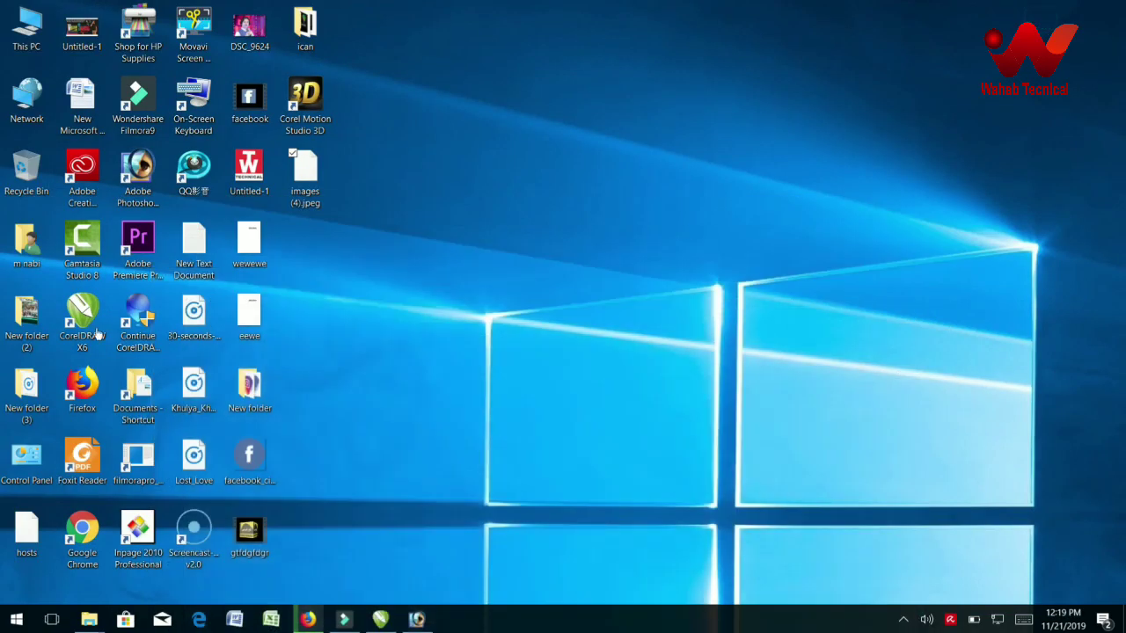
click(35, 40)
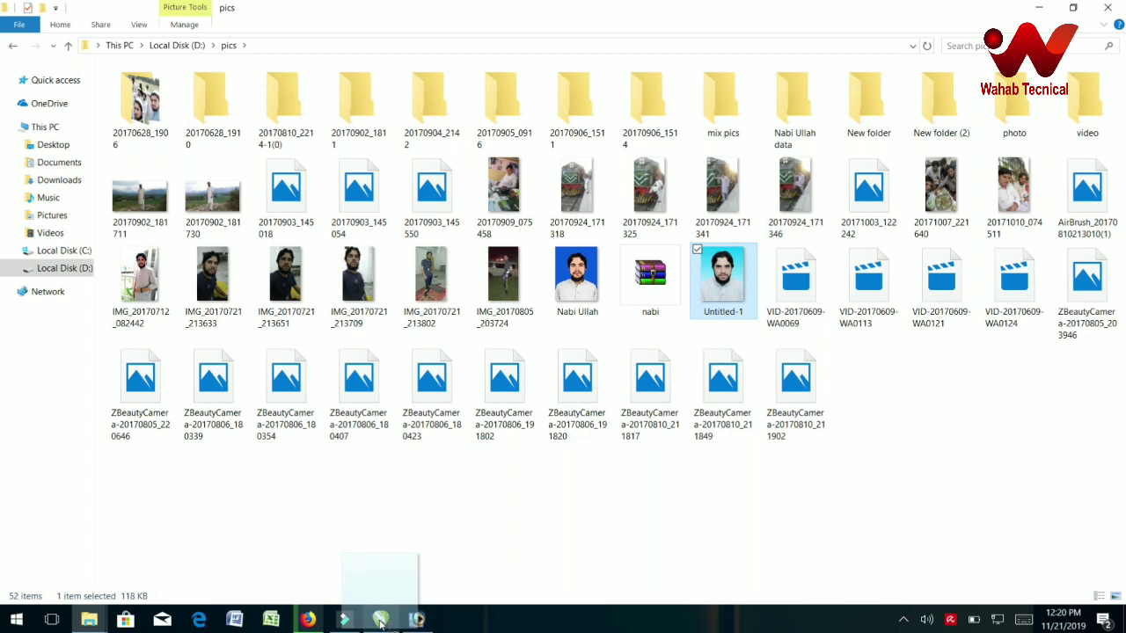
click(380, 621)
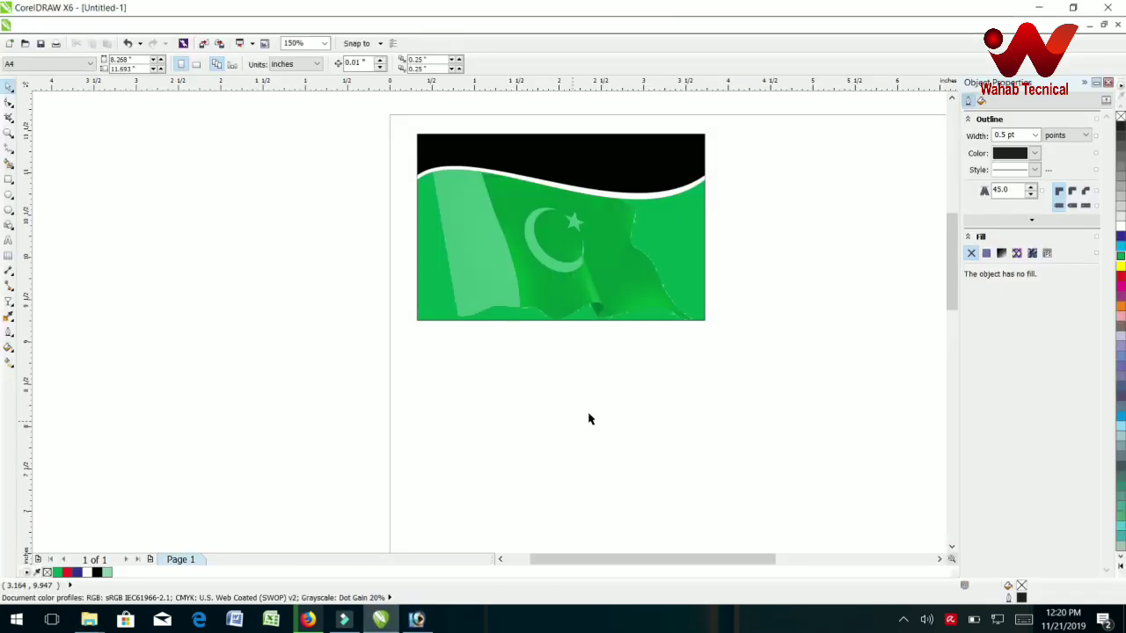
drag(512, 345, 575, 443)
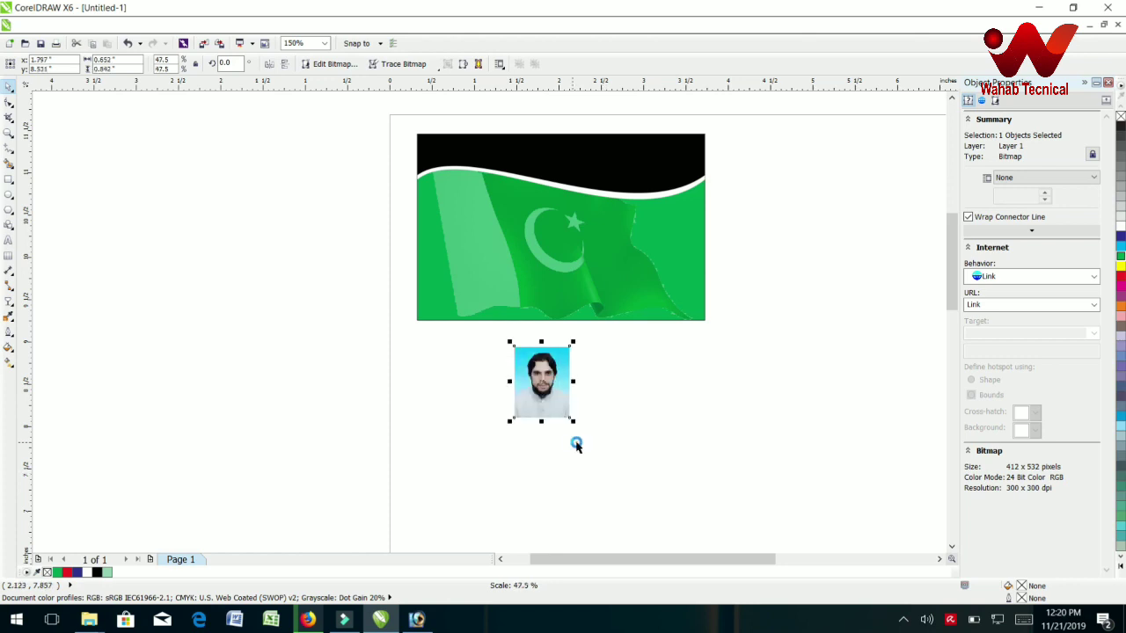
drag(543, 388, 659, 267)
Step: Fill the card's black wavy header shape with green
click(608, 264)
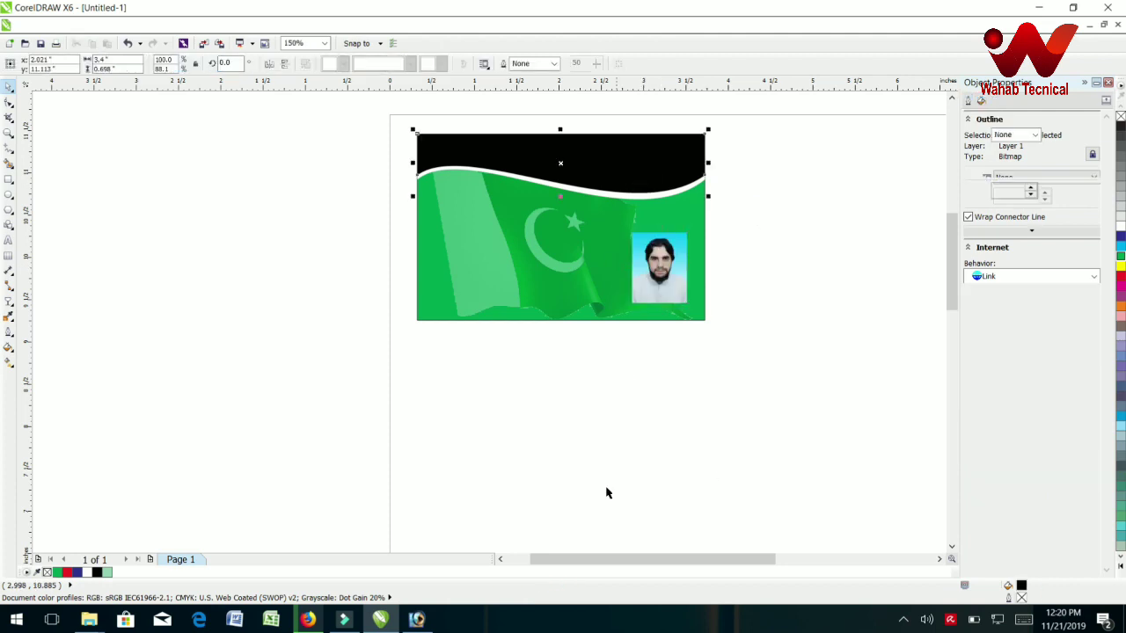
click(57, 573)
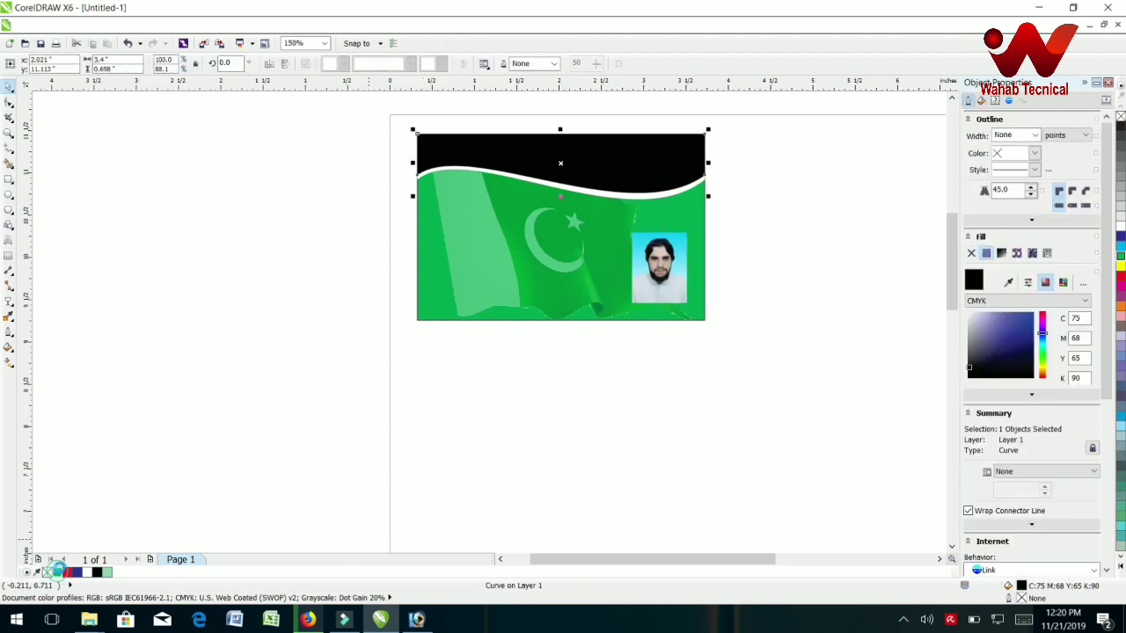
click(410, 410)
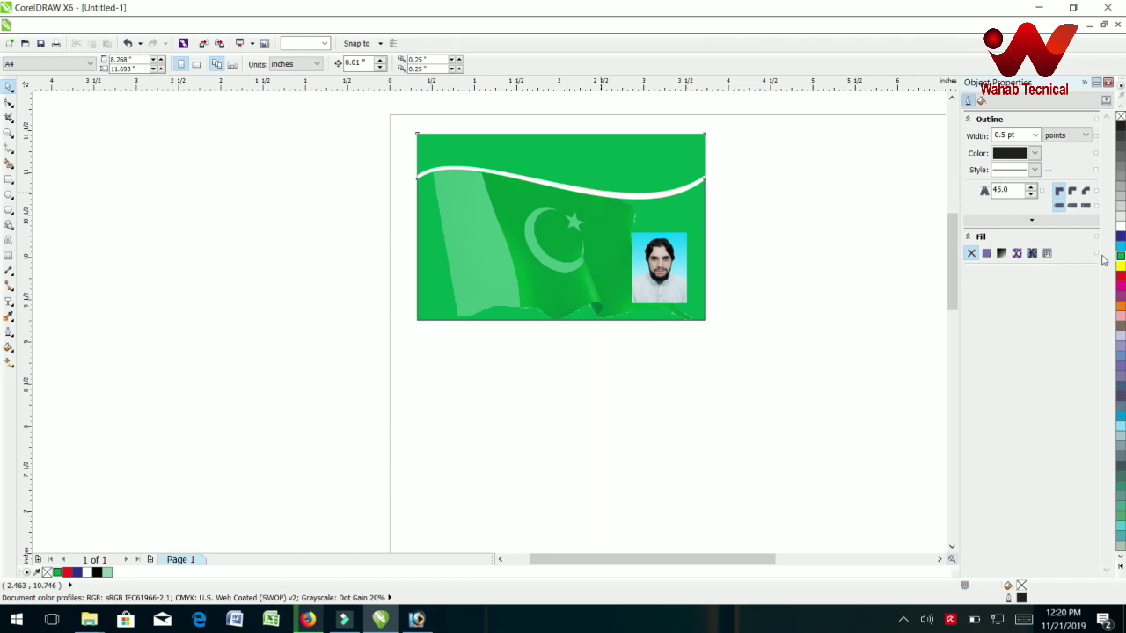
Step: Fill the white wavy stripe under the card's header with yellow
click(601, 194)
click(1121, 266)
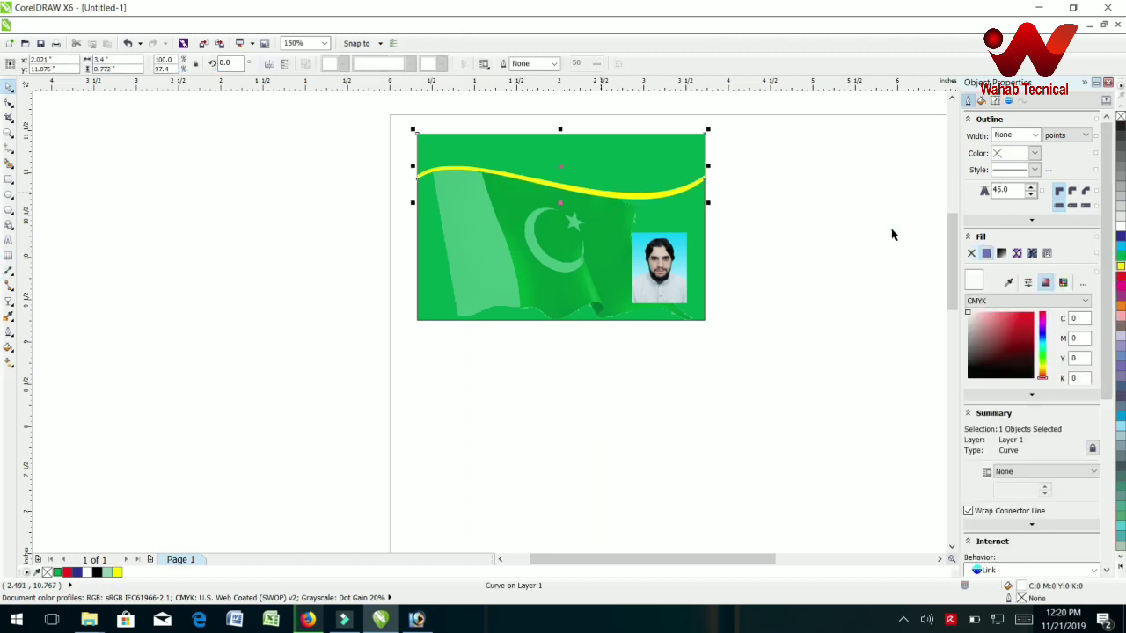
click(889, 230)
click(689, 160)
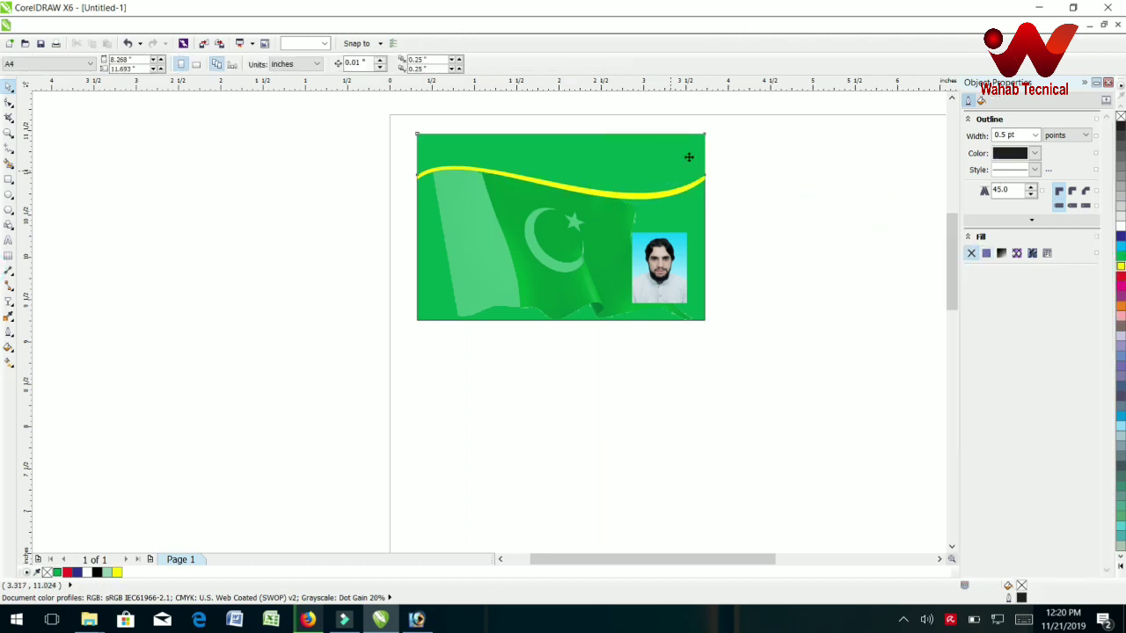
click(689, 157)
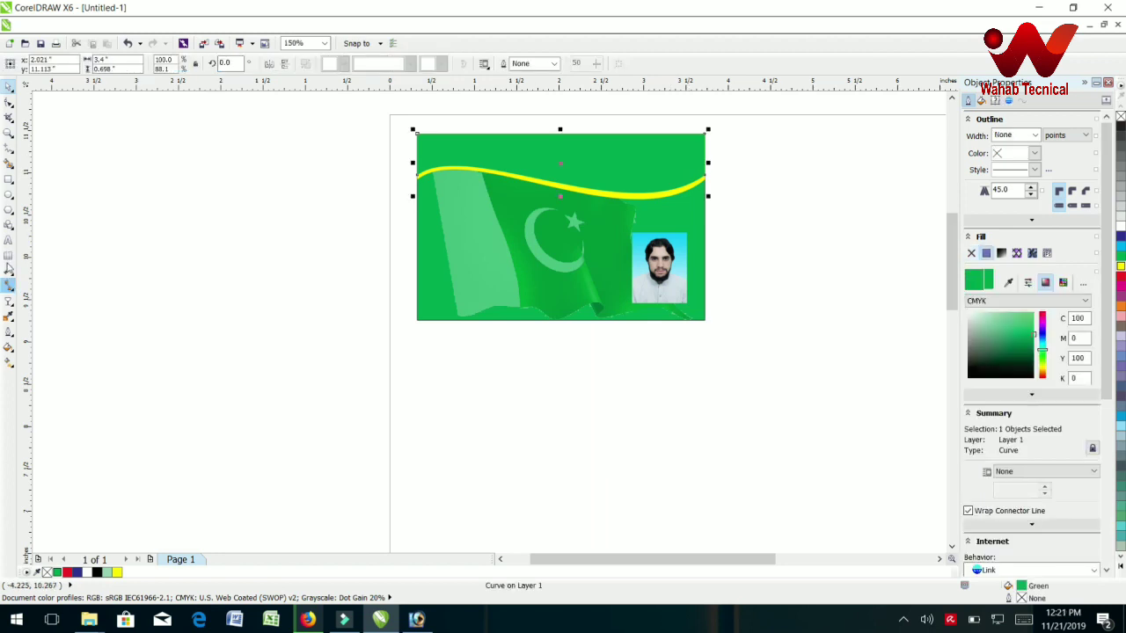
Step: Add the artistic text "Govt, High School Jalaka Mela" in the empty area beside the card
click(9, 243)
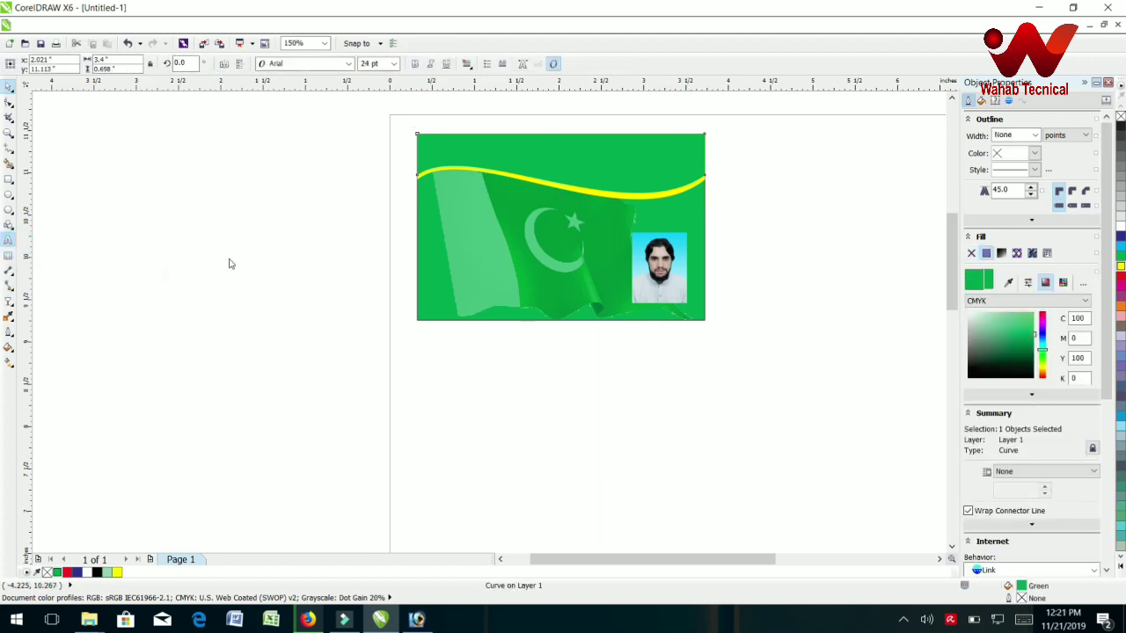
click(236, 257)
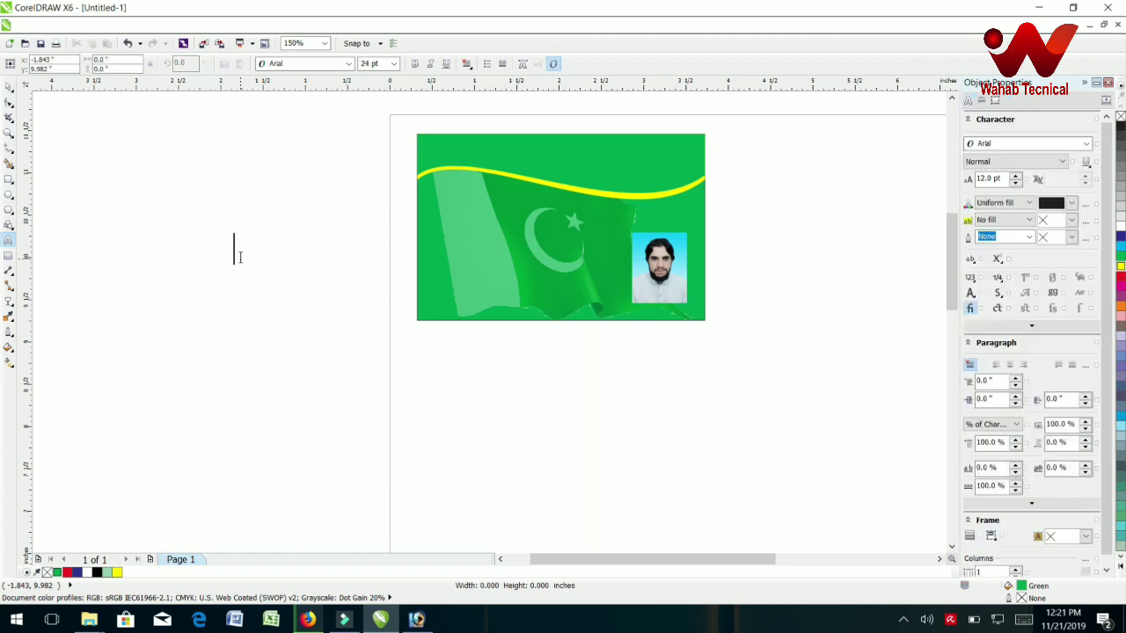
text(Govt)
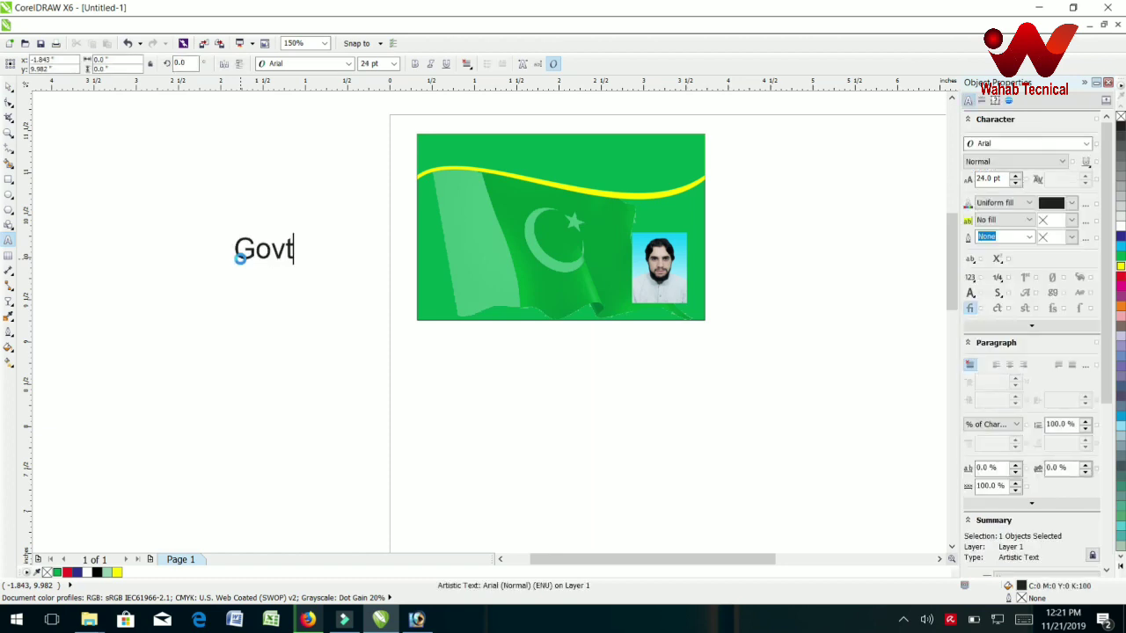
text(, High Sh)
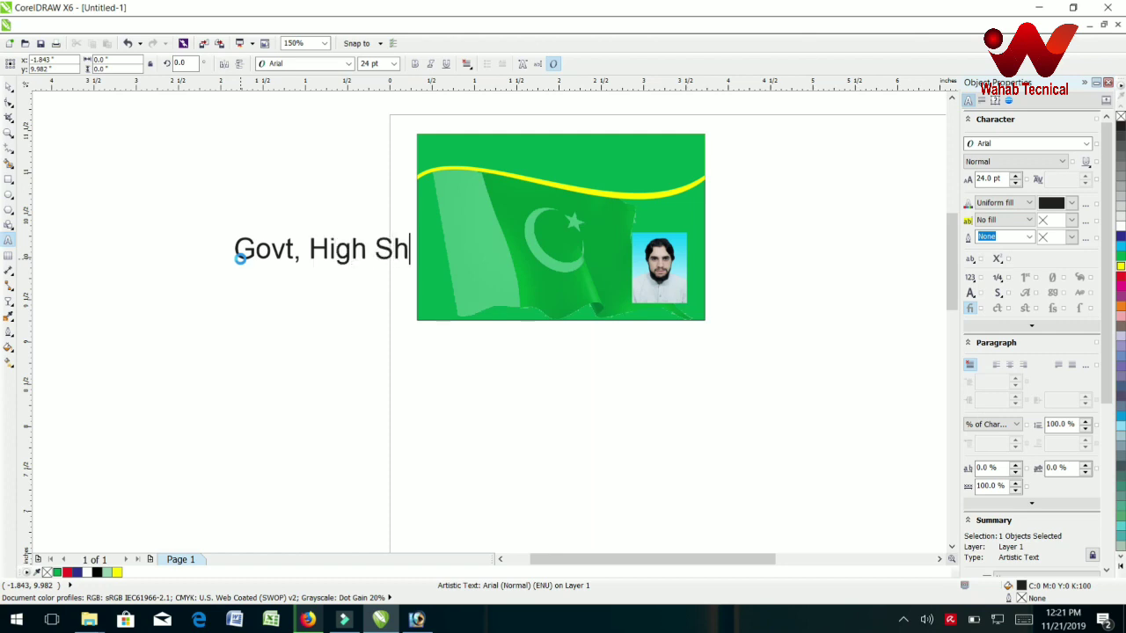
key(BackSpace)
text(chool)
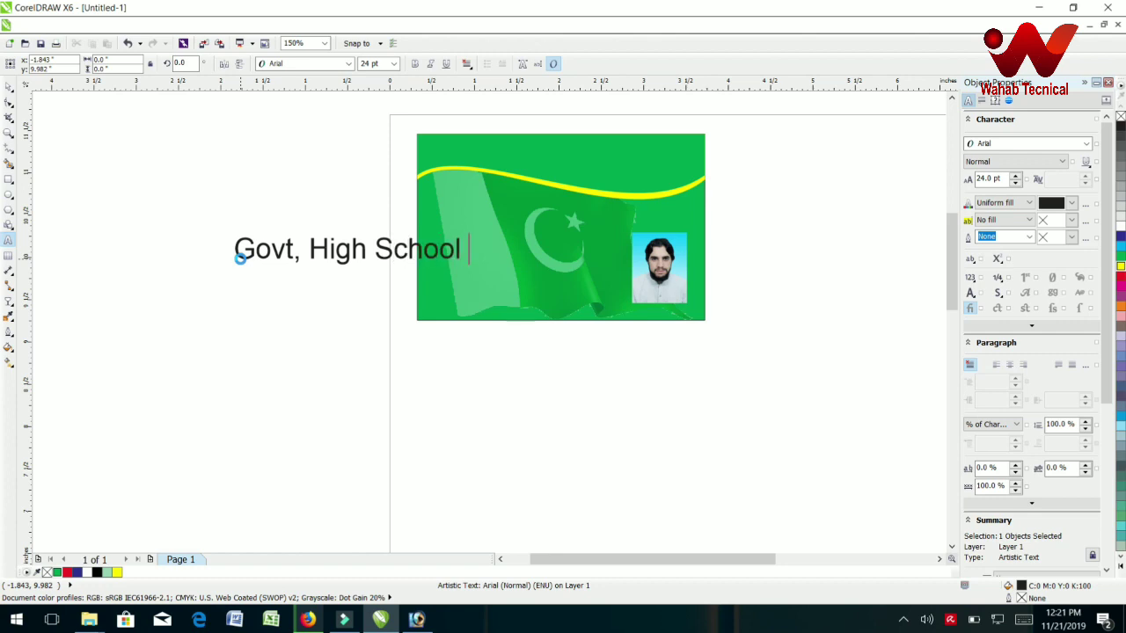
text( Jalaka)
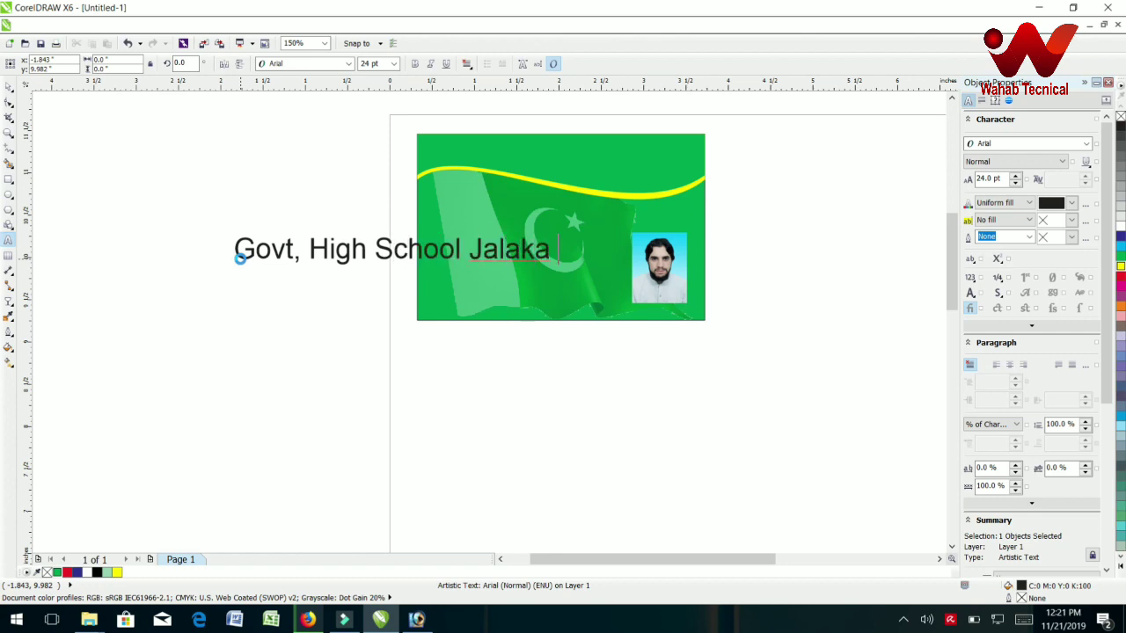
text( Mela)
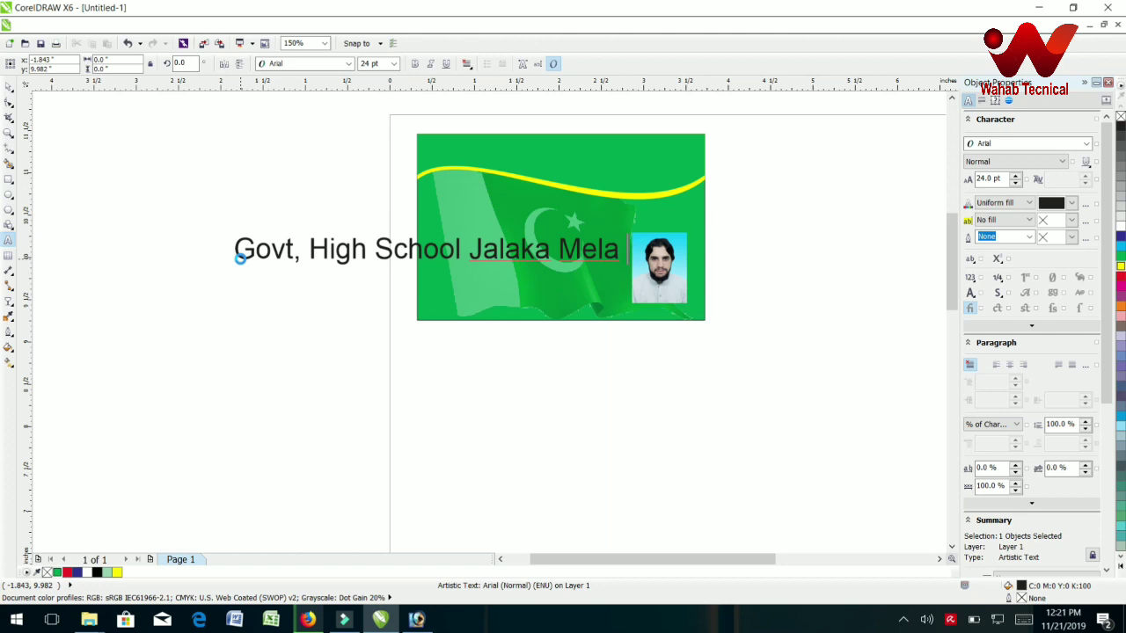
click(9, 86)
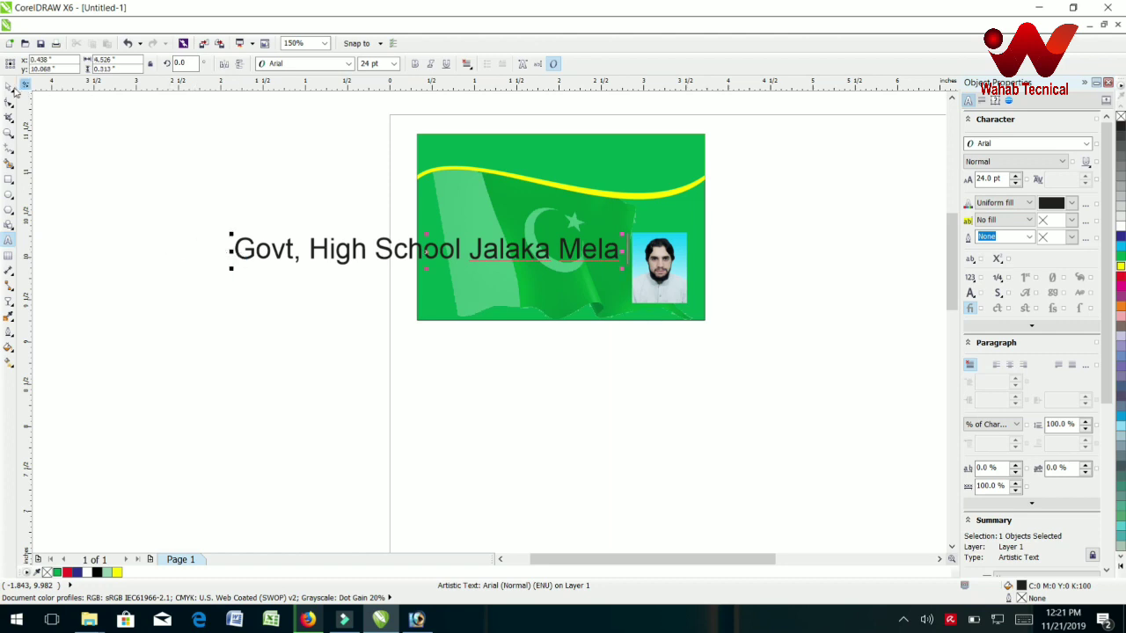
Step: Set the school-name text to the Arial Black font at 9 pt
click(341, 65)
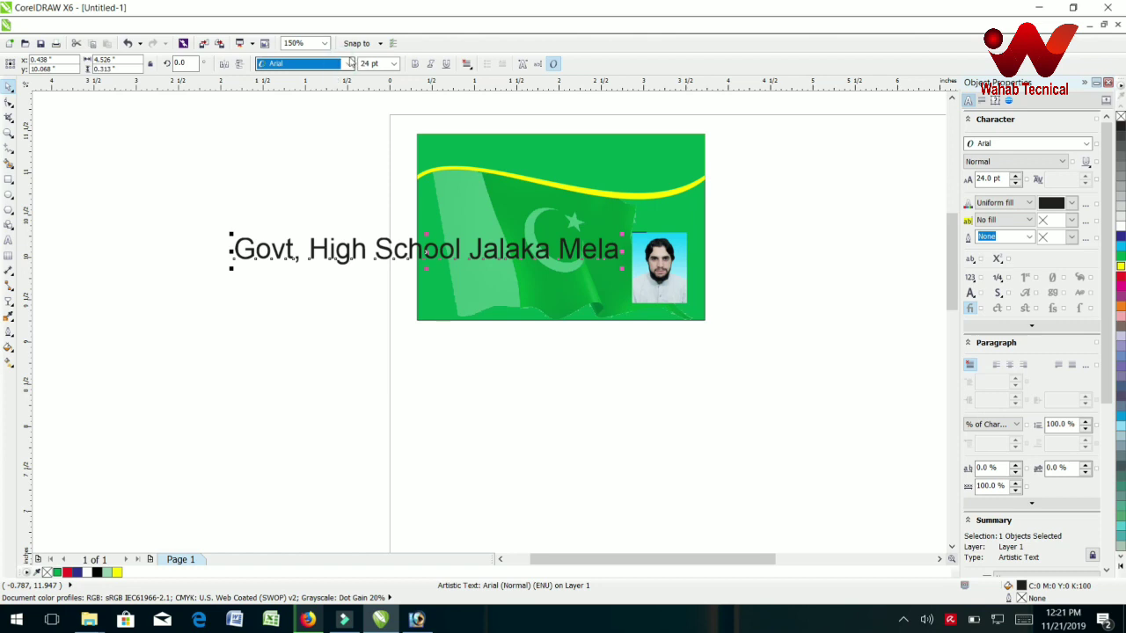
click(350, 64)
click(349, 65)
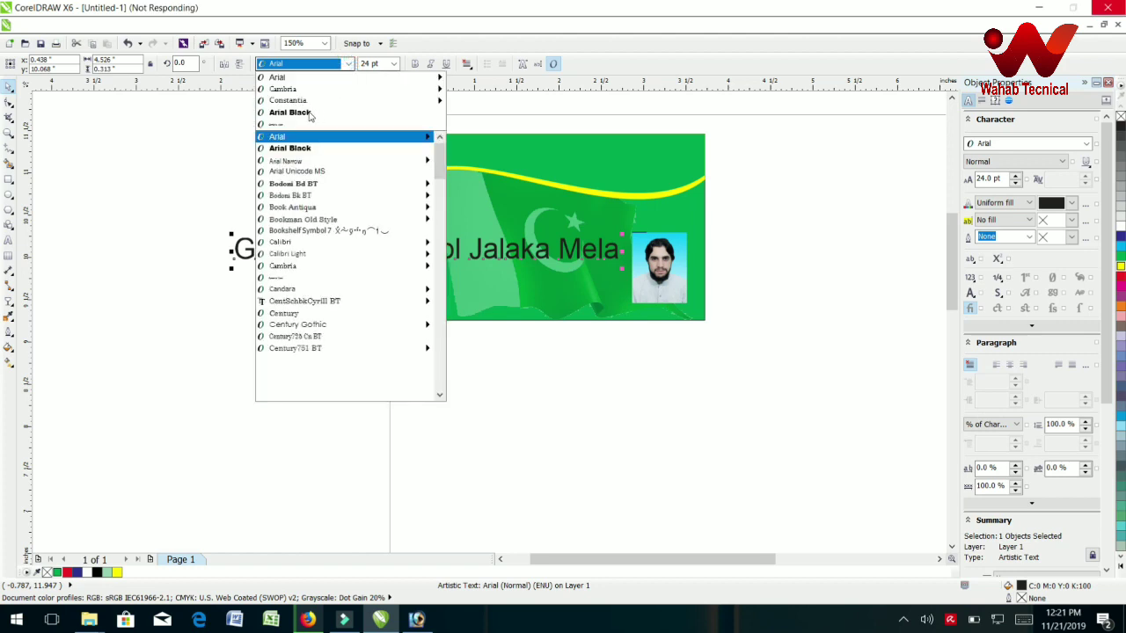
click(308, 113)
drag(307, 112, 356, 209)
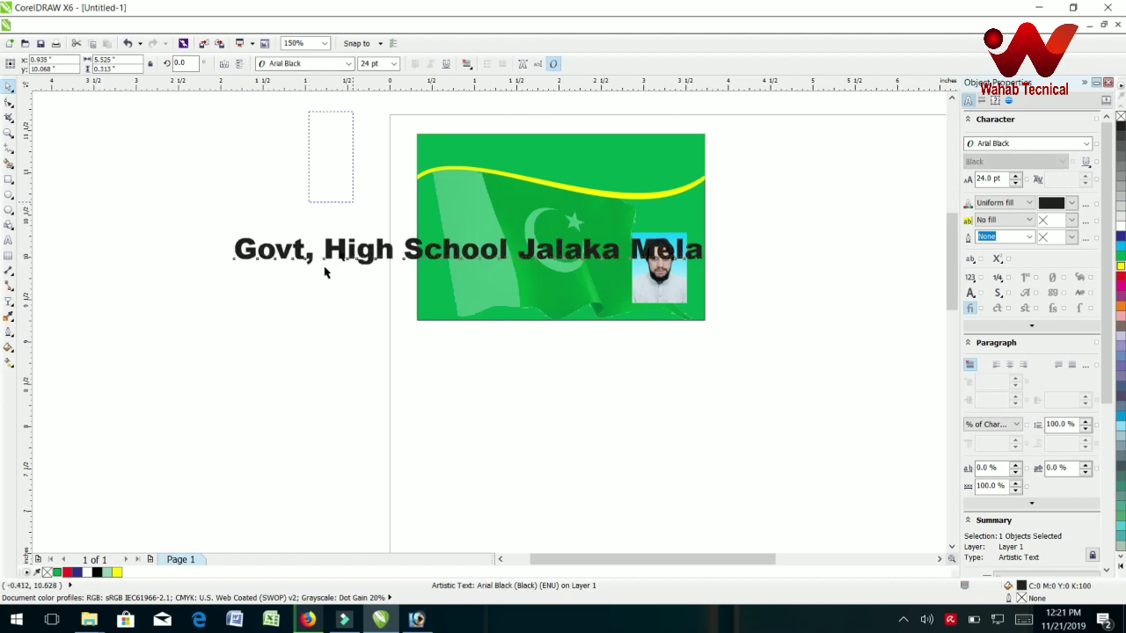
click(303, 257)
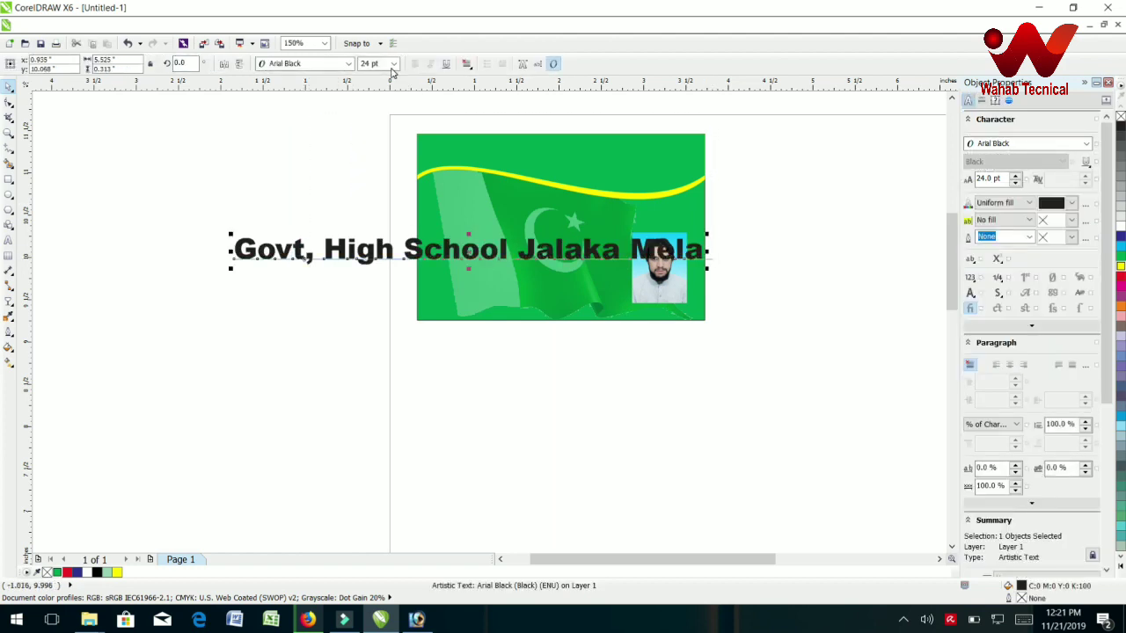
click(392, 65)
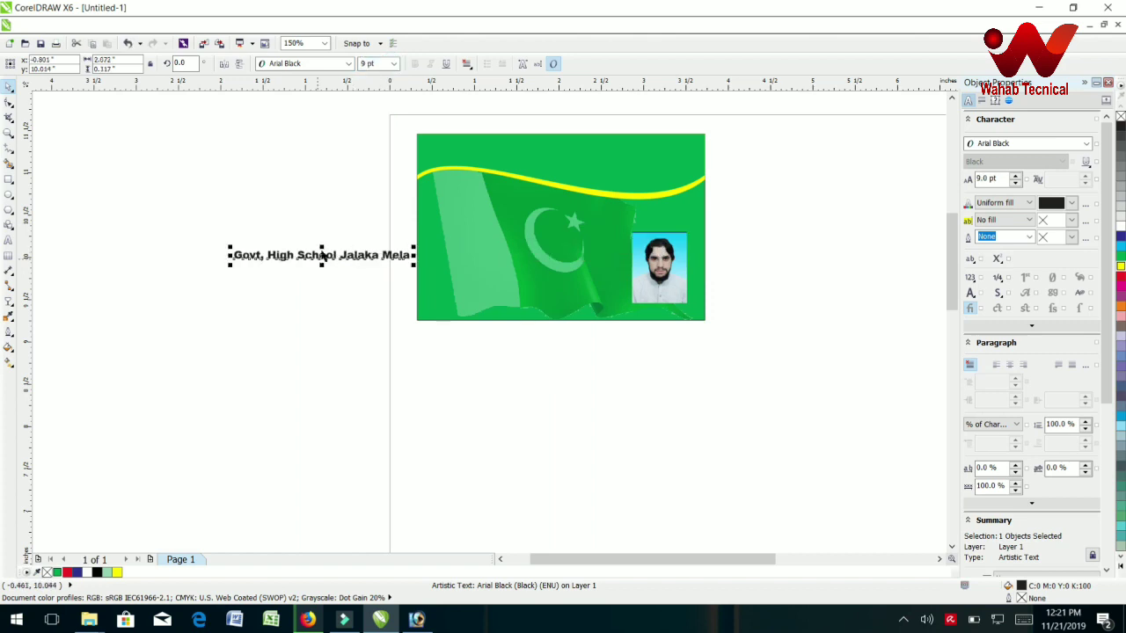
Step: Move the school-name text into the card's green header and enlarge it to about 3.11 by 0.18 inches
drag(322, 255, 523, 155)
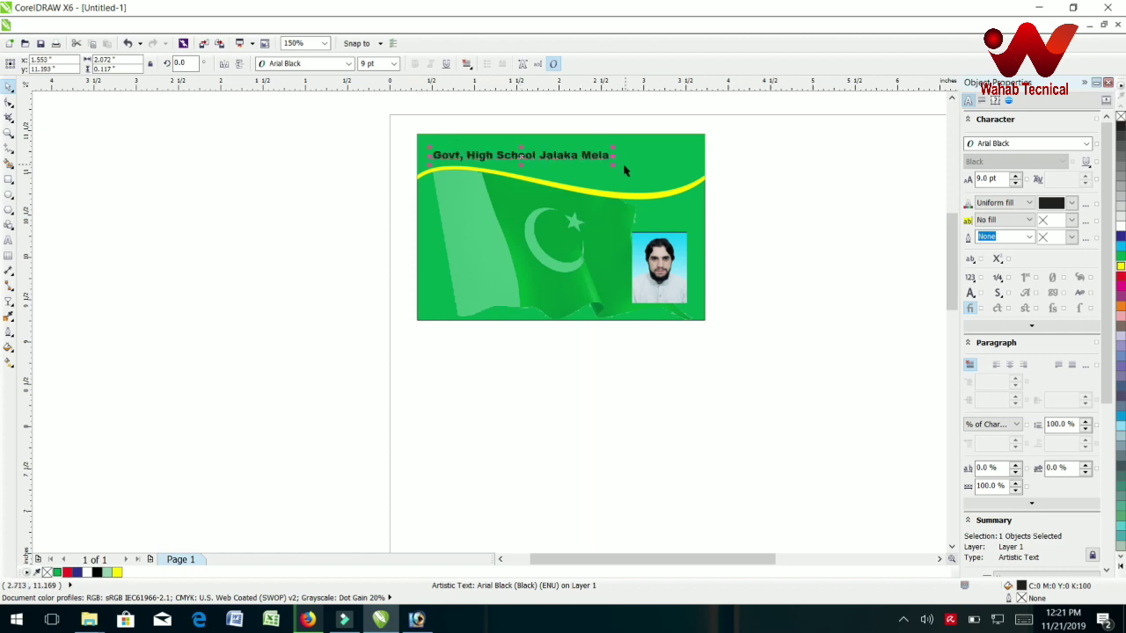
drag(612, 164, 700, 185)
Step: Fill the school-name text in the header with white
click(702, 191)
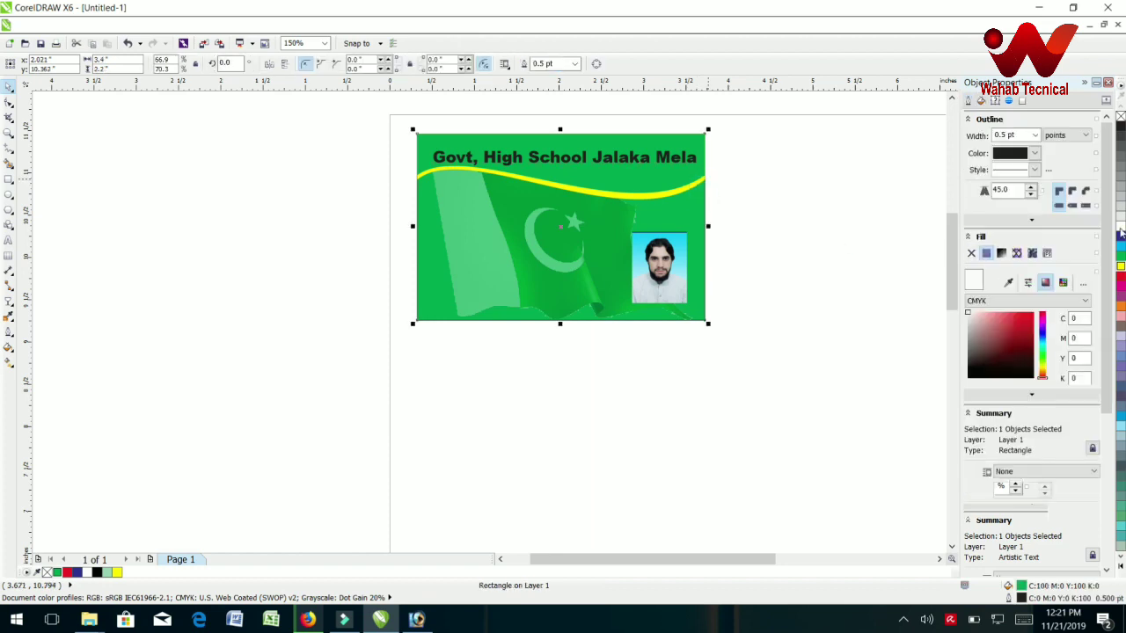
drag(1119, 230, 522, 199)
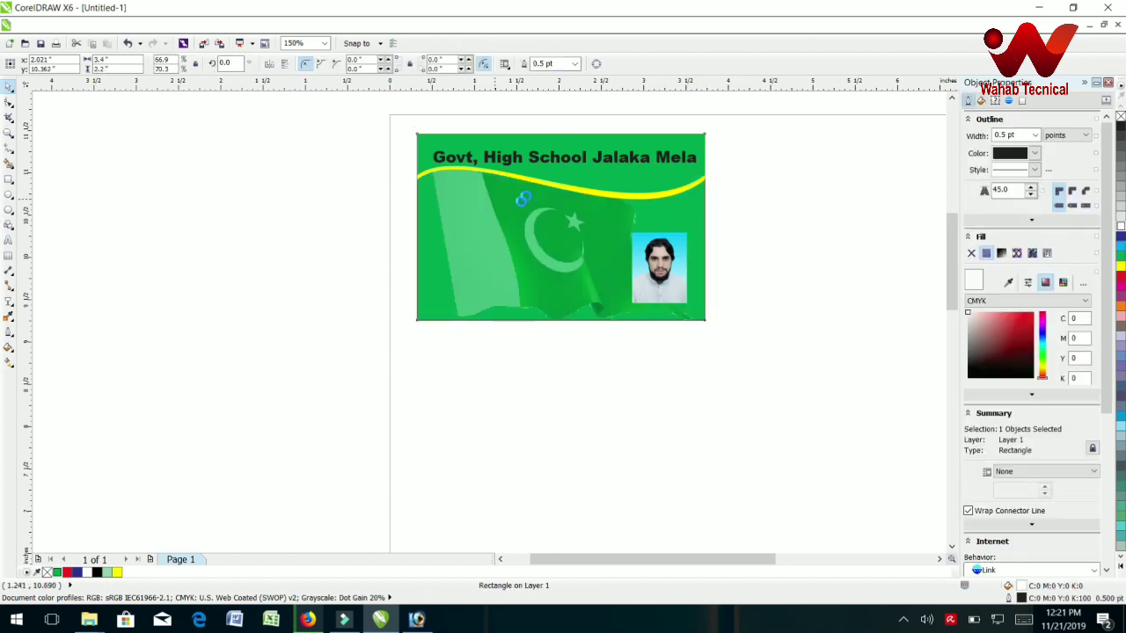
click(563, 161)
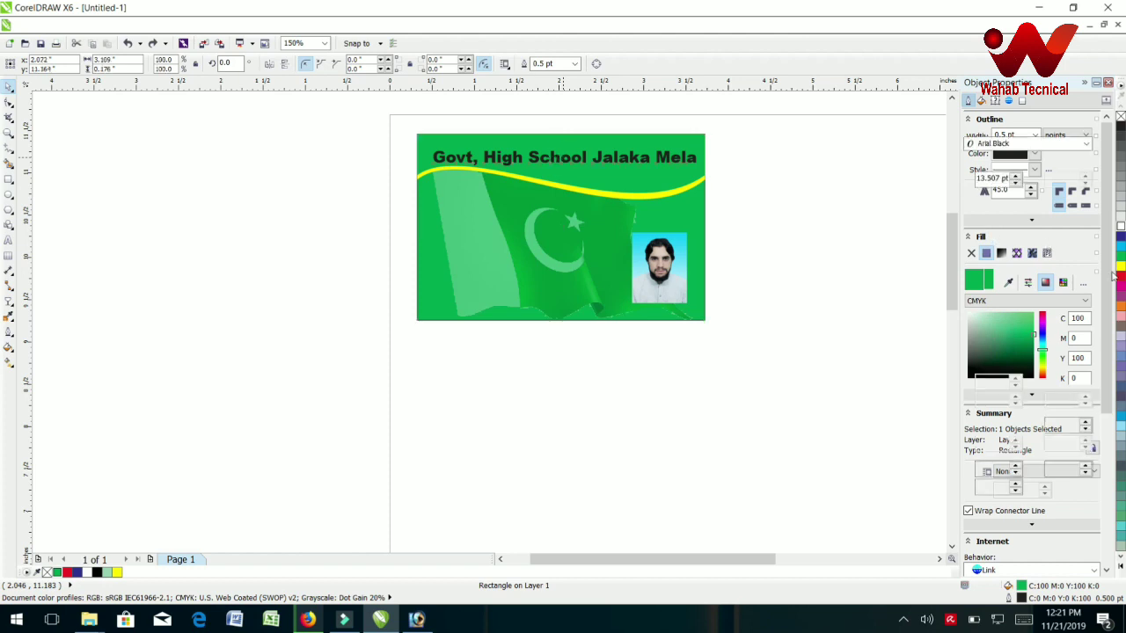
click(1120, 225)
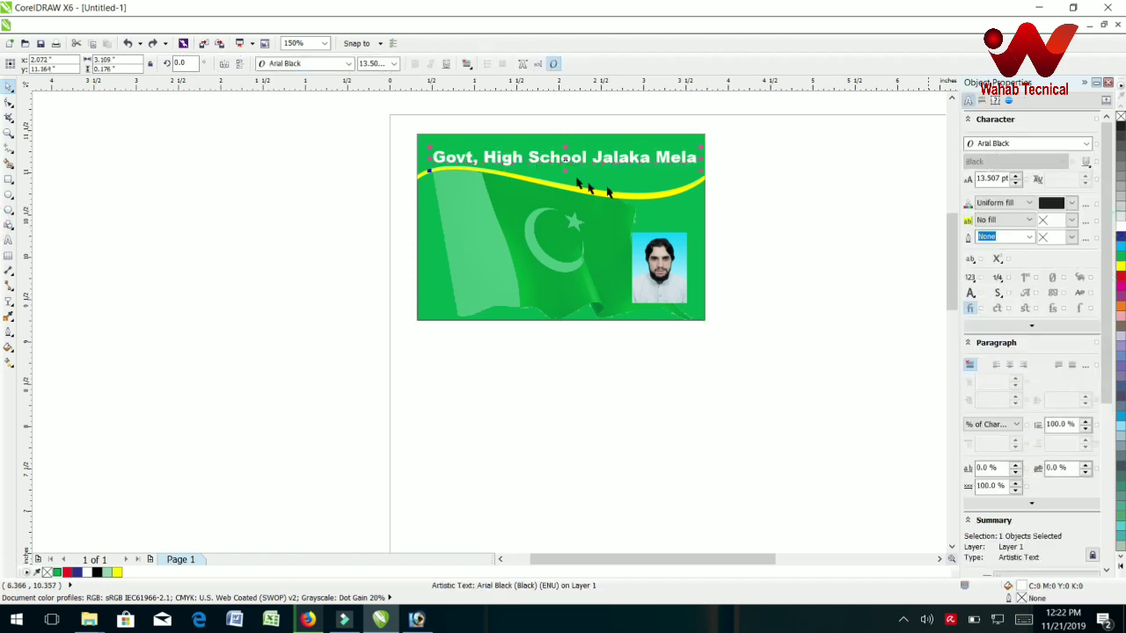
Step: Move the school-name text slightly up and left within the header, to about X 2.06 and Y 11.21 inches
scroll(563, 162, down, 2)
scroll(558, 151, up, 5)
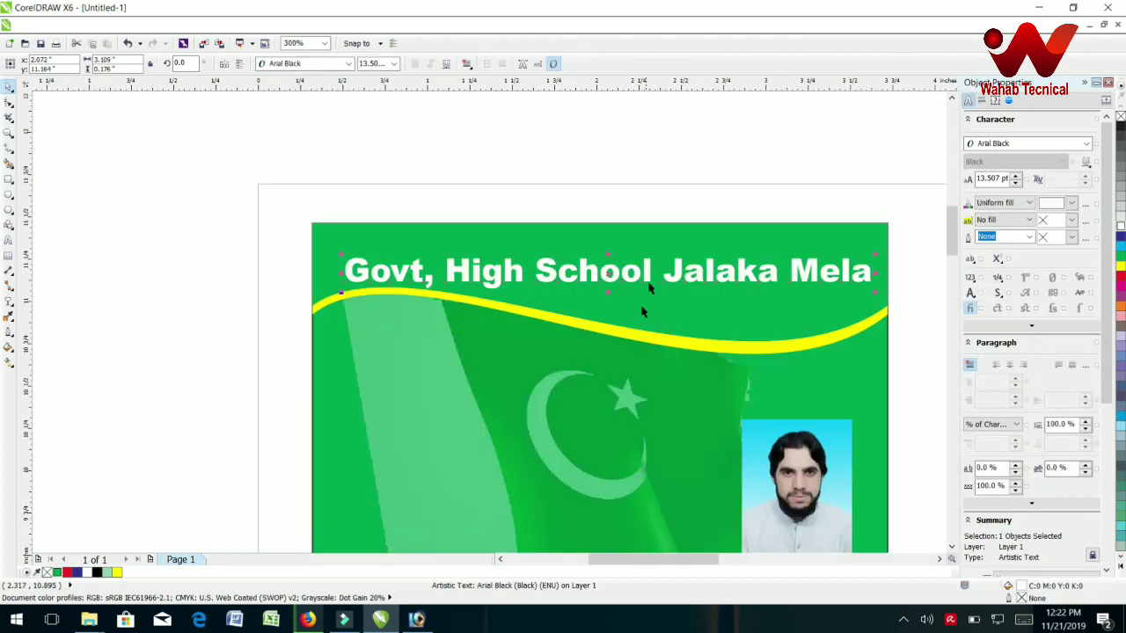
scroll(634, 260, up, 2)
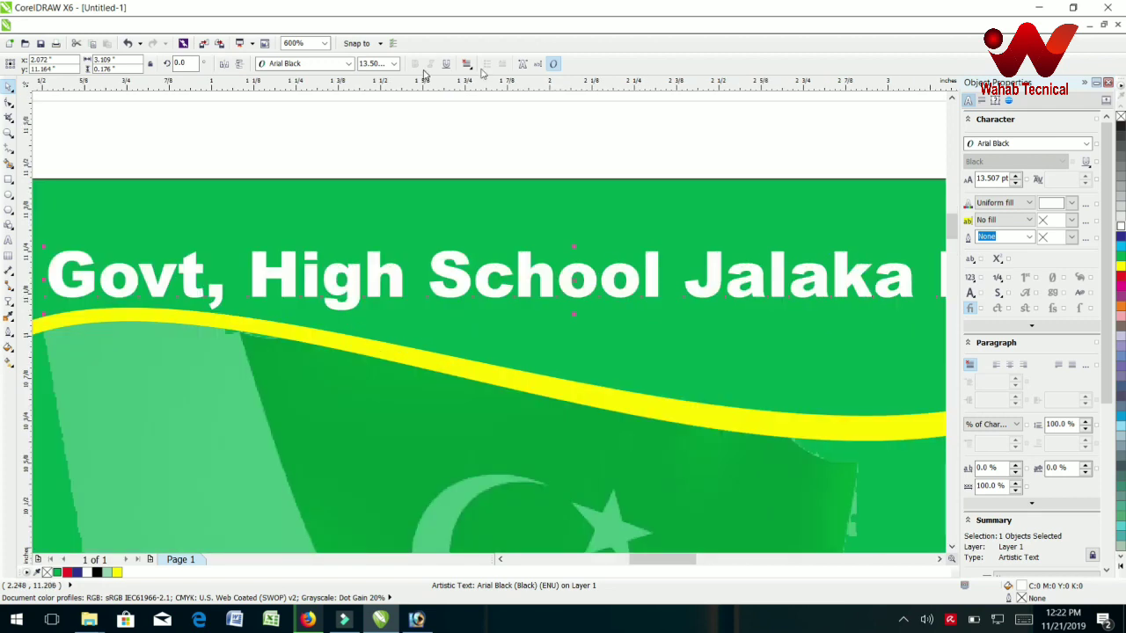
mouse_move(524, 275)
mouse_down()
mouse_move(526, 233)
mouse_move(519, 260)
mouse_up()
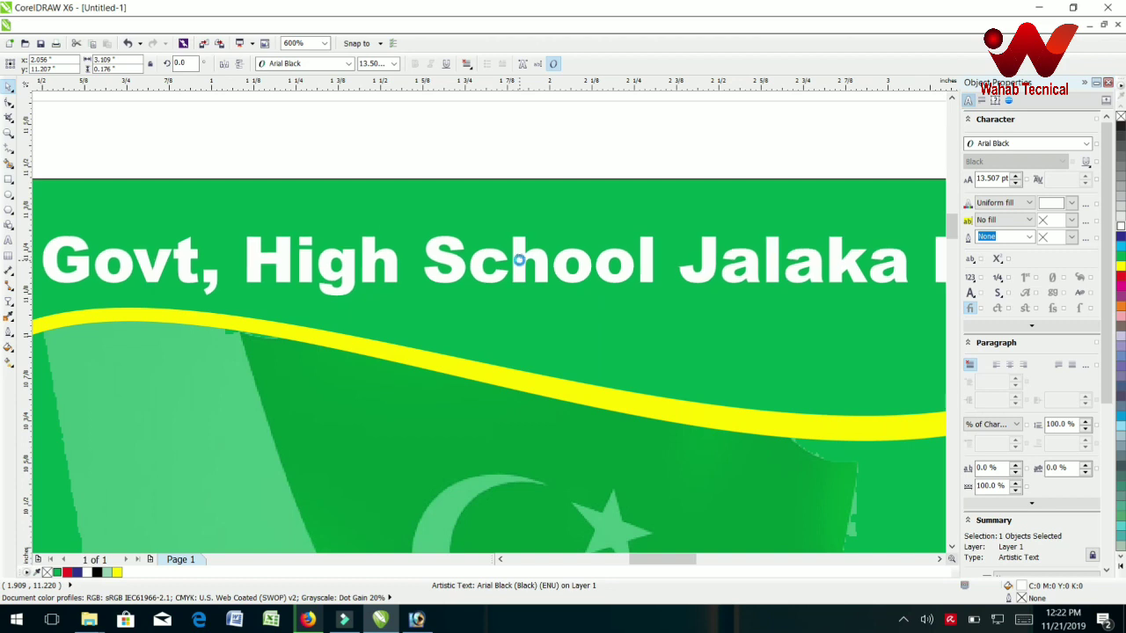
scroll(561, 138, down, 1)
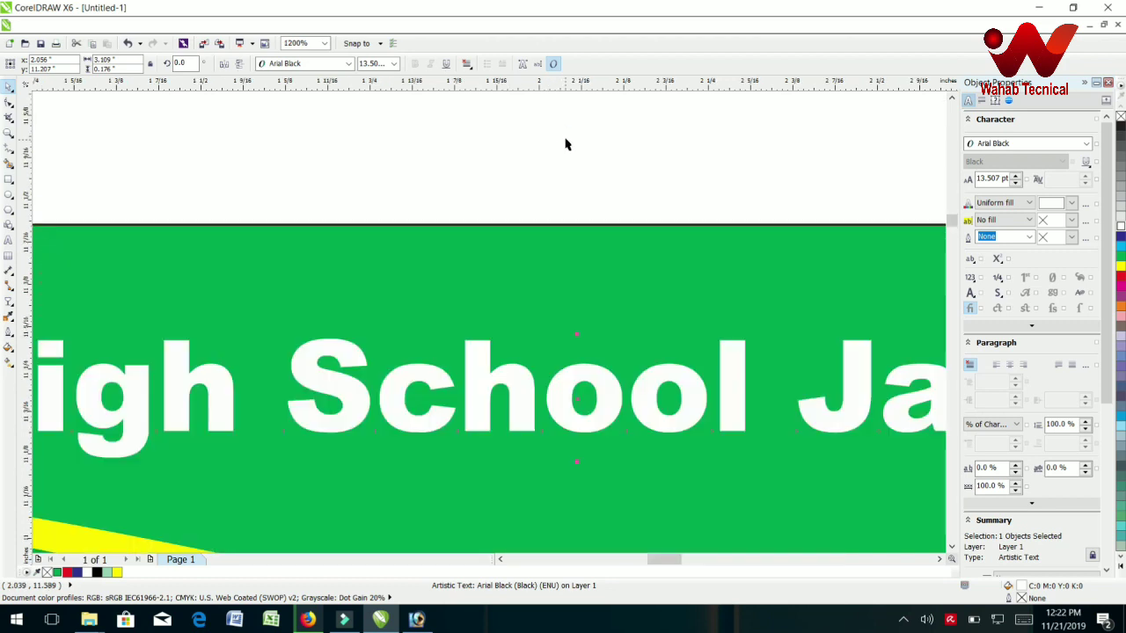
scroll(563, 137, down, 1)
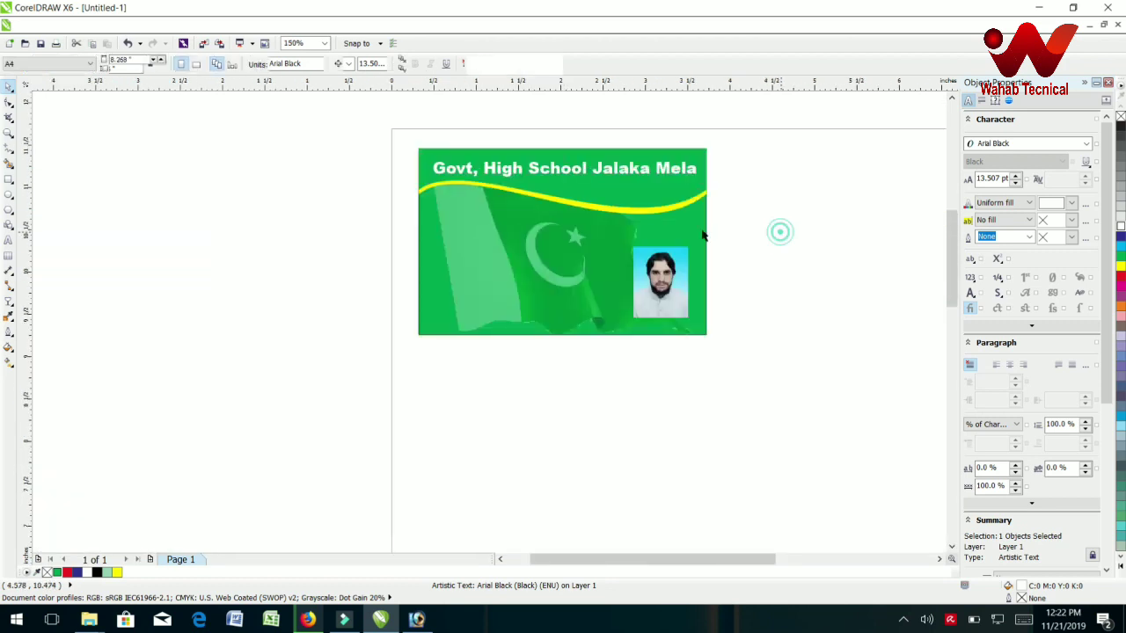
click(768, 263)
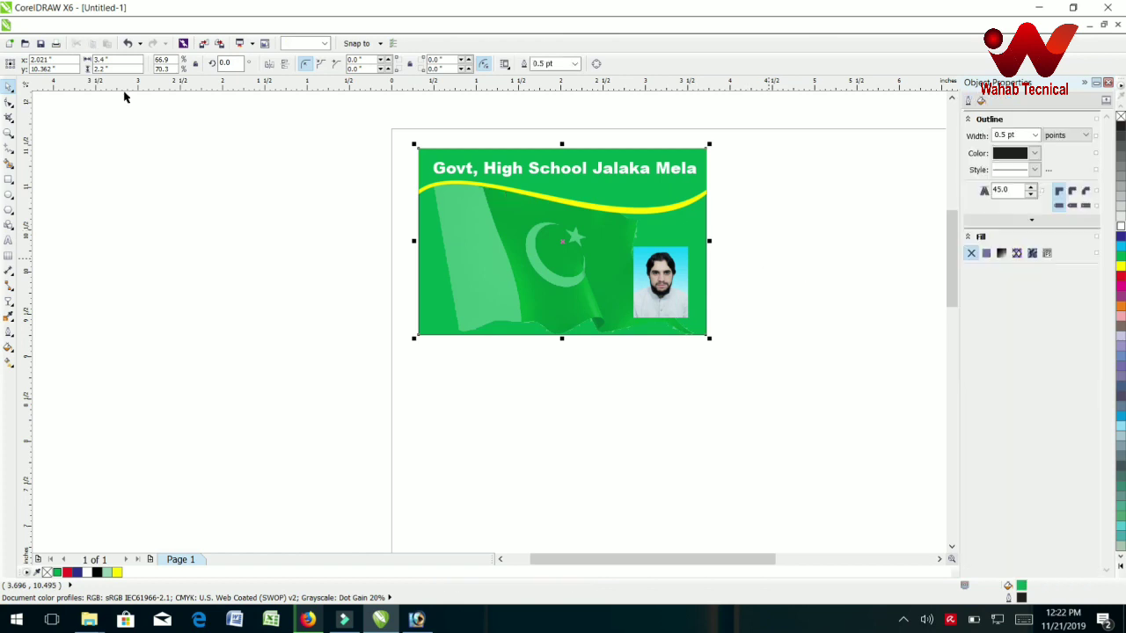
Step: Apply a linear transparency to the card's background rectangle, running from its left edge to beyond its right edge at about 9 degrees
click(9, 304)
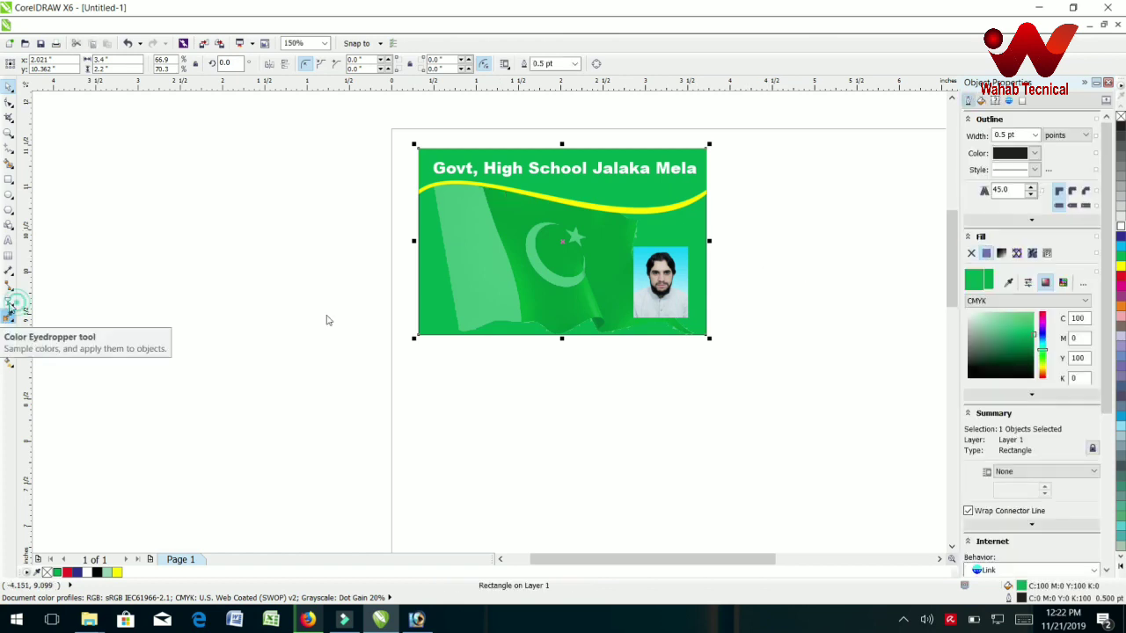
click(450, 292)
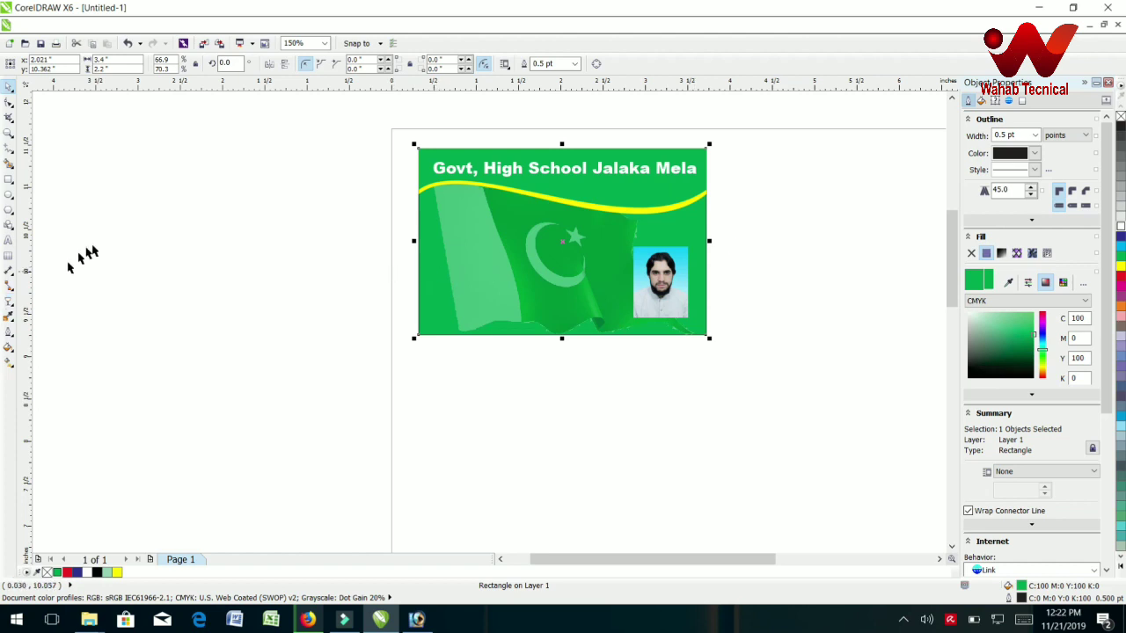
click(9, 301)
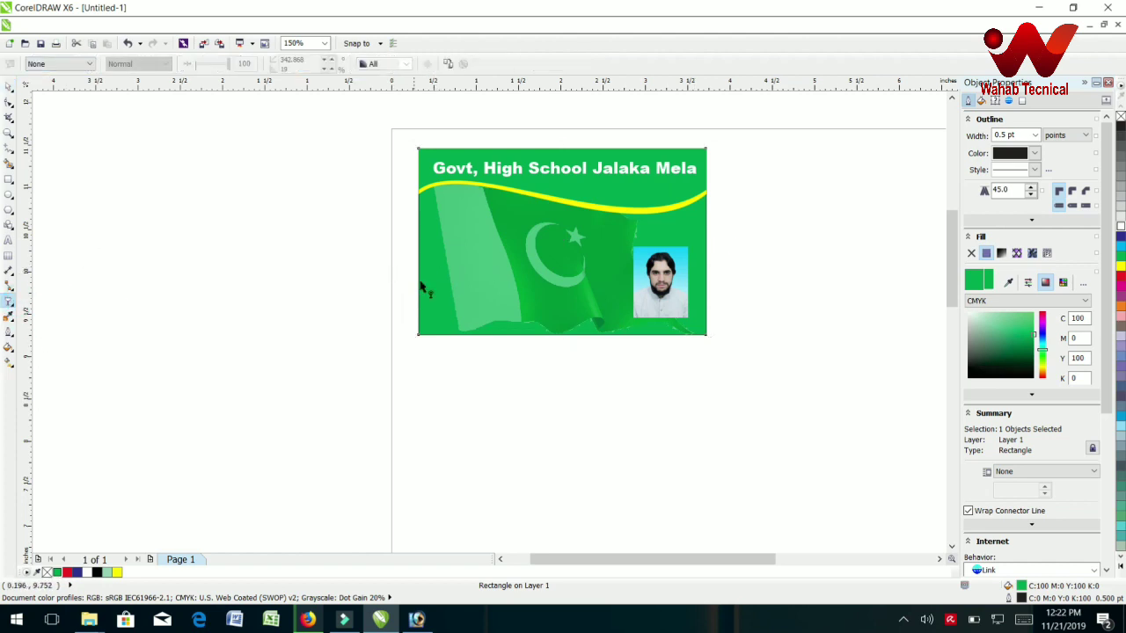
drag(420, 284, 741, 234)
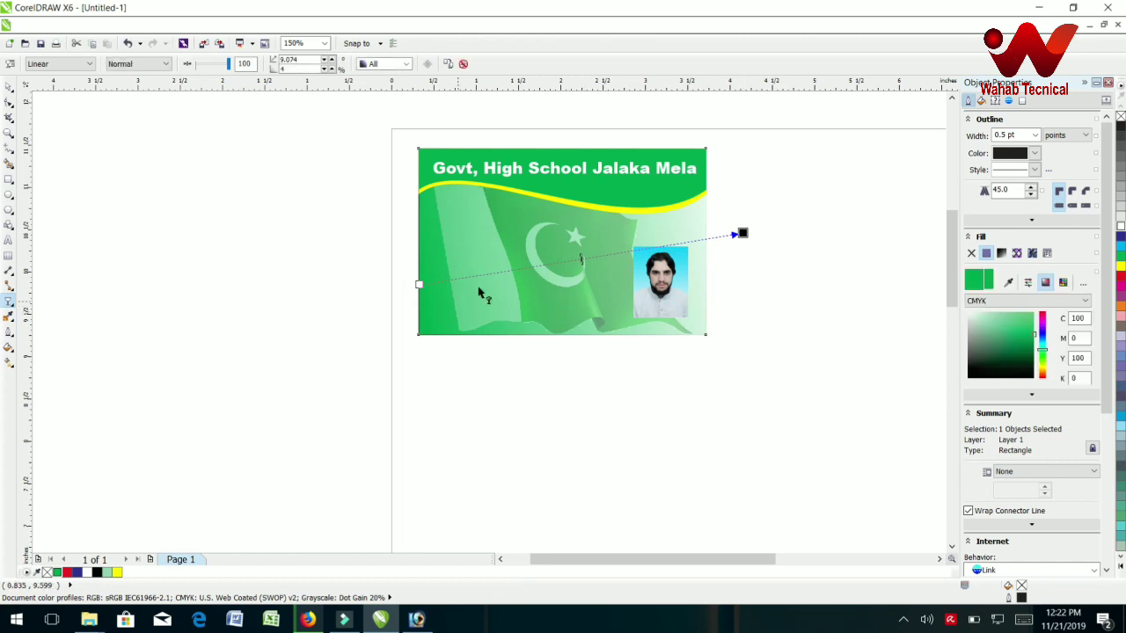
Step: Give the background rectangle a radial fountain fill with a two-color blend from green to white
click(1001, 252)
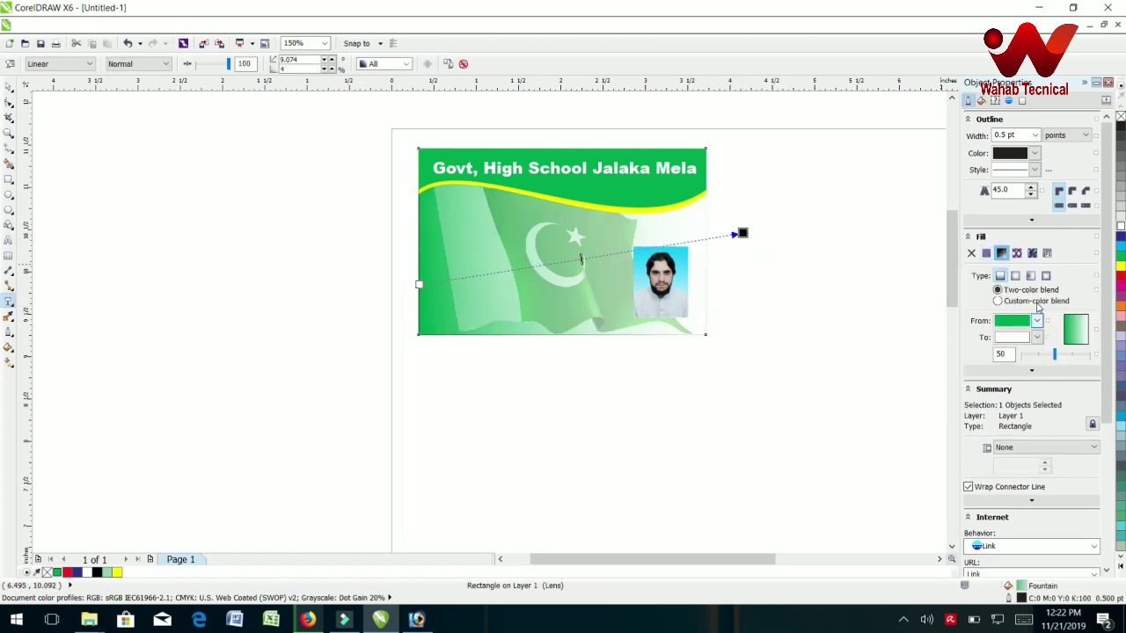
click(997, 289)
click(1016, 275)
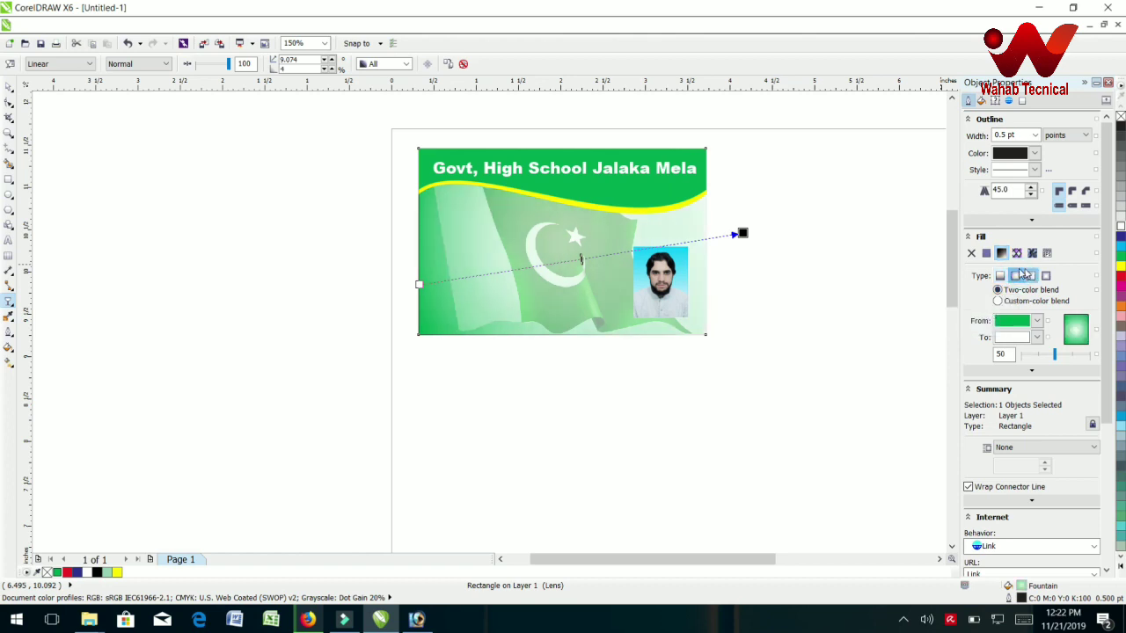
Step: Set the end node of the background rectangle's linear transparency to 53
click(739, 233)
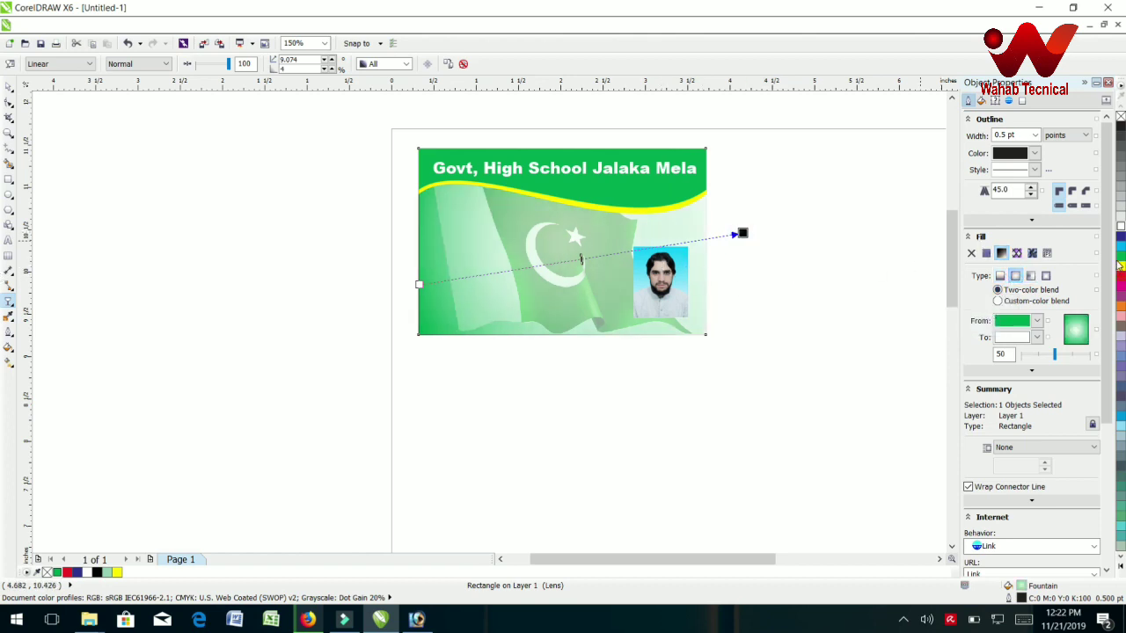
drag(1119, 263, 759, 239)
drag(742, 233, 743, 233)
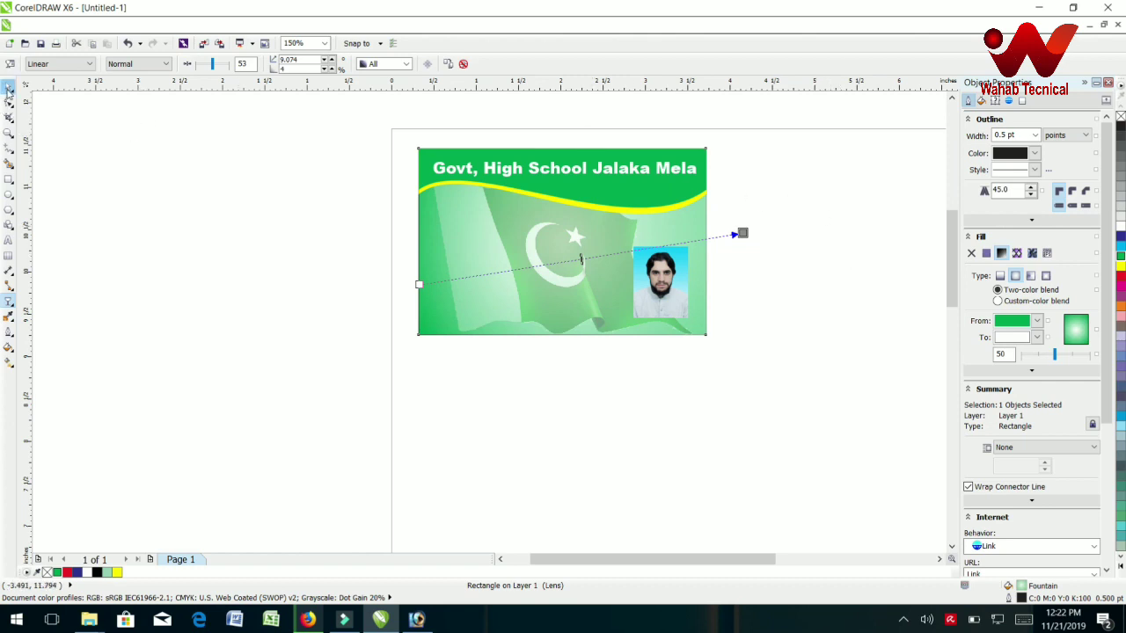
Step: Try blue and red fills on the wavy stripe below the header, and settle on near-black (C75 M68 Y65 K90)
click(8, 89)
click(724, 176)
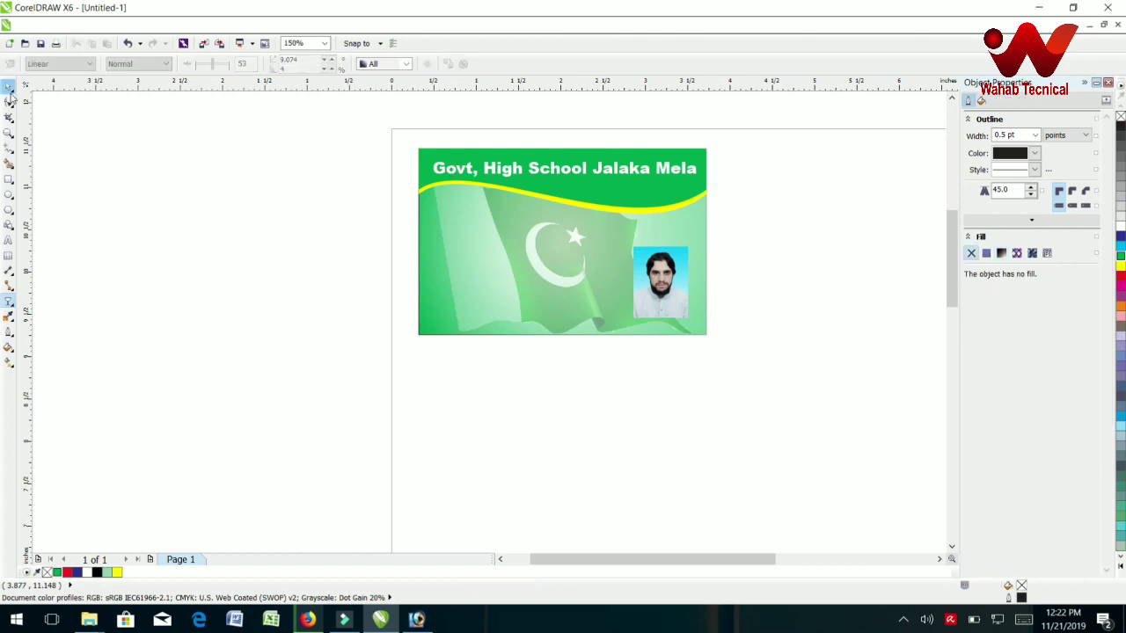
click(9, 92)
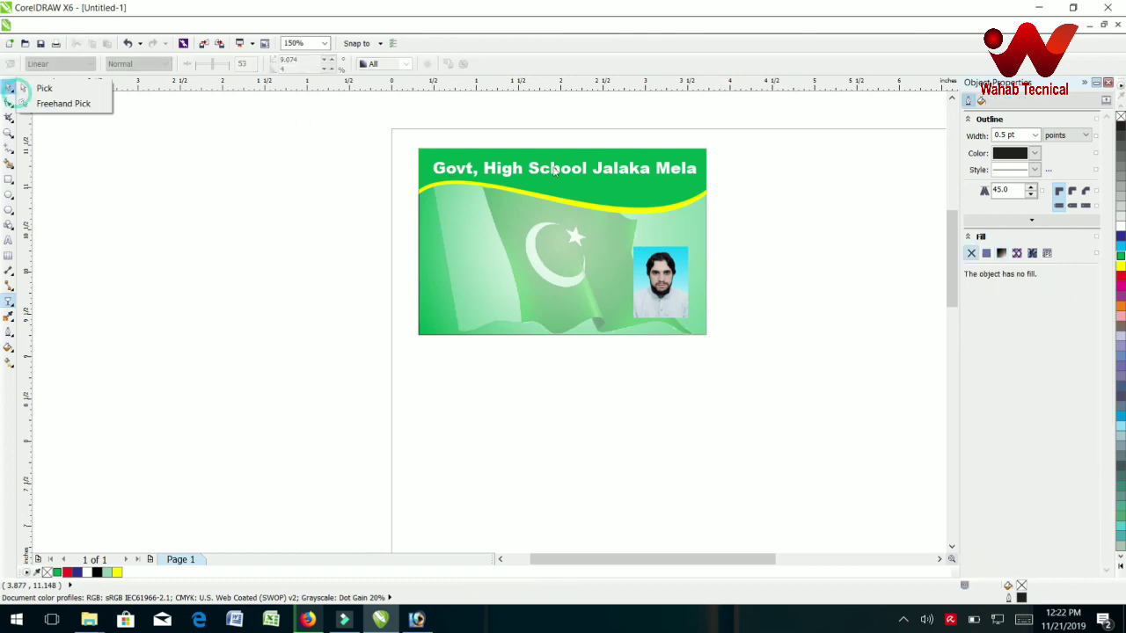
click(658, 209)
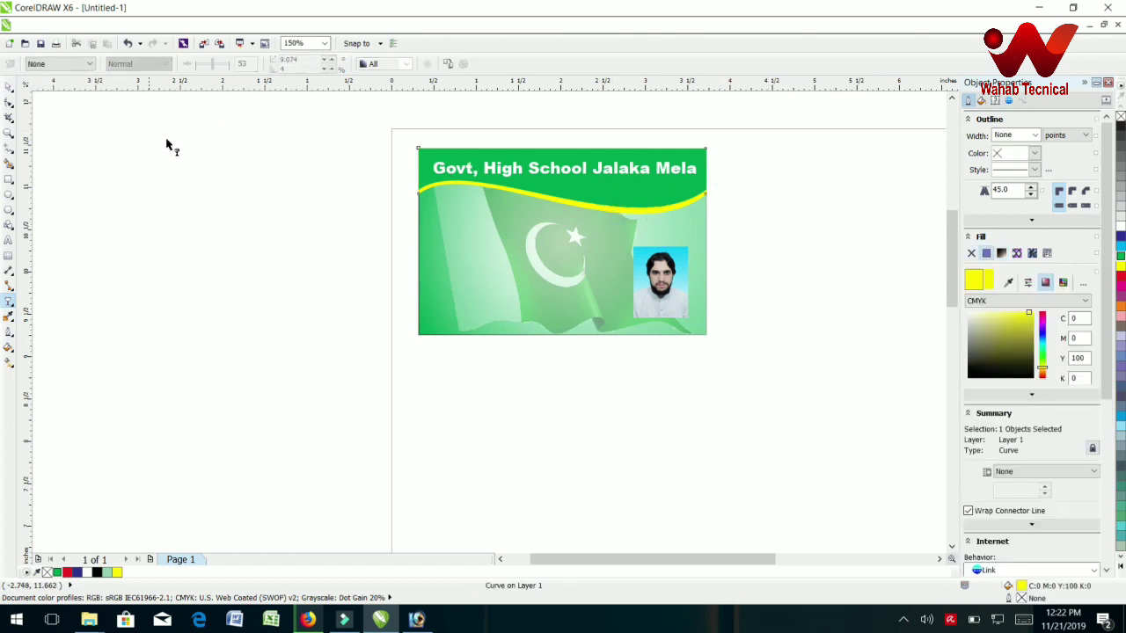
click(9, 86)
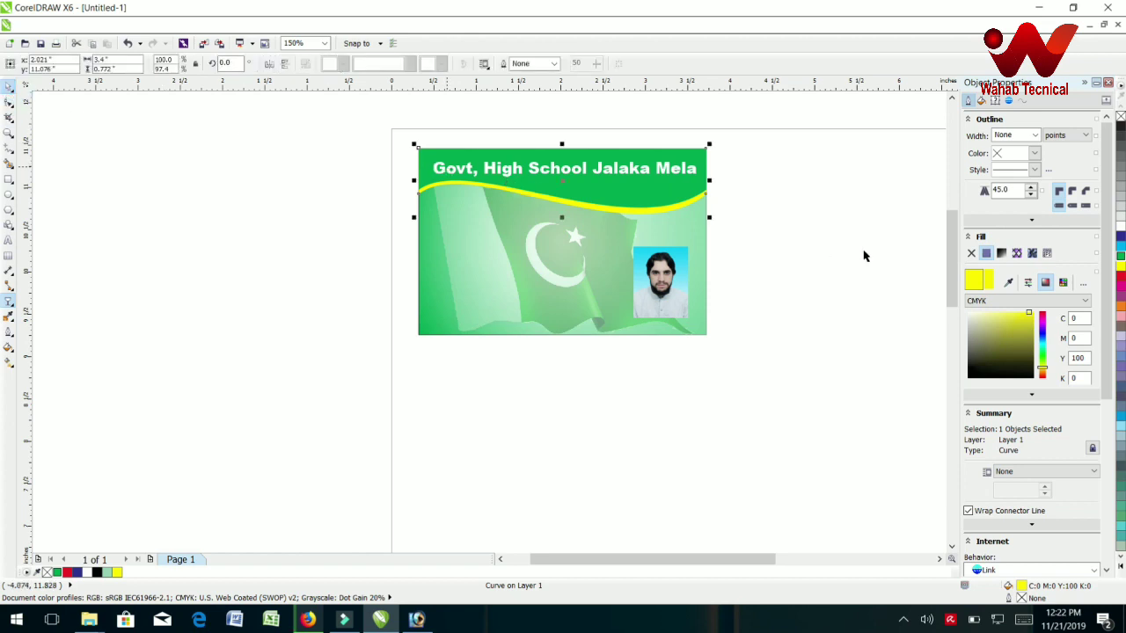
click(1121, 235)
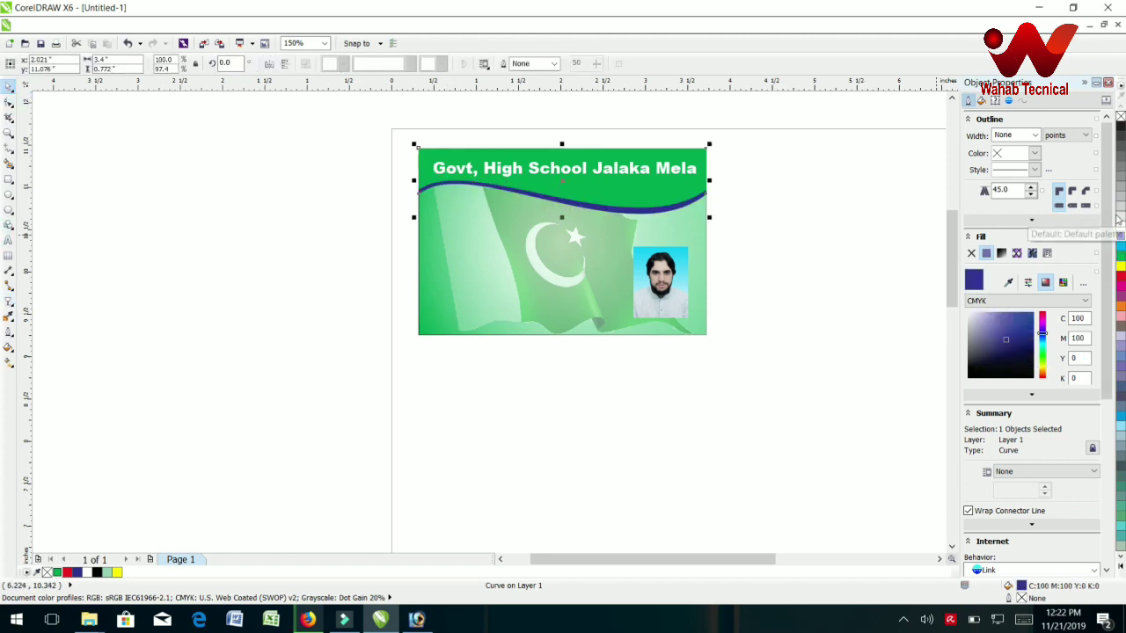
click(1121, 276)
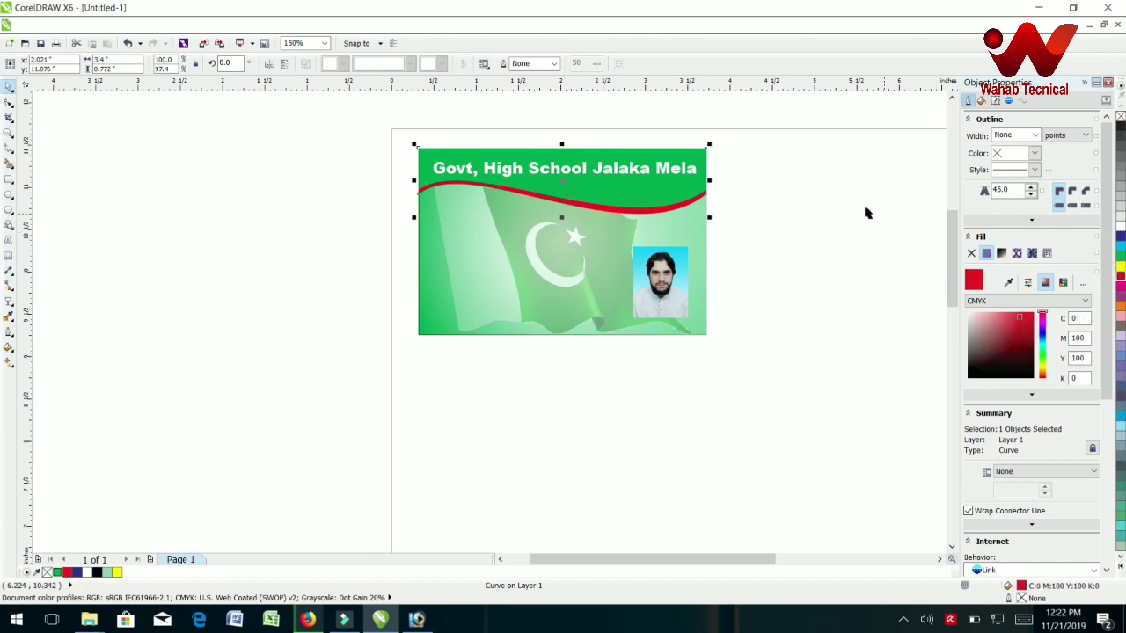
drag(1018, 362, 1029, 376)
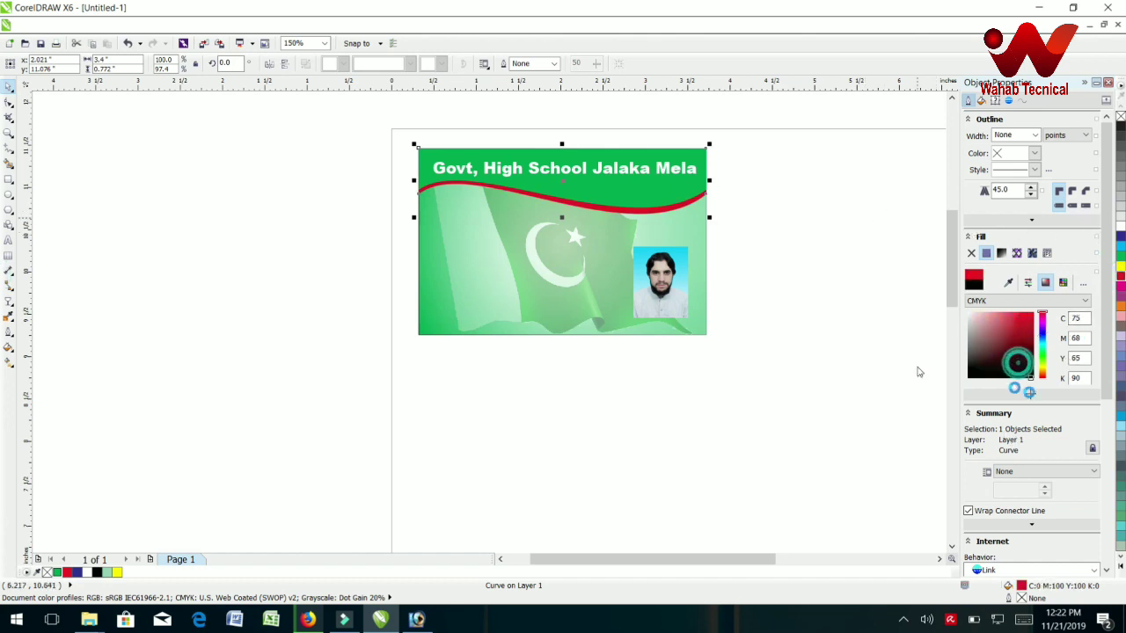
click(884, 334)
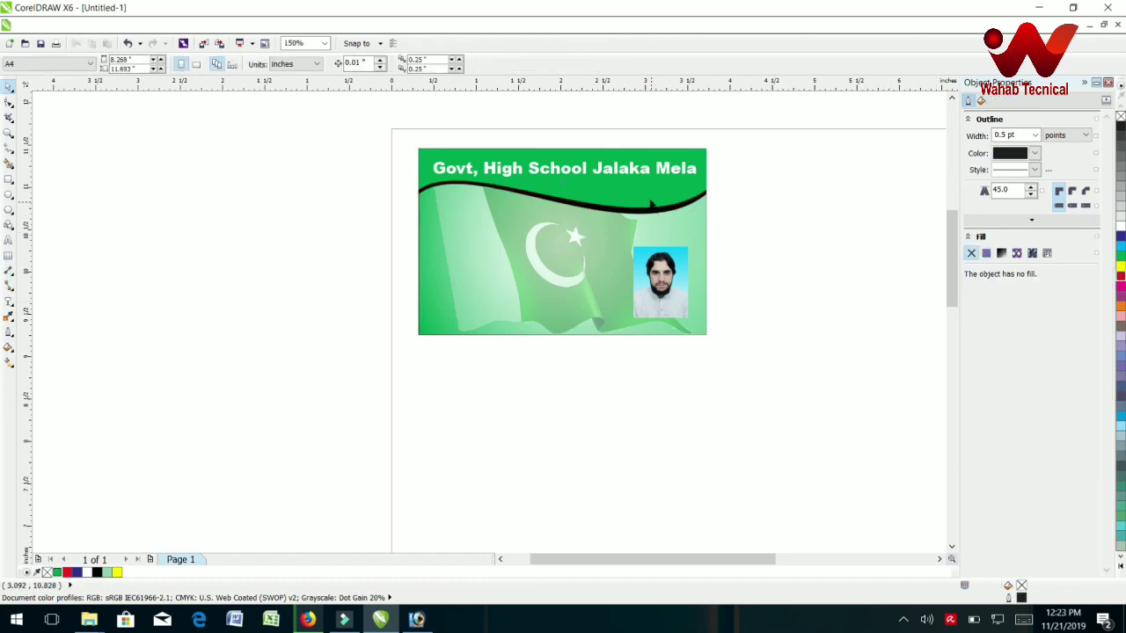
click(651, 204)
click(616, 256)
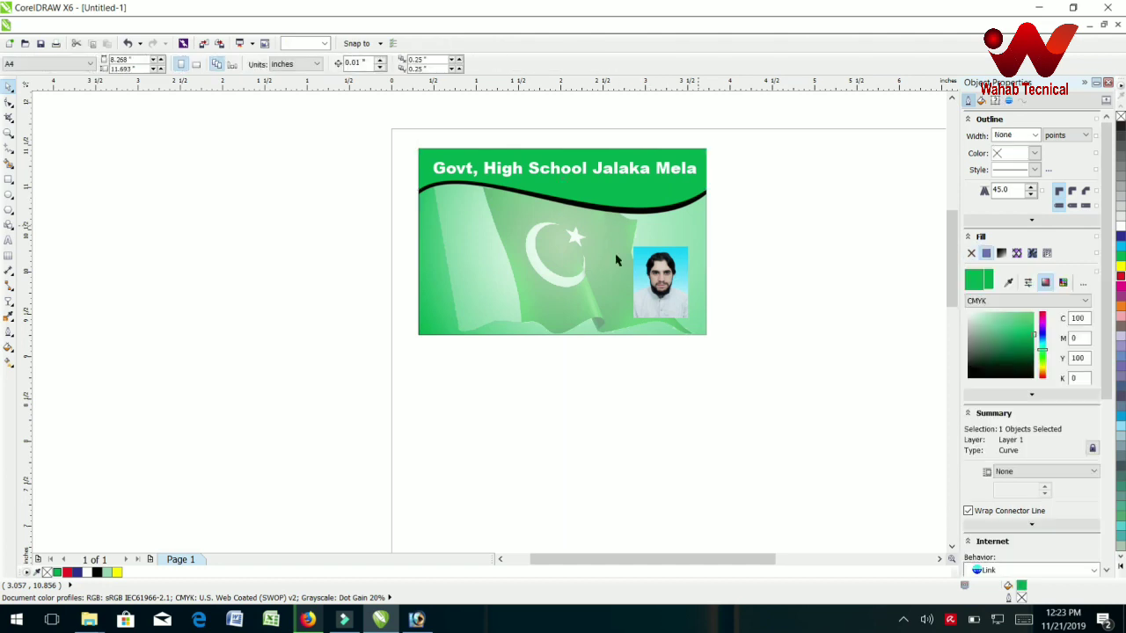
click(340, 264)
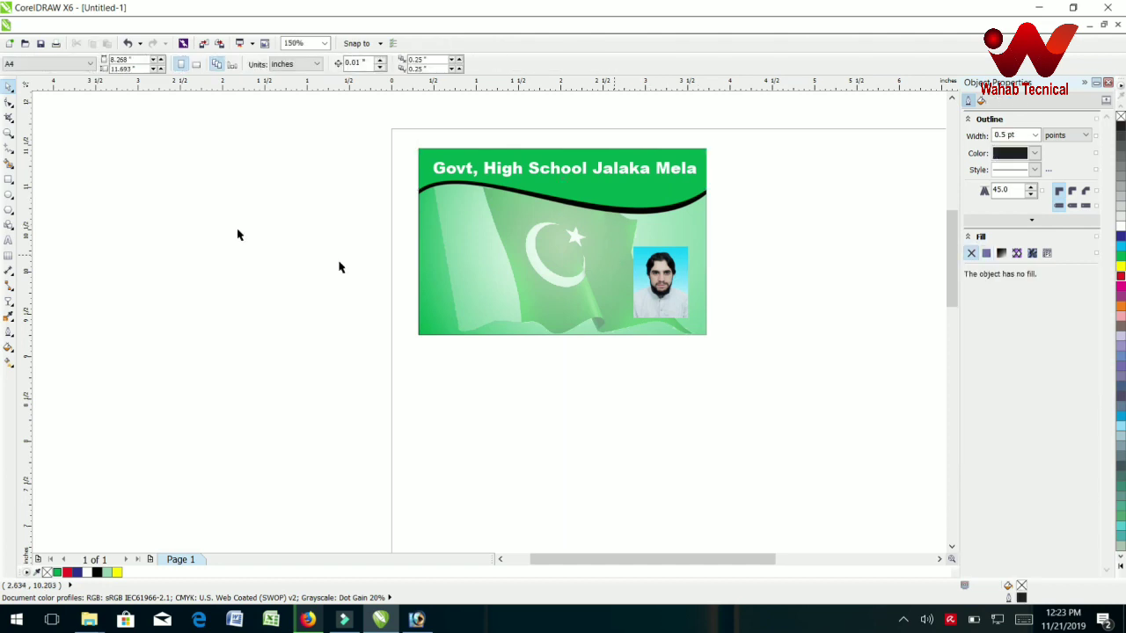
Step: Add the artistic text "Student Id Card" in the area beside the card's left edge
click(8, 241)
click(328, 289)
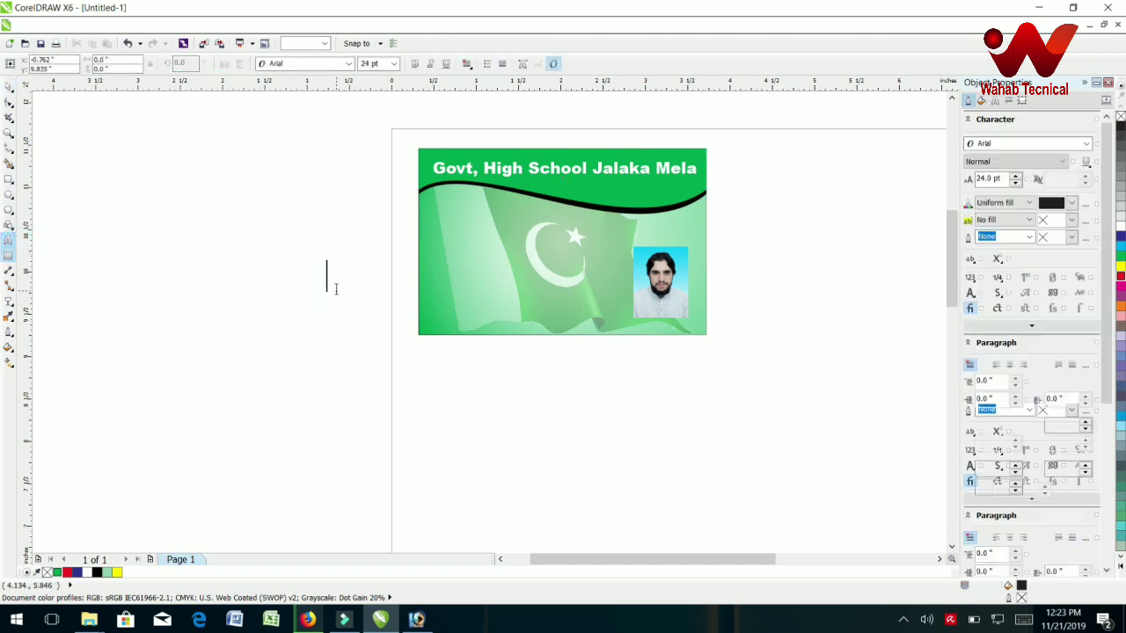
text(S)
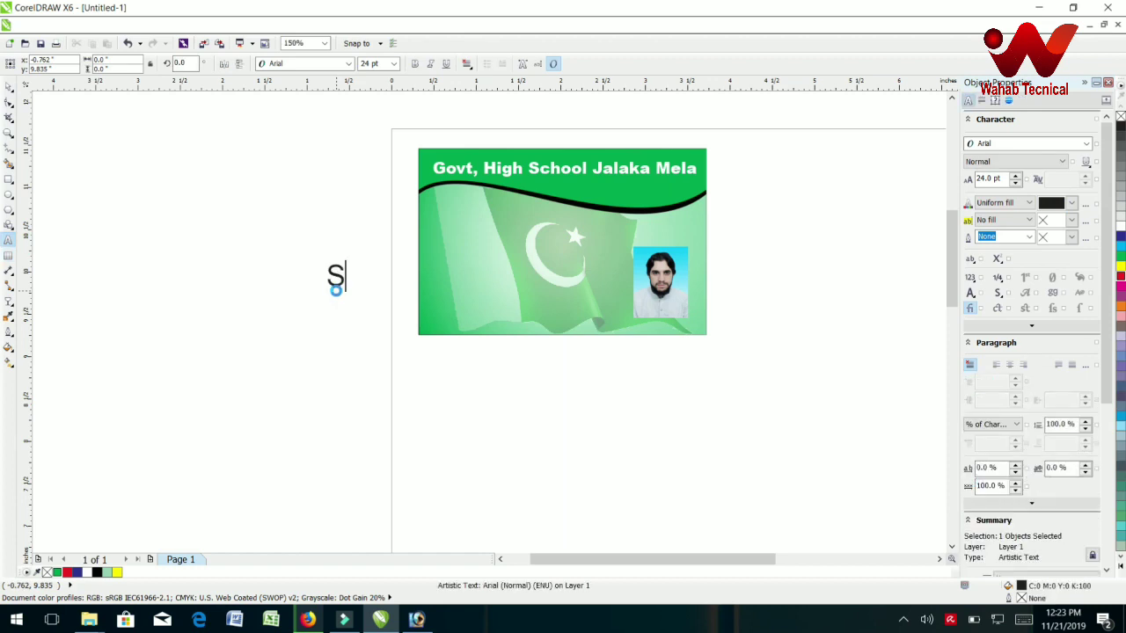
text(tudent)
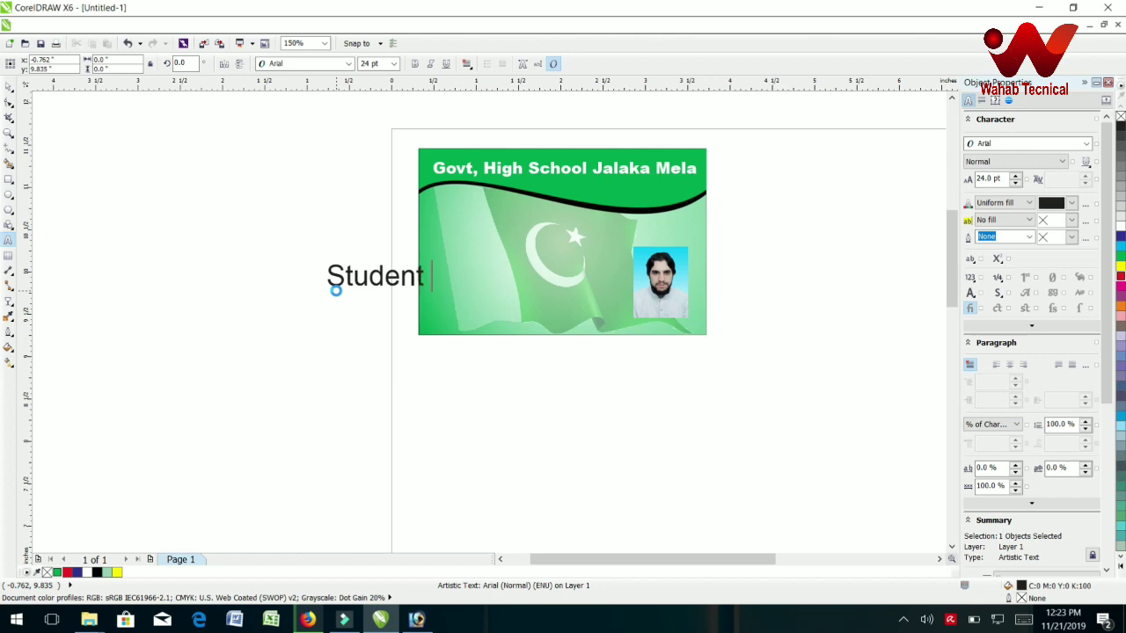
text( Id Card)
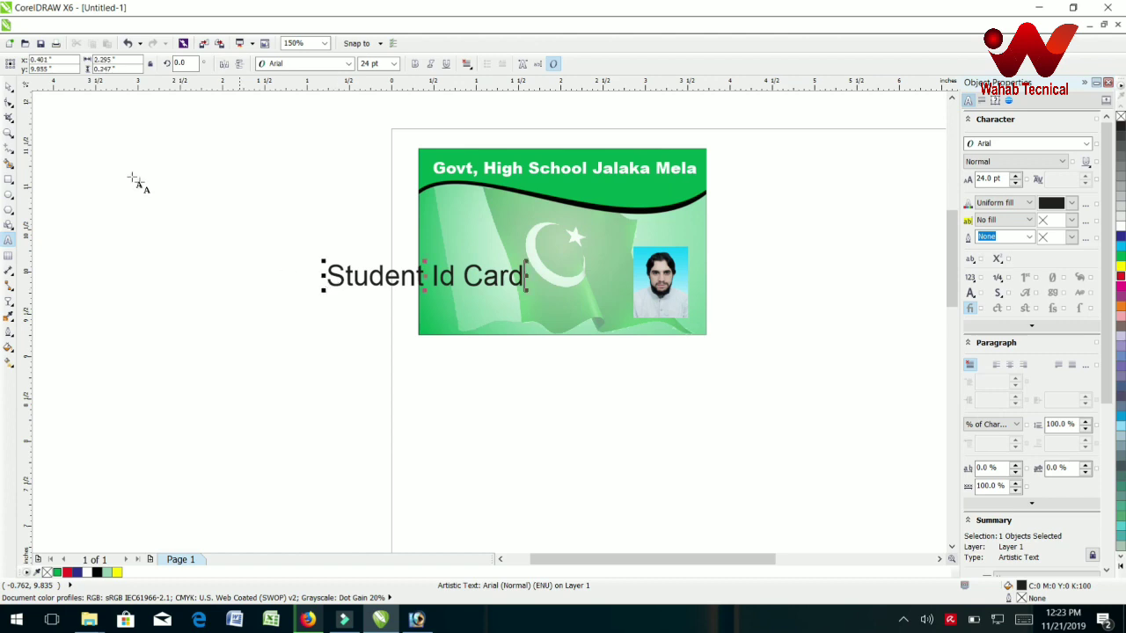
click(9, 86)
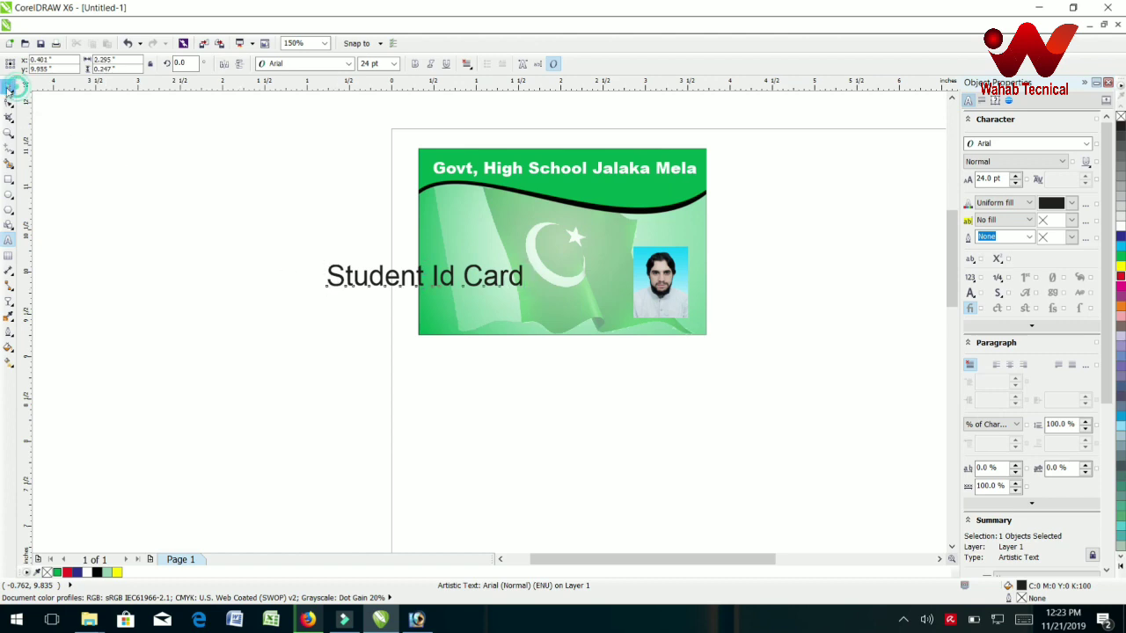
Step: Format the "Student Id Card" text in Clarendon Blk BT at about 7.6 pt and place it just above the portrait photo
click(343, 65)
click(334, 381)
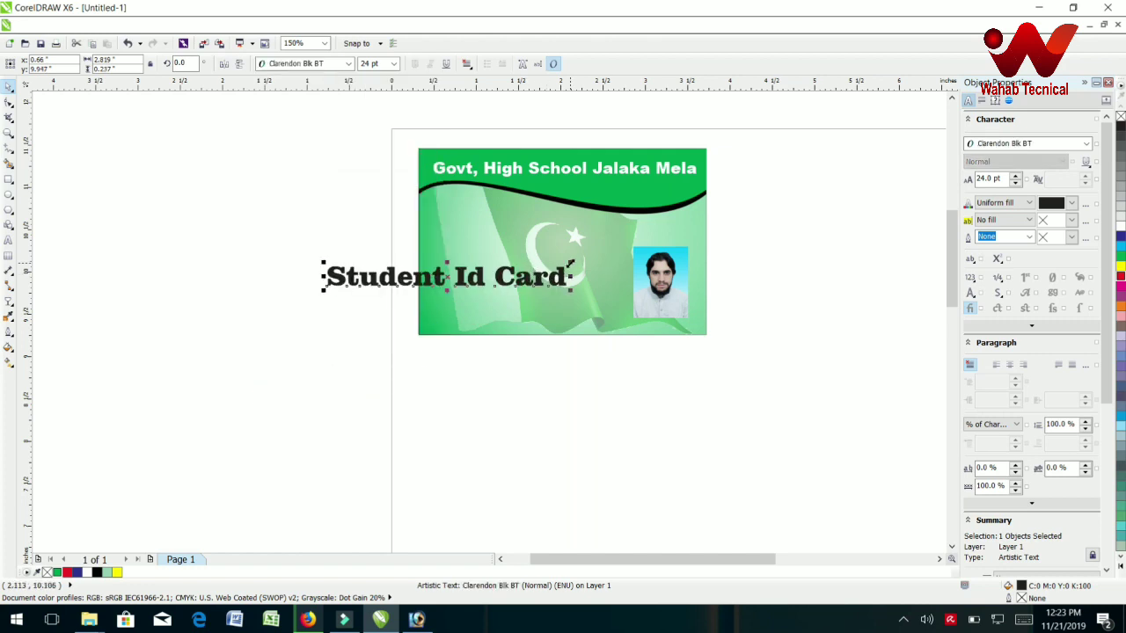
drag(570, 262, 407, 277)
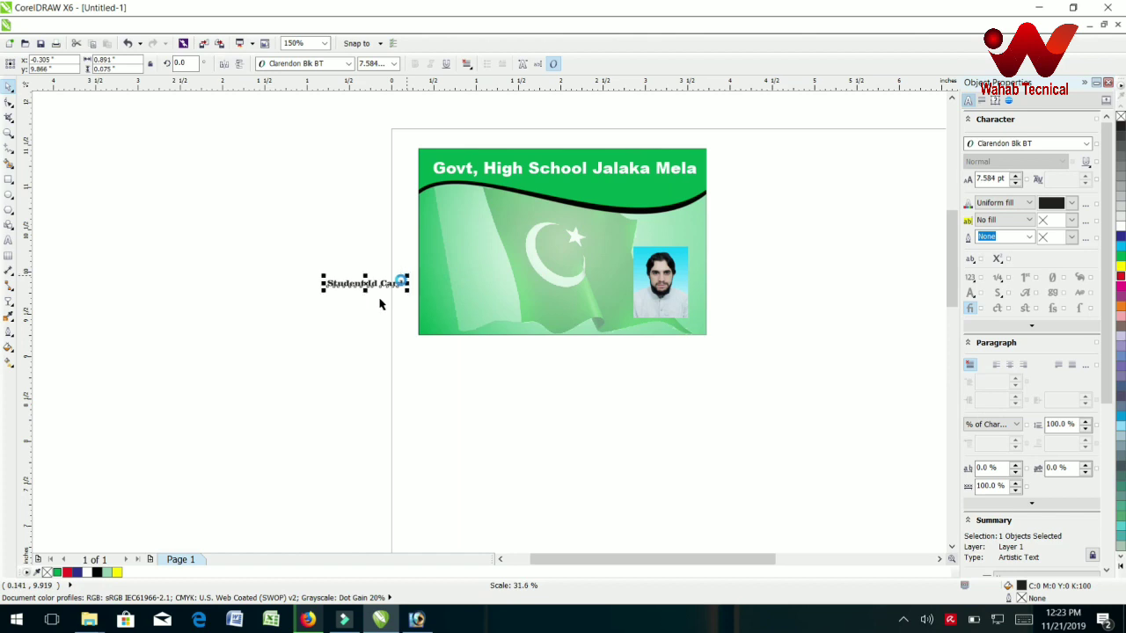
drag(572, 261, 663, 239)
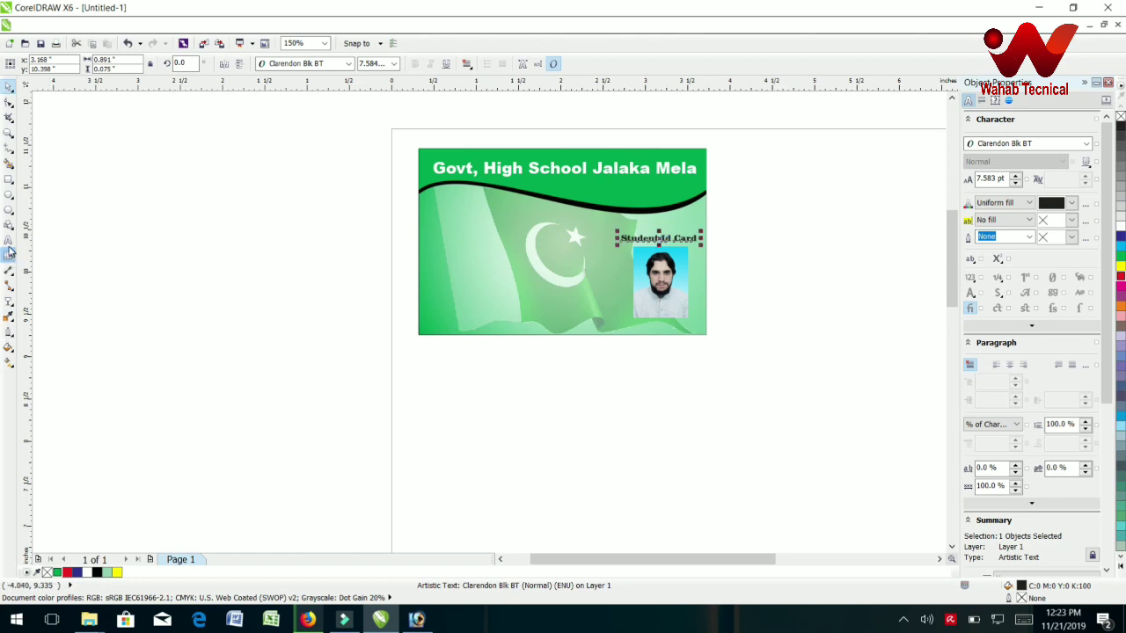
Step: Add a three-line artistic text block outside the card reading "Name :", "Class :" and "Roll No:"
click(9, 246)
click(177, 246)
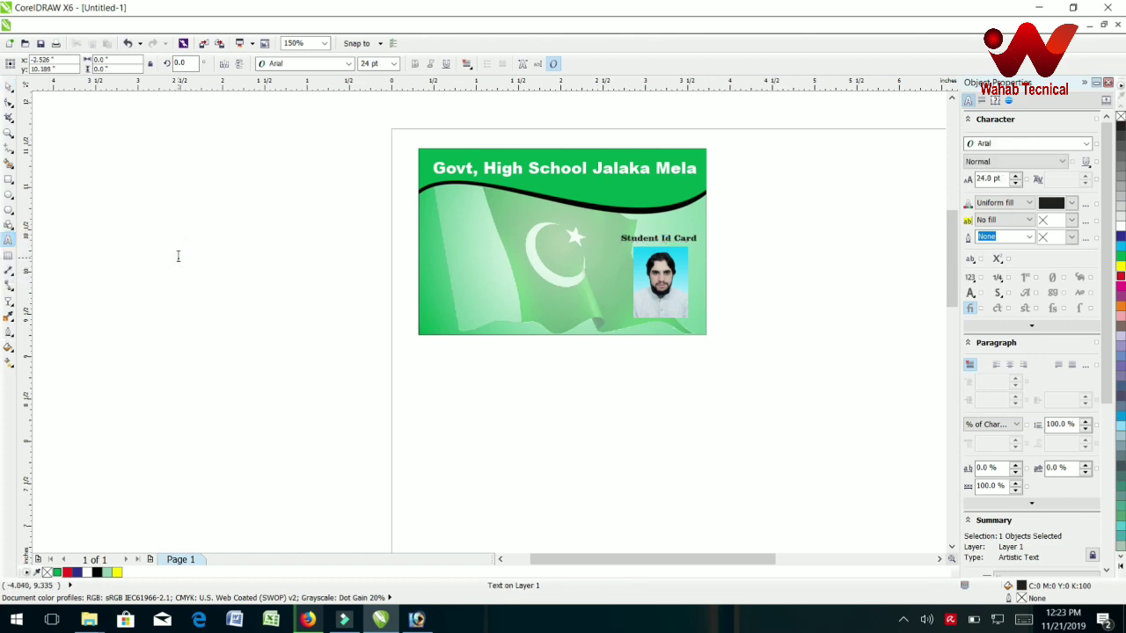
text(Name :)
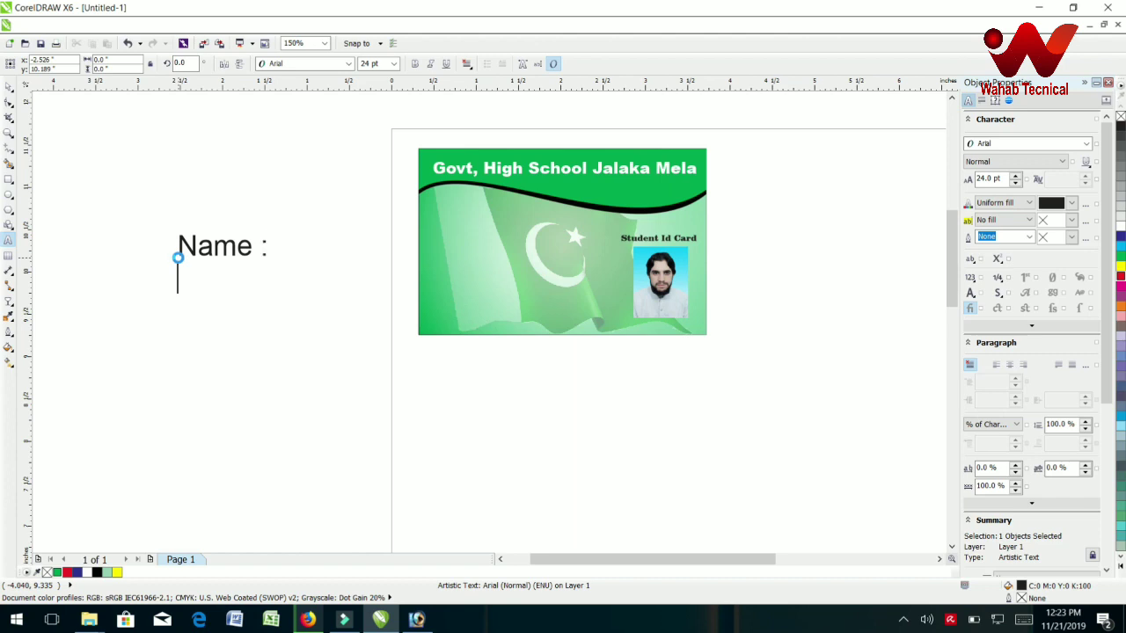
key(Return)
text(Class)
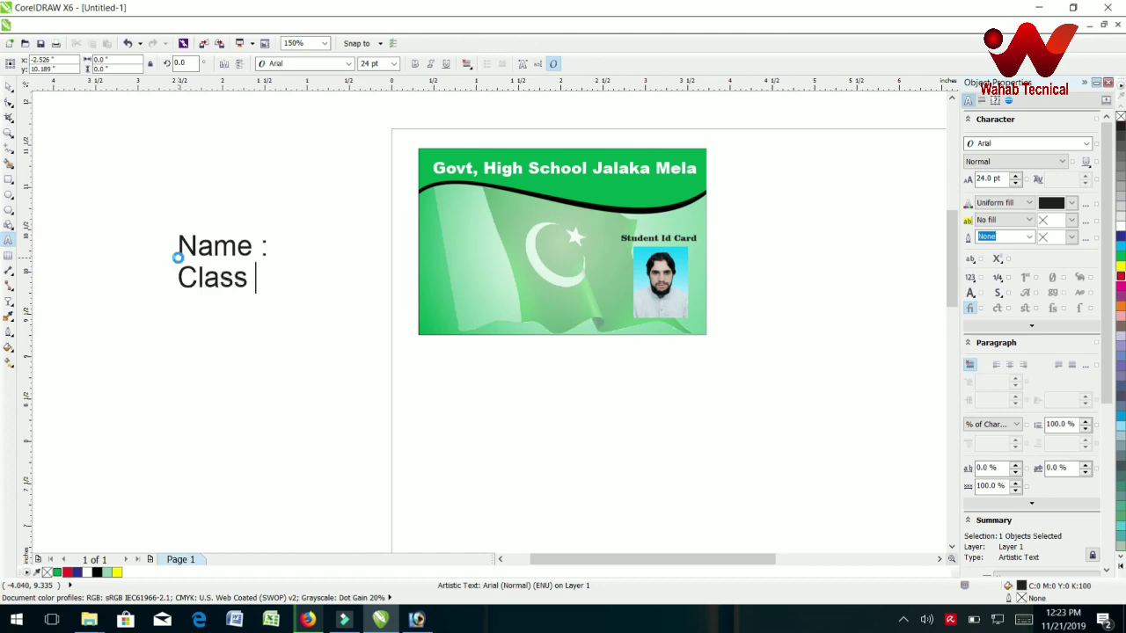
key(Return)
text(Roll)
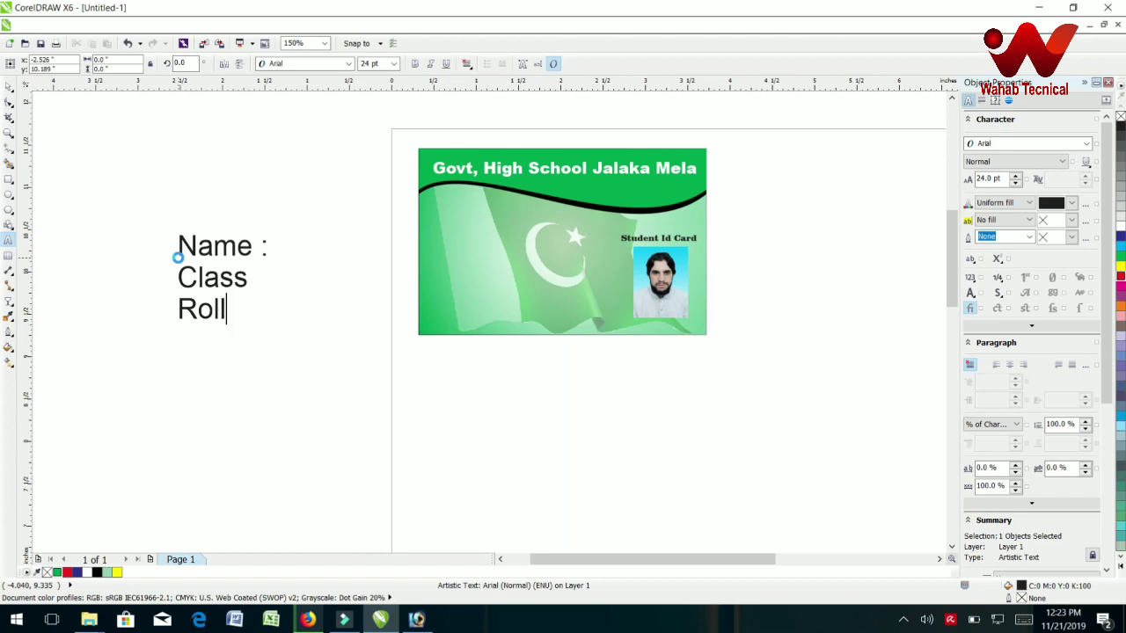
text( n)
key(BackSpace)
text(No:)
key(Up)
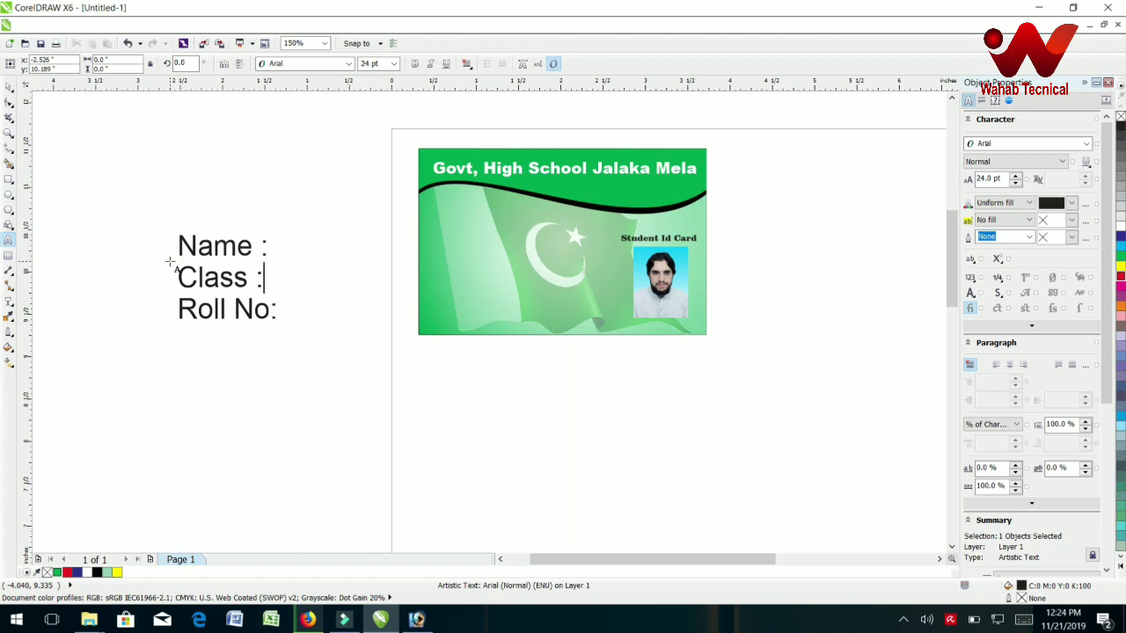
Step: Scale down the Name, Class and Roll No label block and place it on the lower left part of the card
click(7, 88)
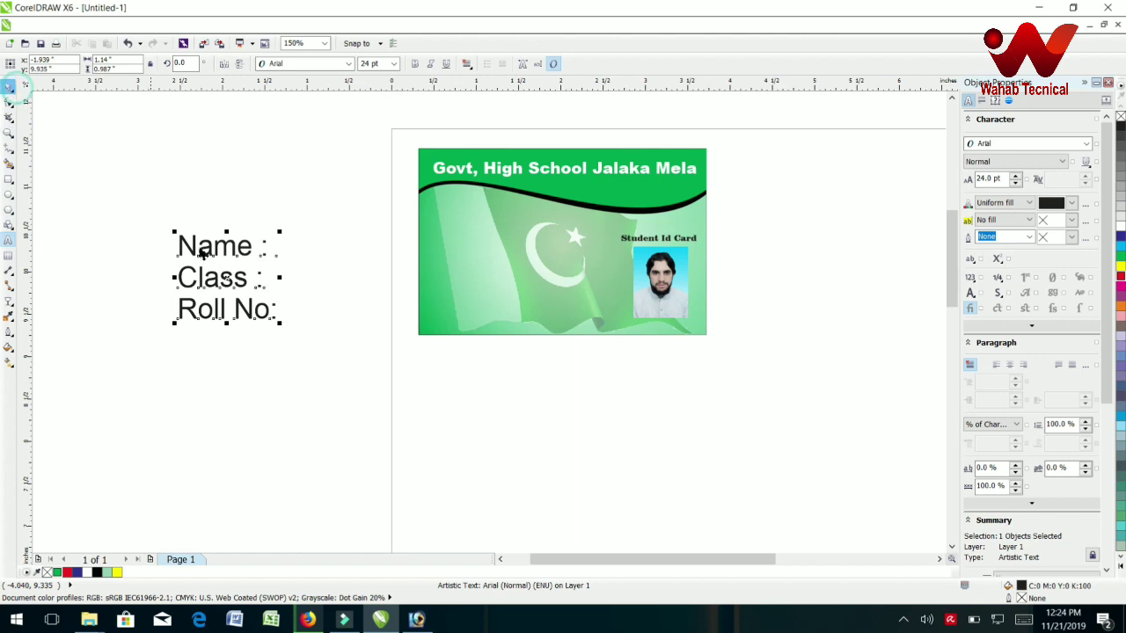
drag(280, 322, 477, 272)
click(238, 248)
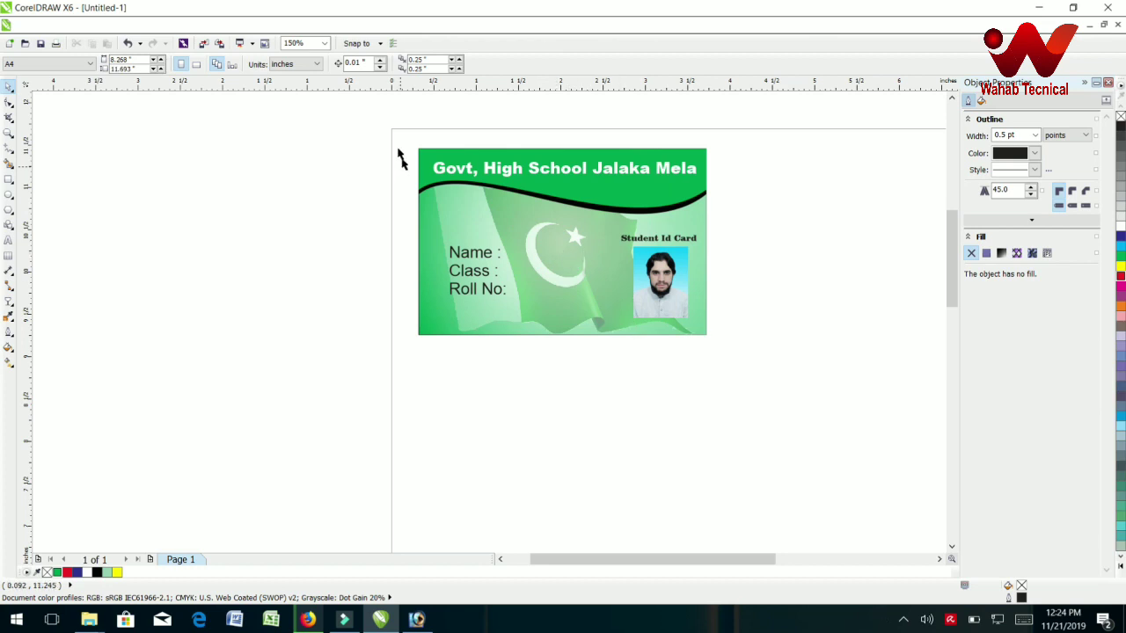
Step: Place a copy of the card's background rectangle to the right of the card, centred at about X 5.63 inches
click(393, 138)
click(327, 198)
click(422, 222)
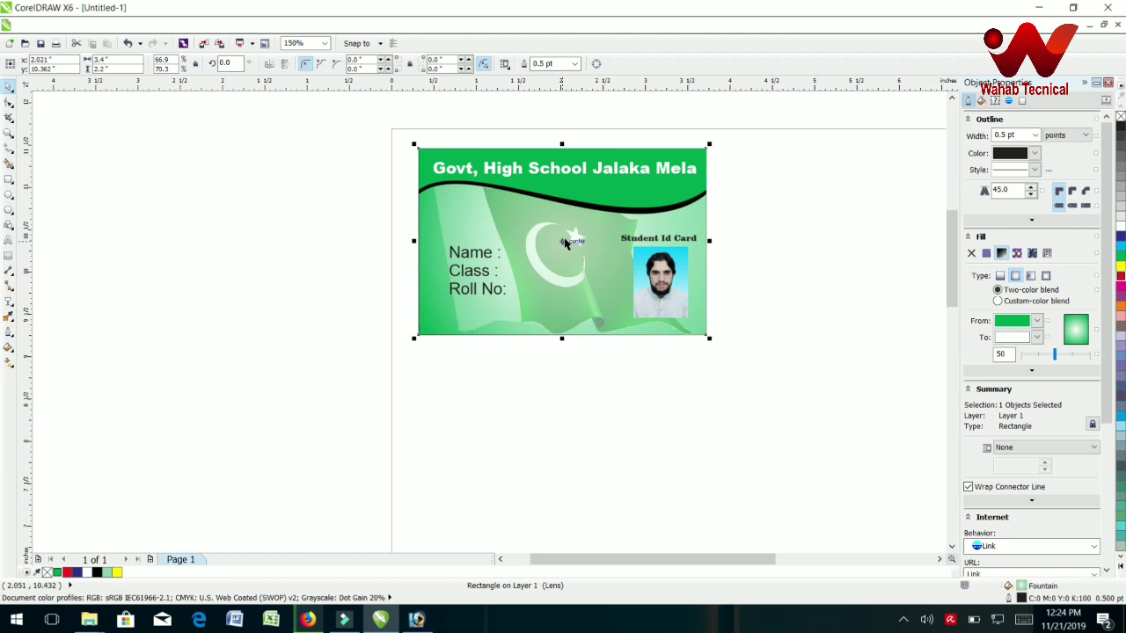
drag(566, 244, 867, 254)
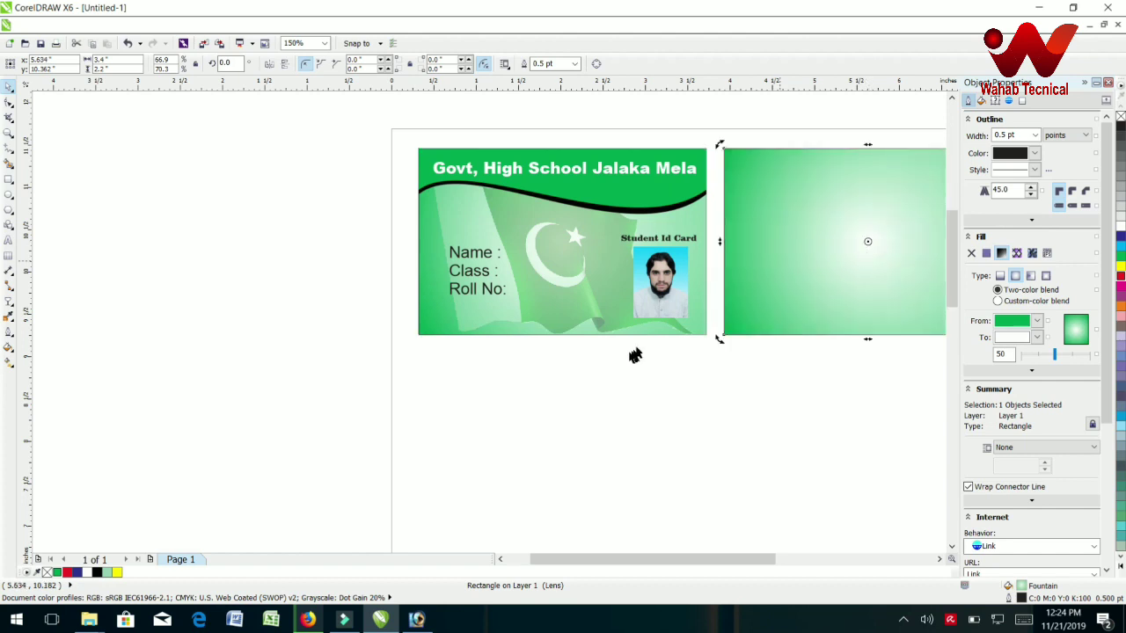
Step: Fill the copied background rectangle with uniform cyan (C100 M0 Y0 K0)
scroll(632, 301, up, 2)
scroll(660, 257, up, 3)
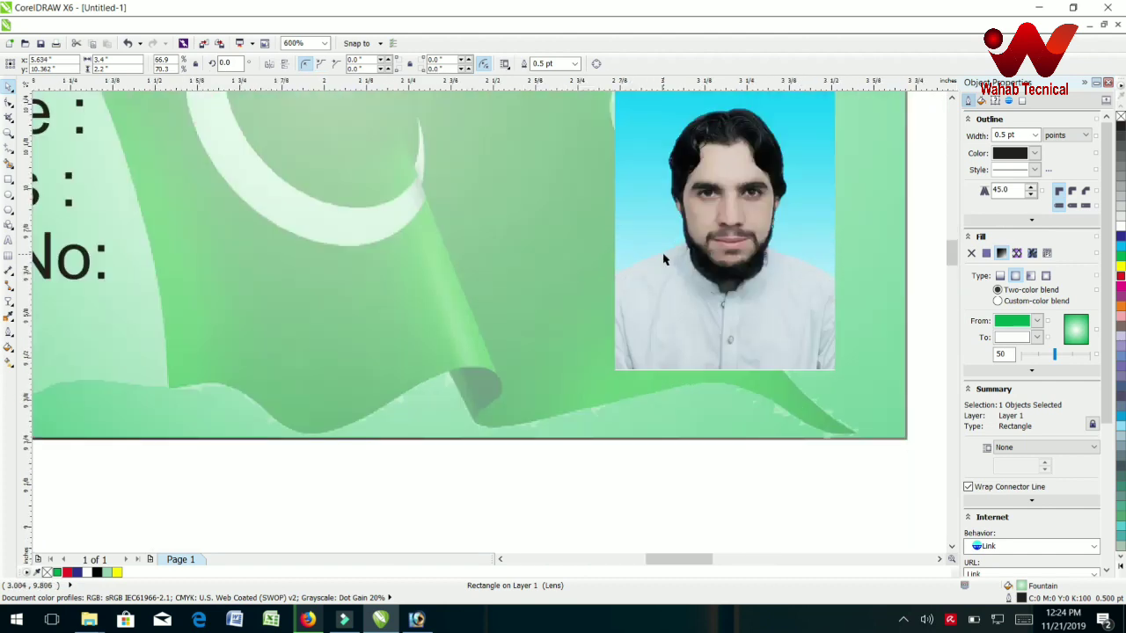
scroll(659, 256, down, 3)
scroll(659, 256, down, 3)
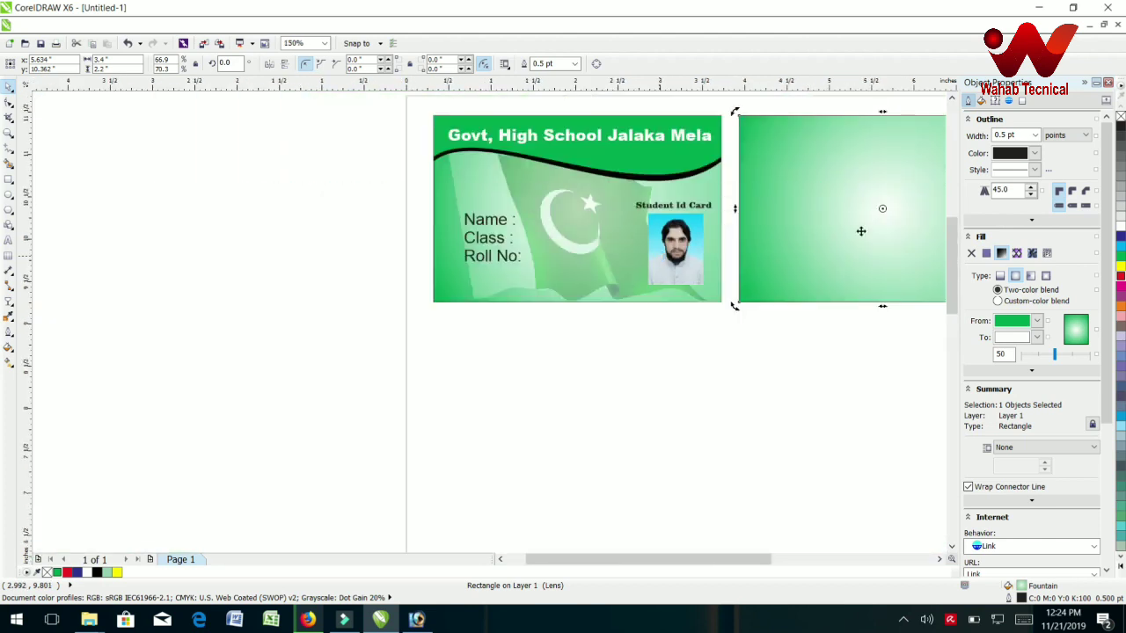
click(1121, 249)
click(728, 407)
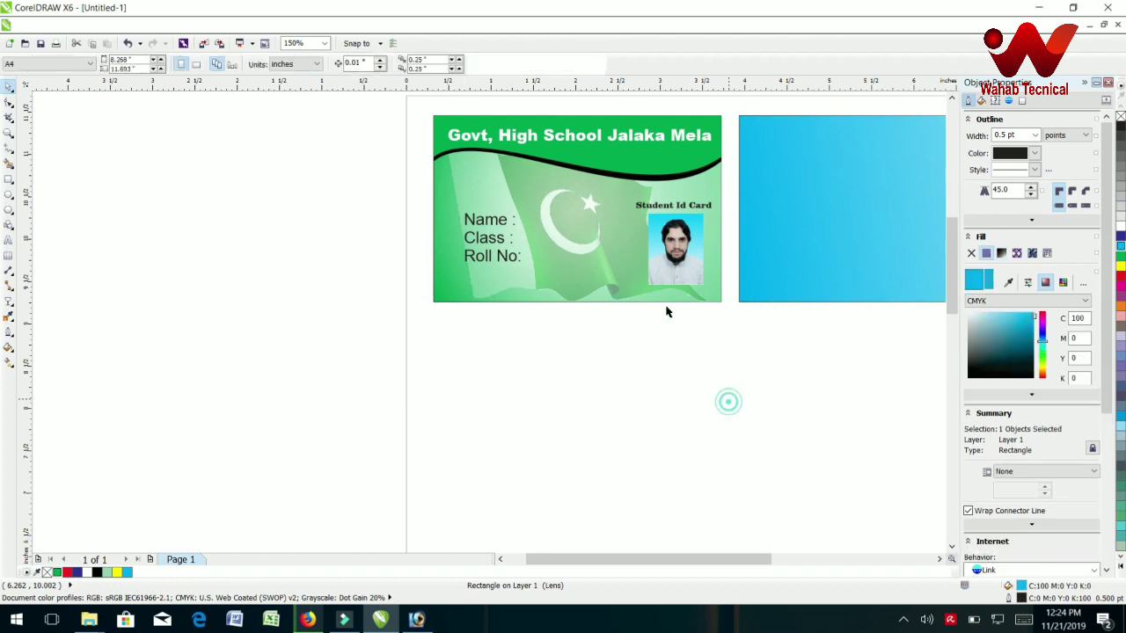
Step: Delete the cyan rectangle copy beside the card
scroll(787, 255, up, 2)
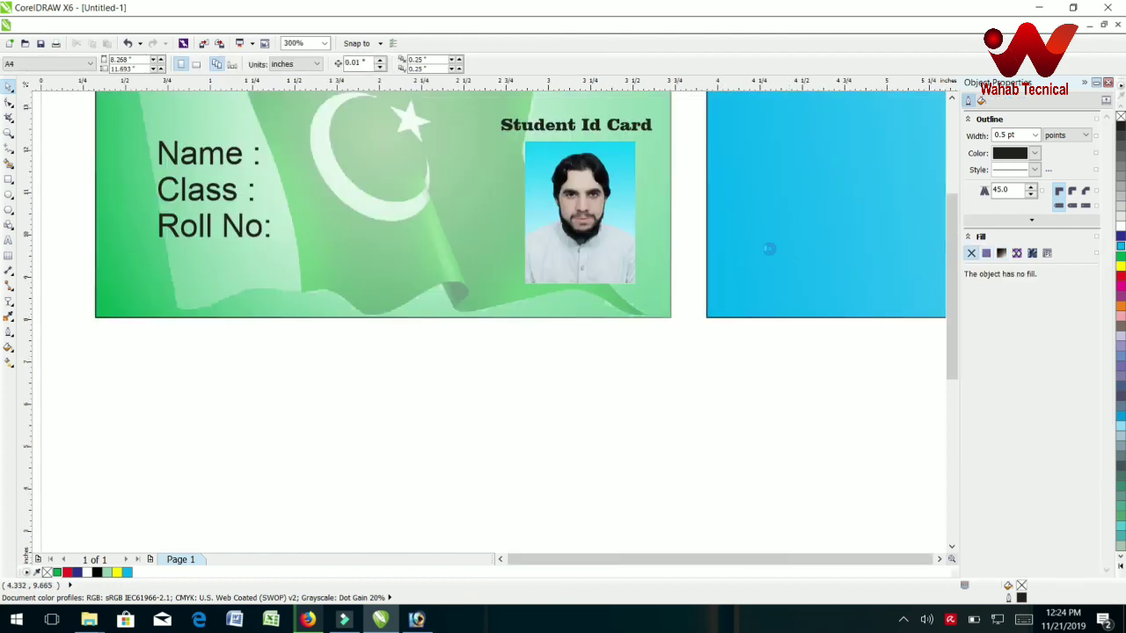
scroll(783, 247, down, 4)
scroll(801, 239, down, 2)
scroll(801, 235, up, 4)
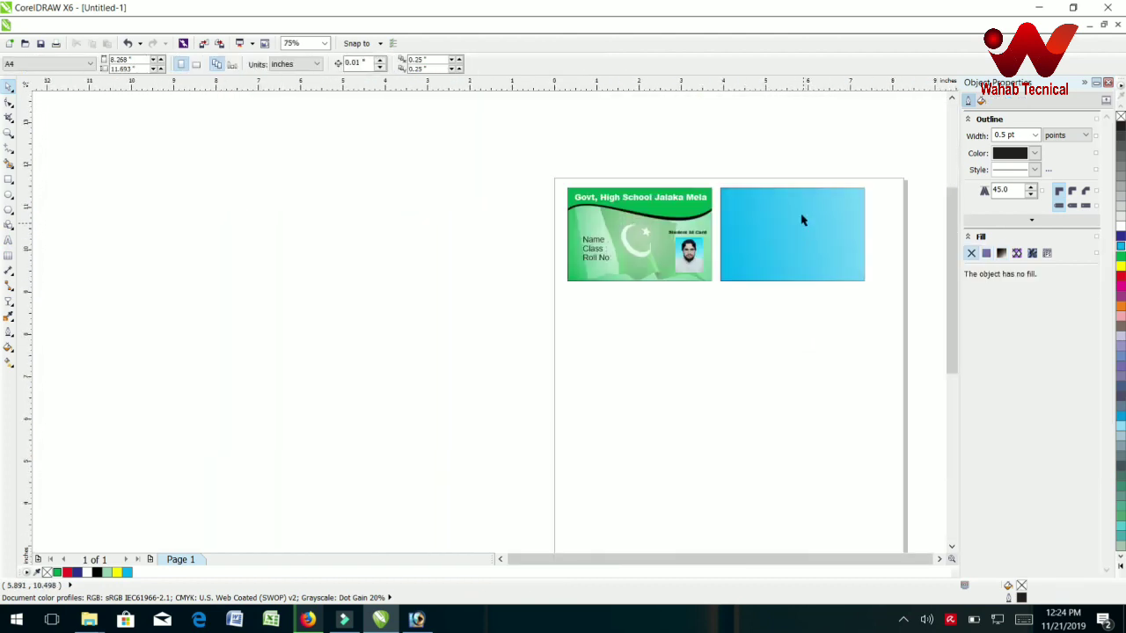
scroll(762, 182, up, 2)
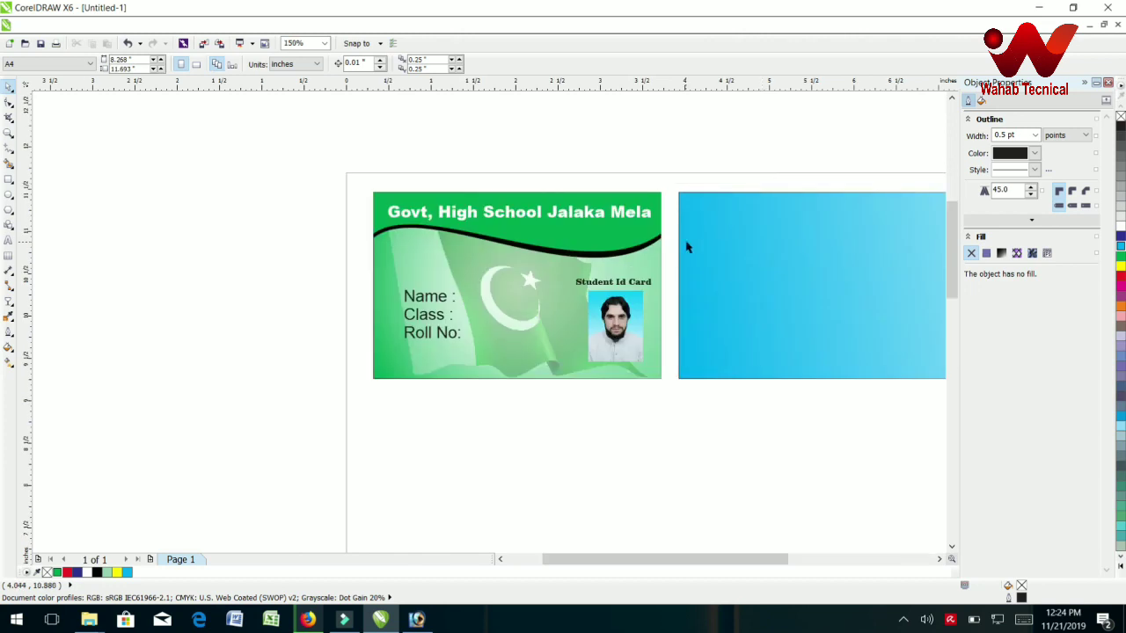
click(744, 249)
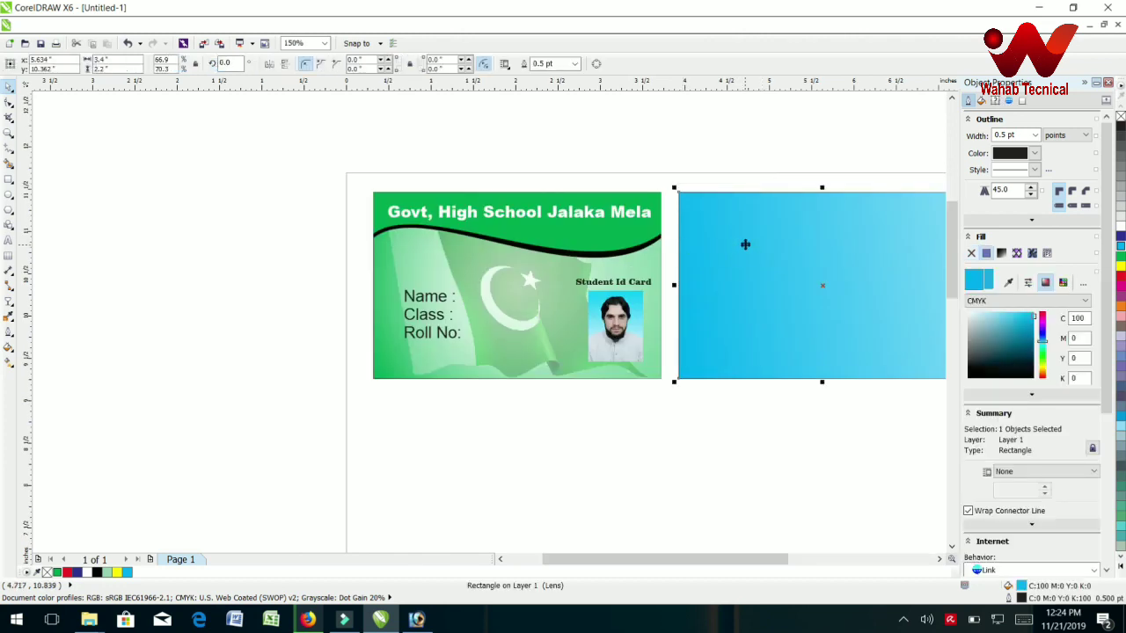
key(Delete)
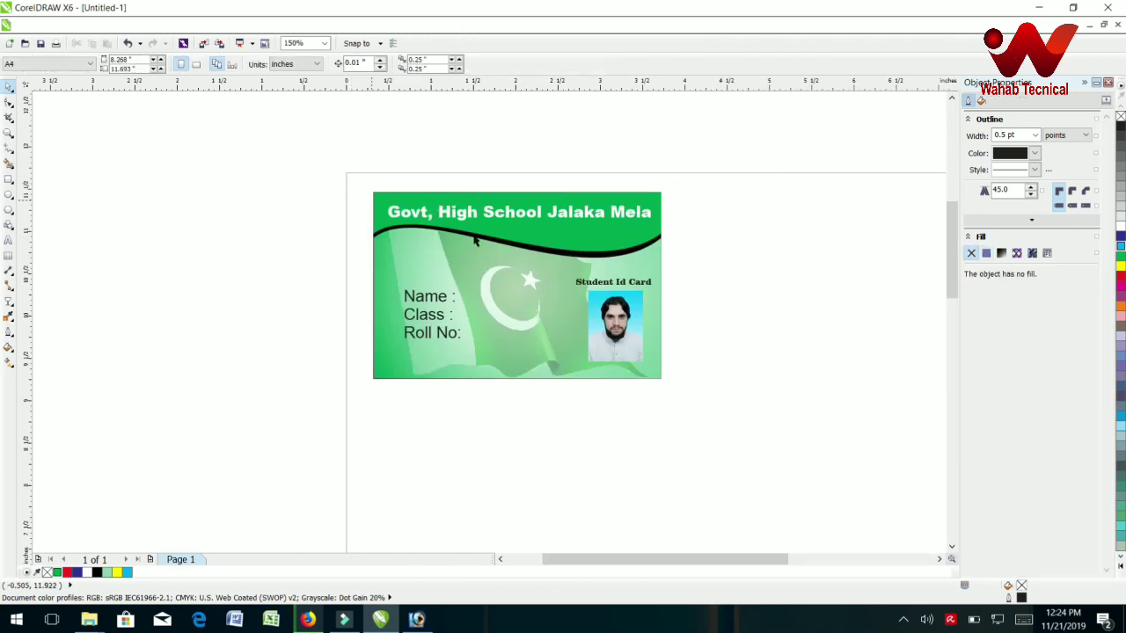
click(31, 24)
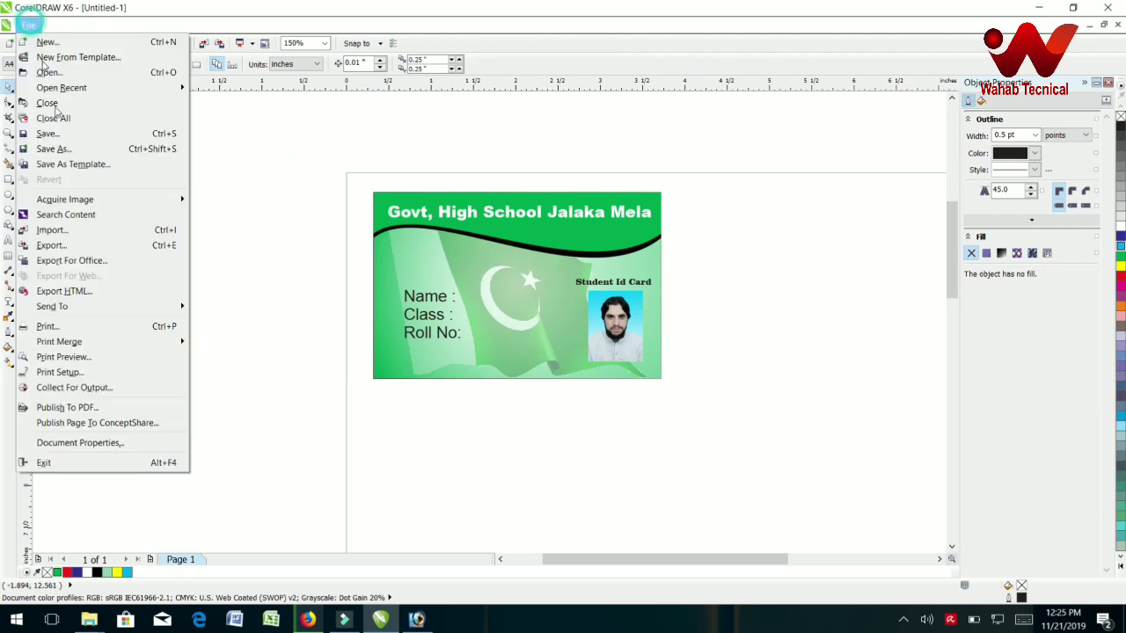
click(91, 249)
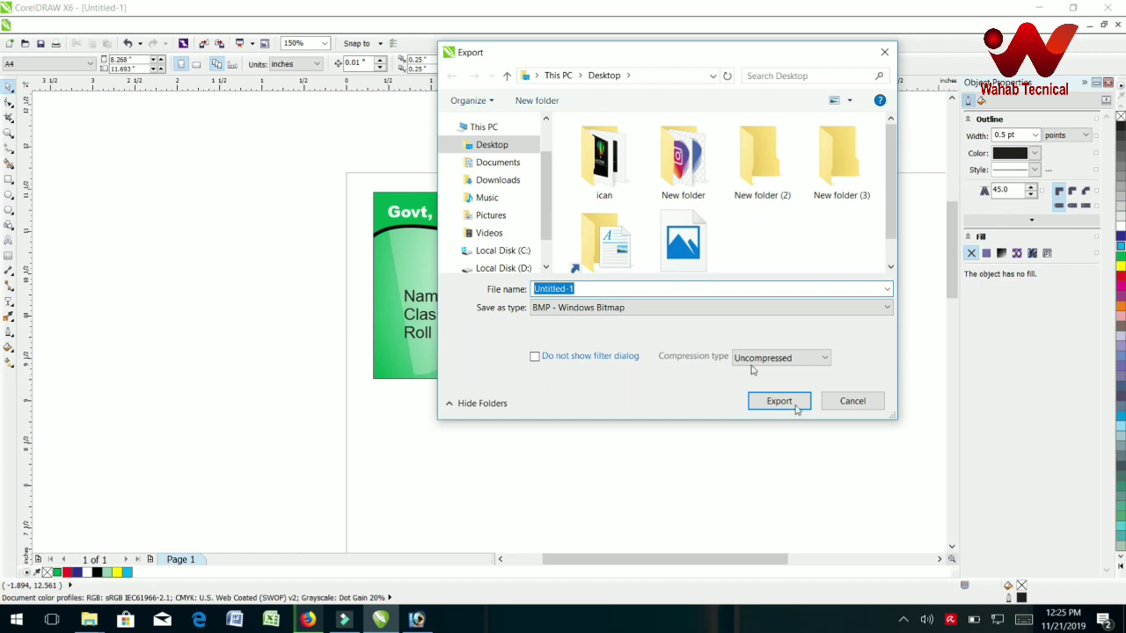
click(871, 403)
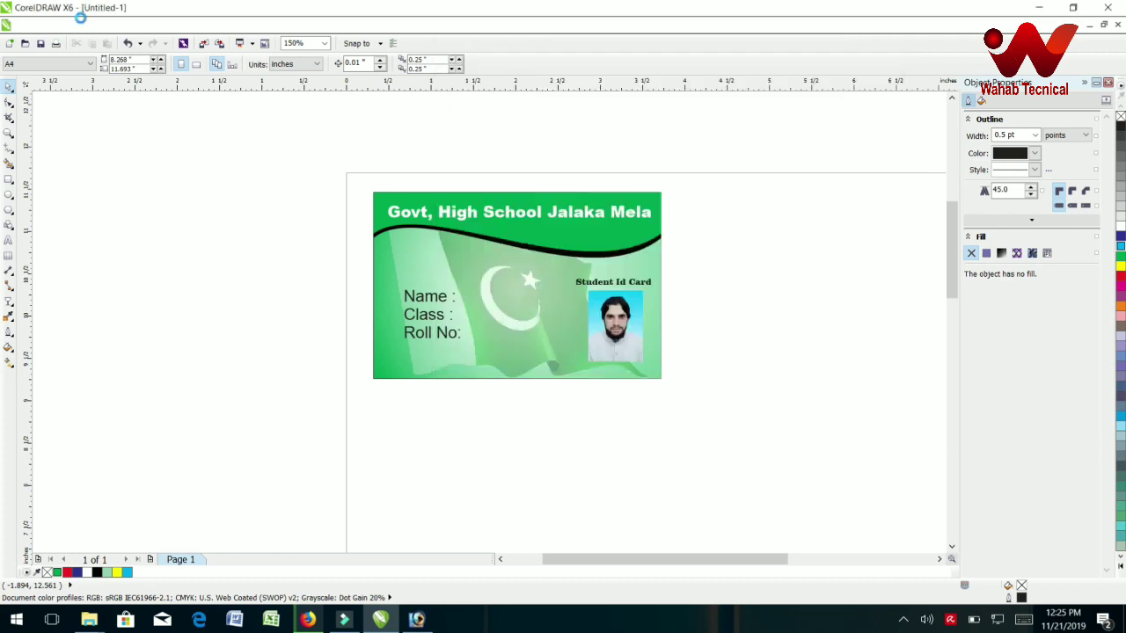
Step: Save the drawing to the Desktop as a CorelDRAW (CDR) file named card
click(28, 25)
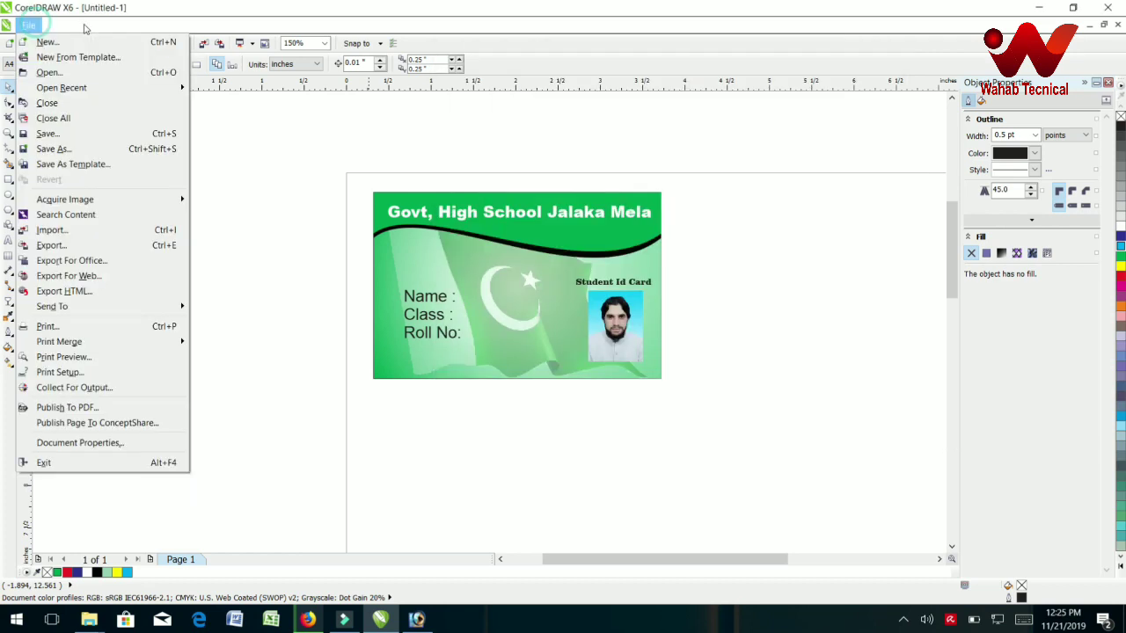
click(56, 150)
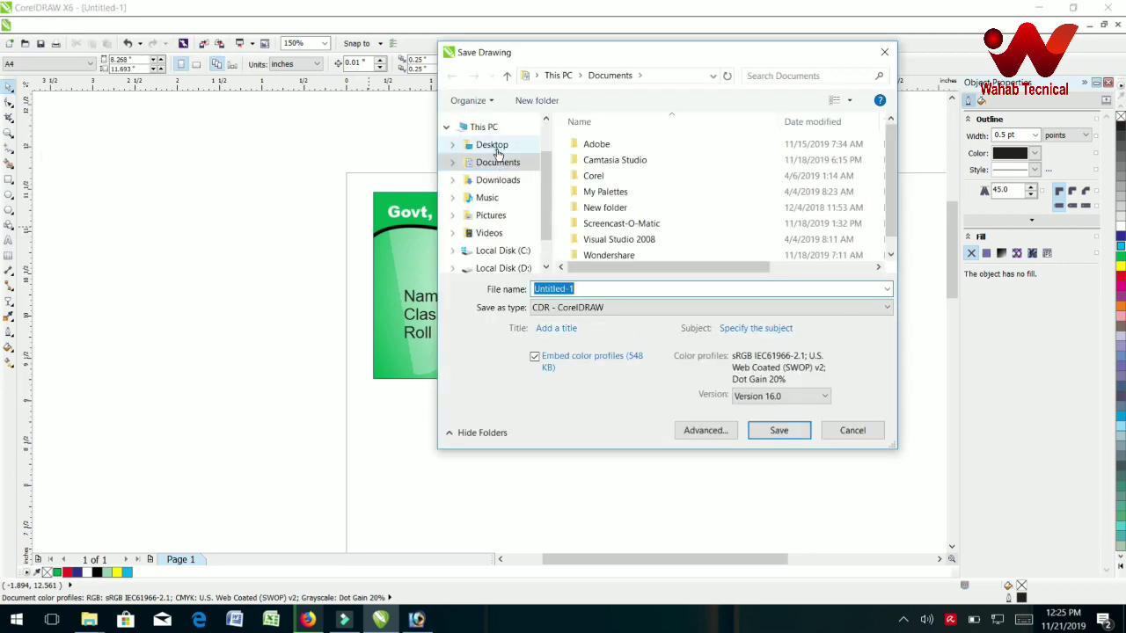
click(497, 153)
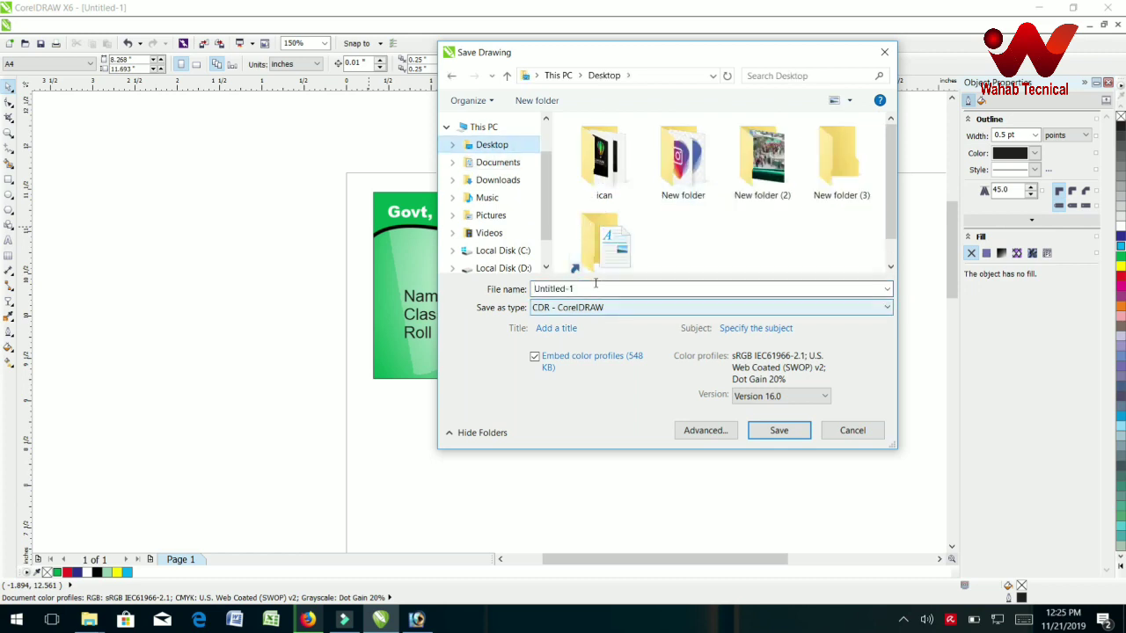
click(592, 288)
text(cz)
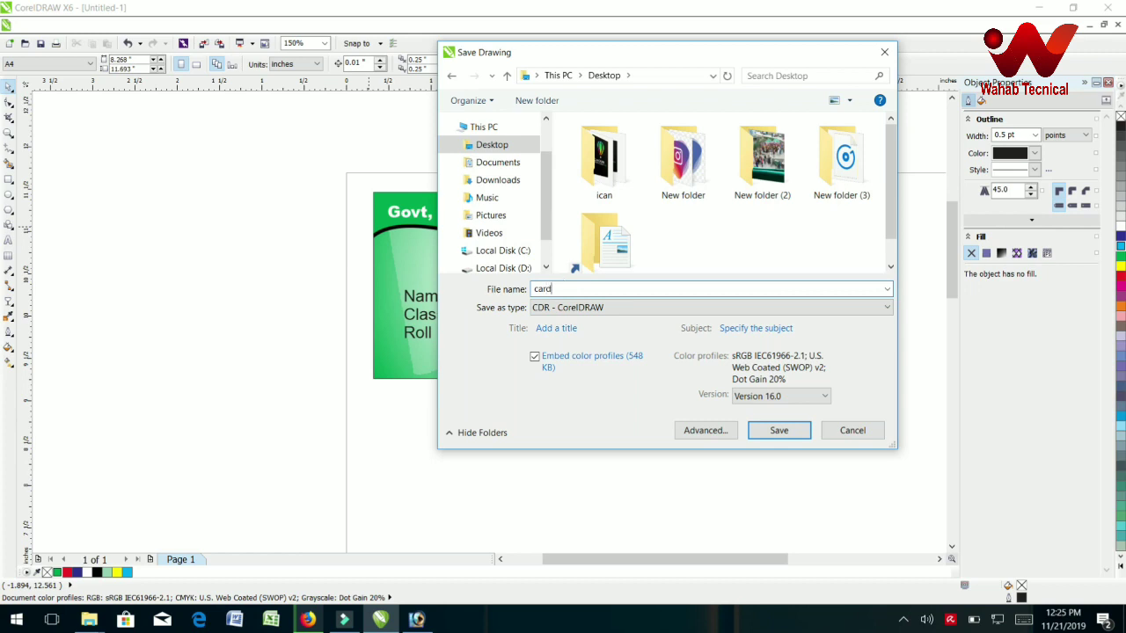
text(rd)
key(Return)
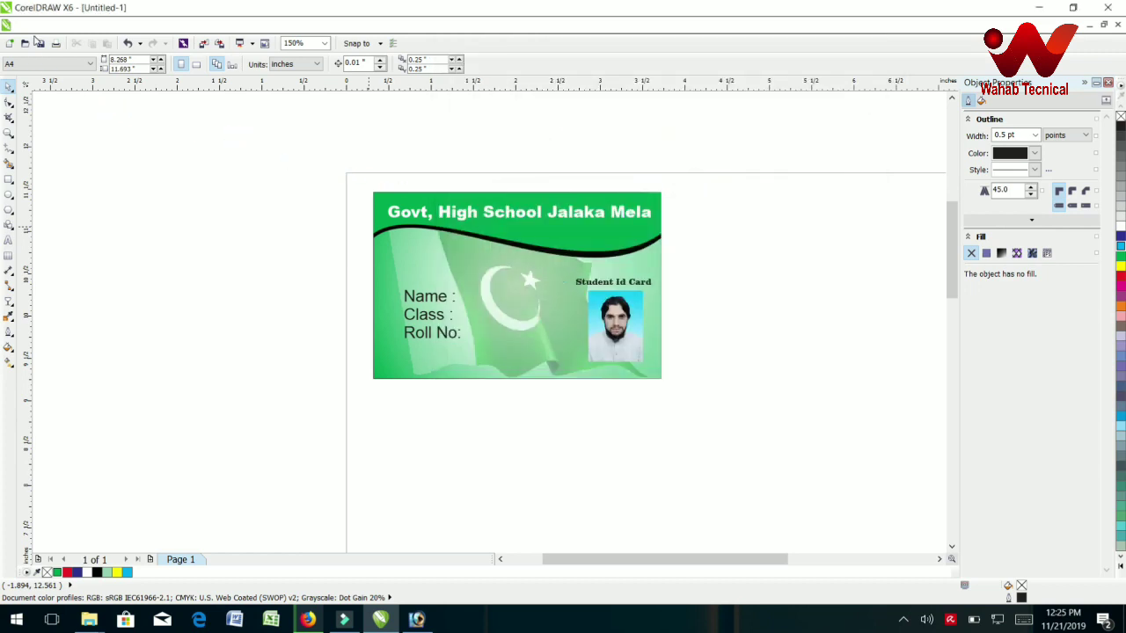
Step: Export the card design to the Desktop as the Windows Bitmap "card" with the RGB Color (24-bit) mode
click(28, 25)
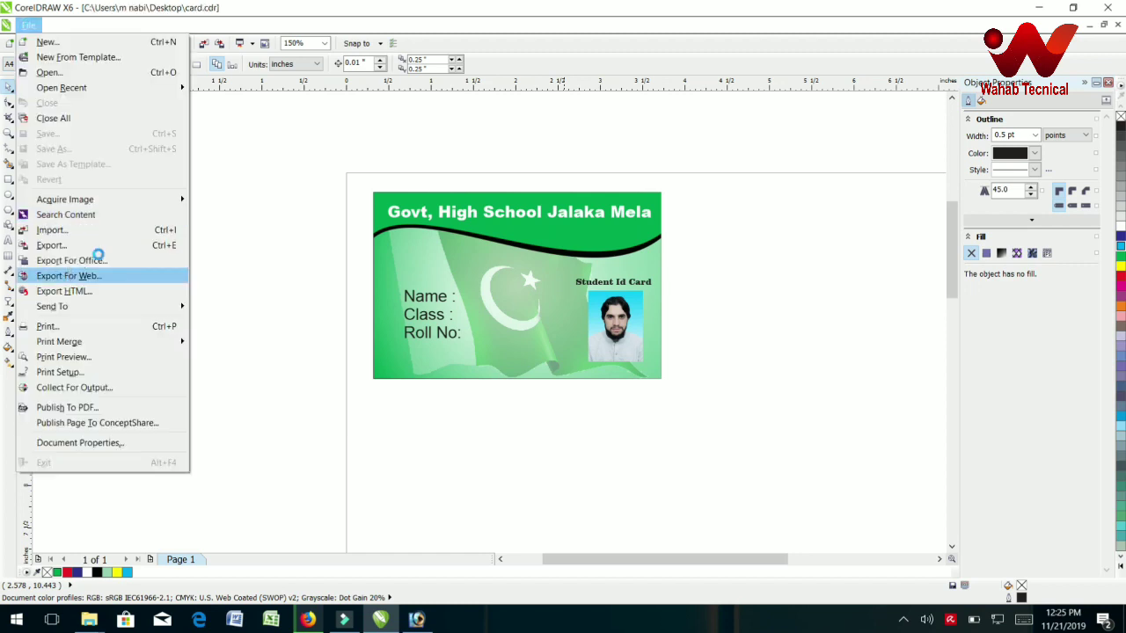
click(118, 246)
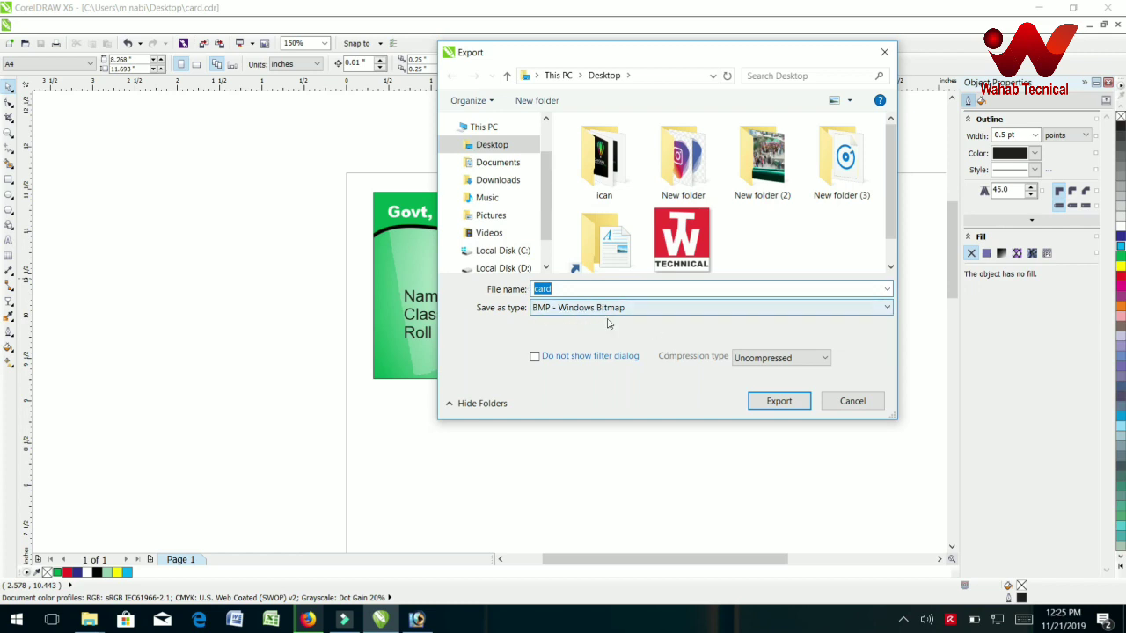
click(779, 401)
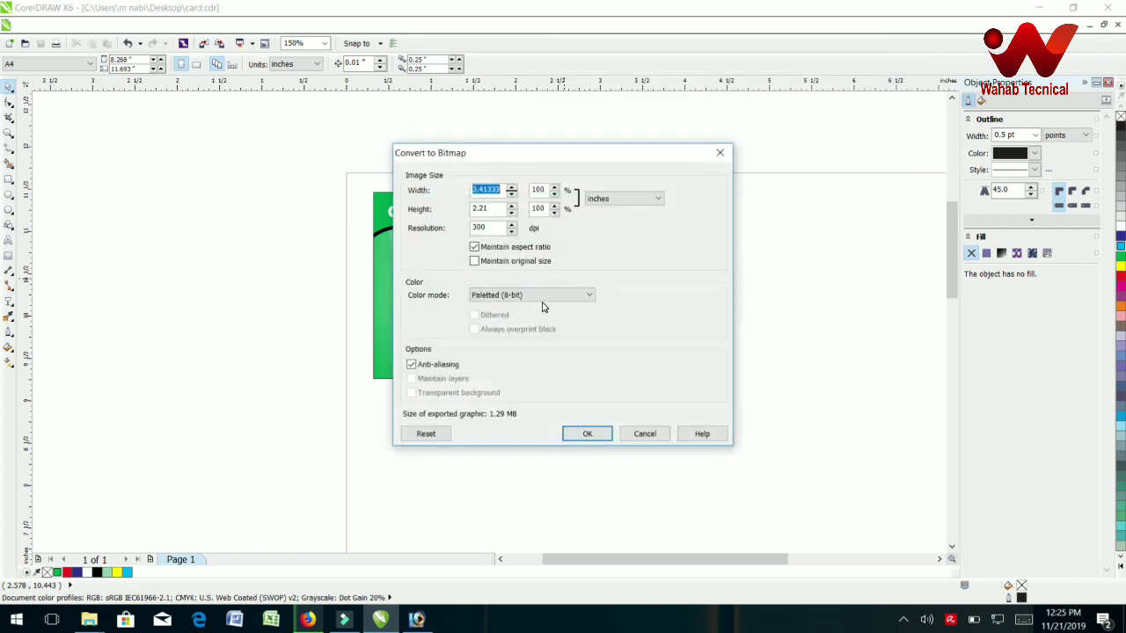
click(543, 300)
click(517, 344)
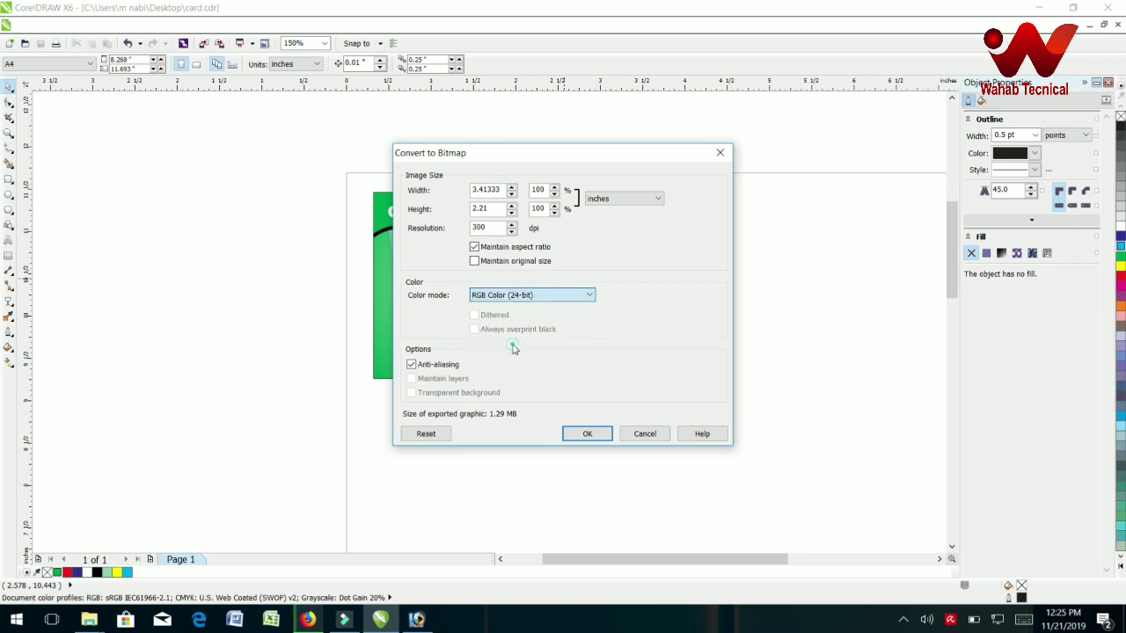
click(581, 432)
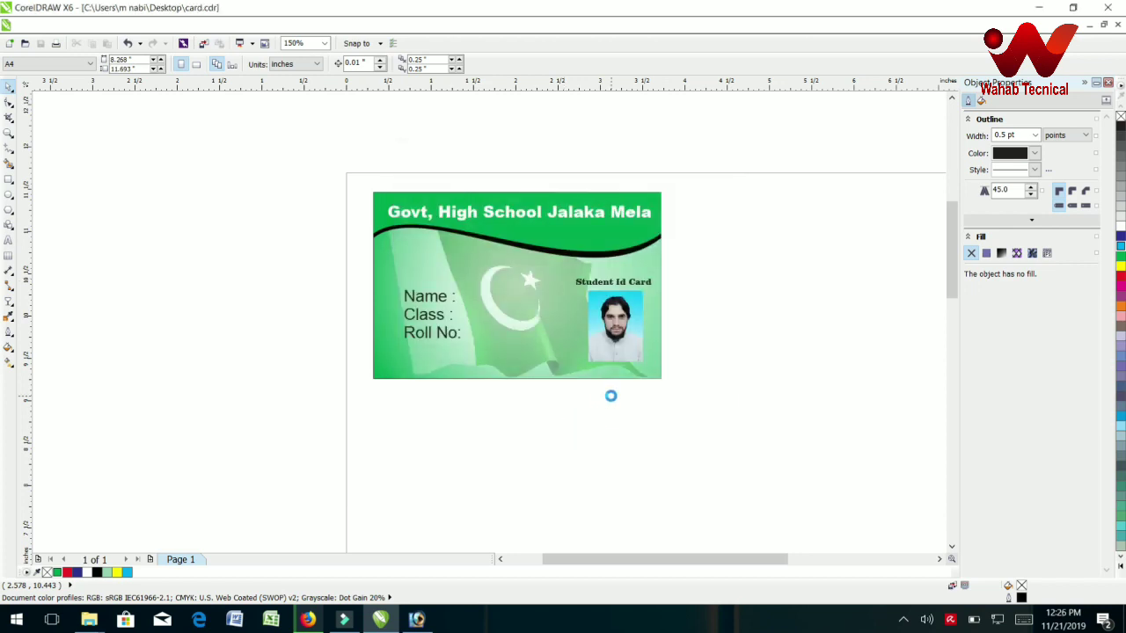
Step: Switch to the Windows desktop and open the exported card image in Photos
click(1035, 9)
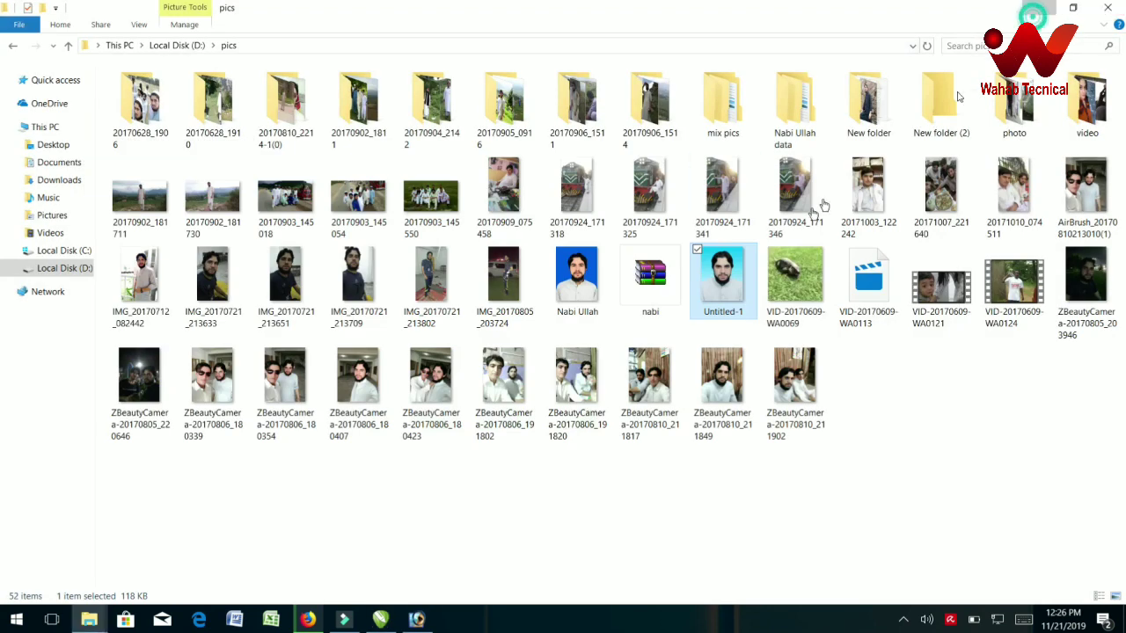
key(alt+Up)
key(super+d)
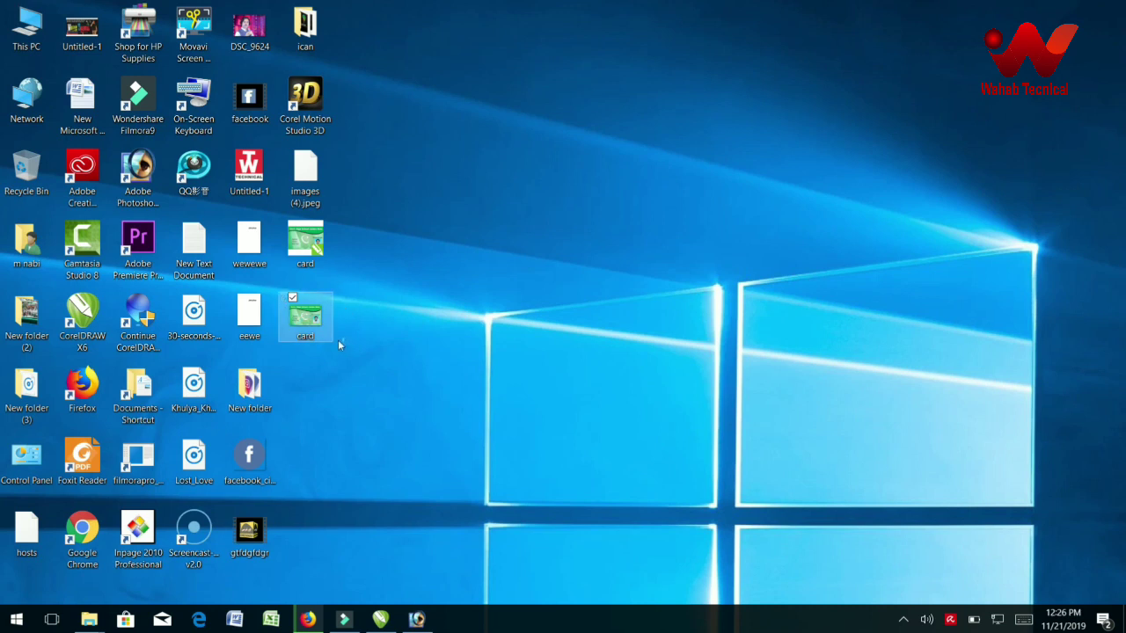
click(307, 327)
double_click(307, 327)
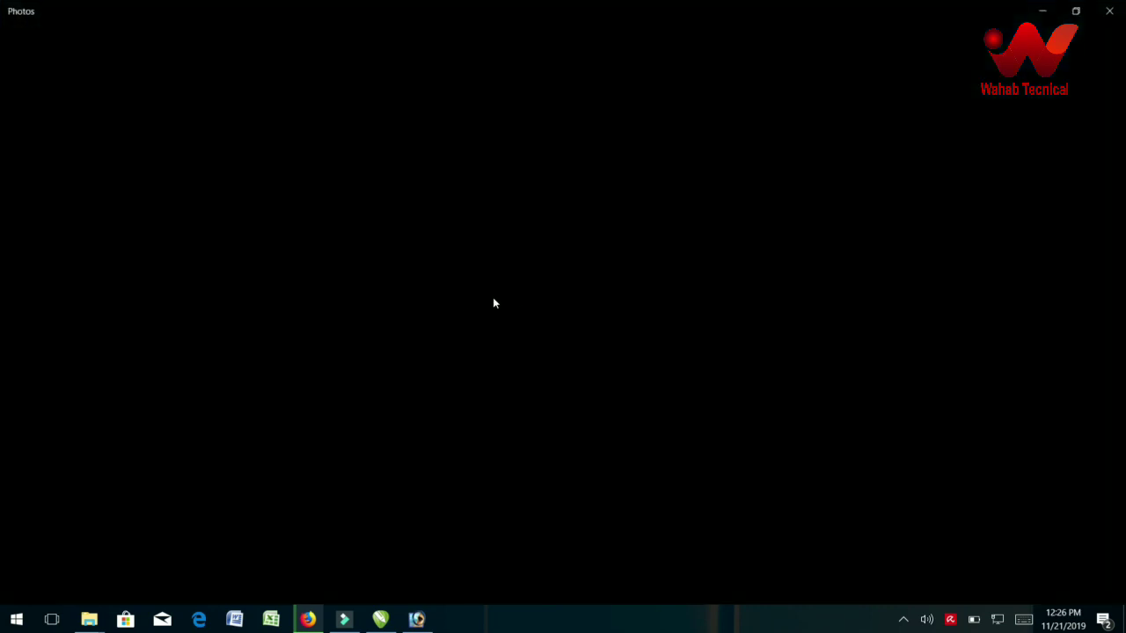